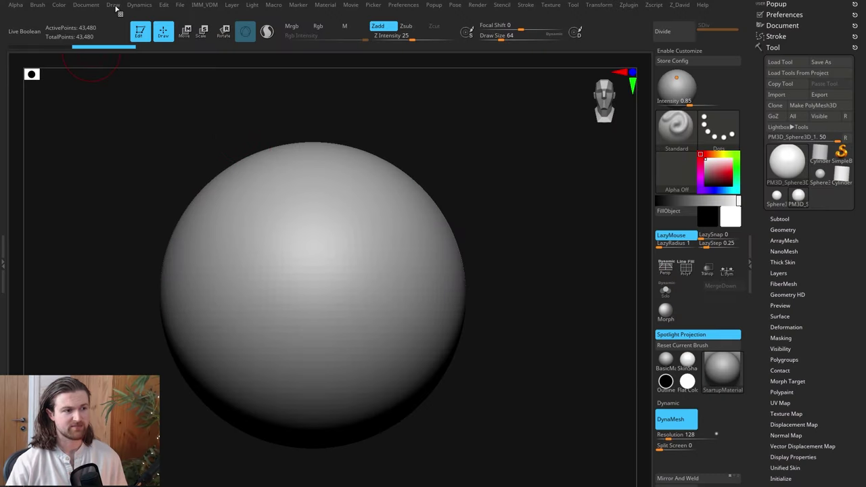
Dock the Draw palette in the side tray and turn on the Floor grid
left_click(114, 6)
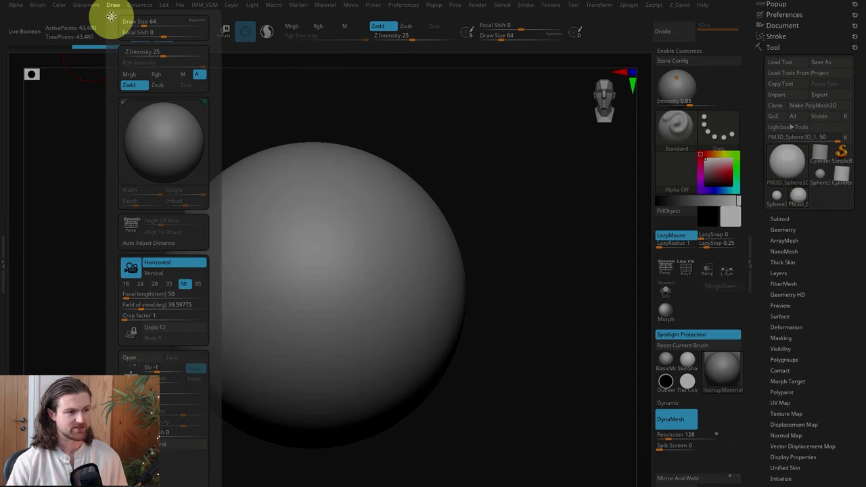
left_click(111, 16)
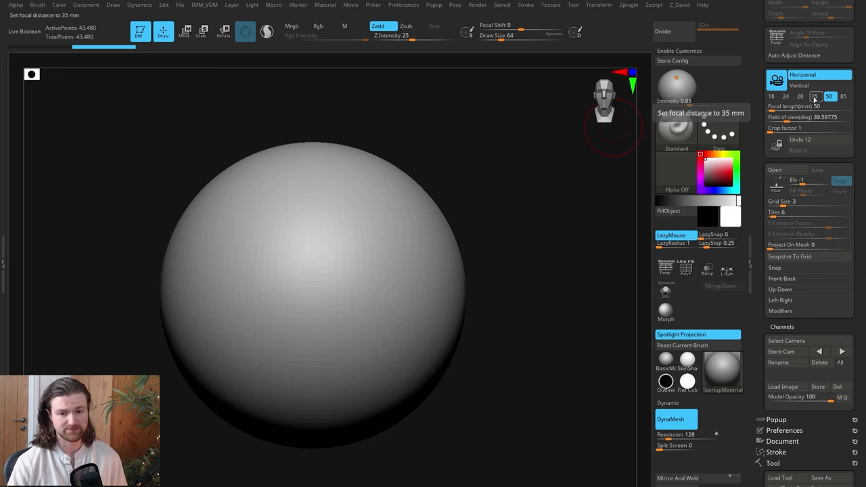
scroll(787, 255, "down", 1)
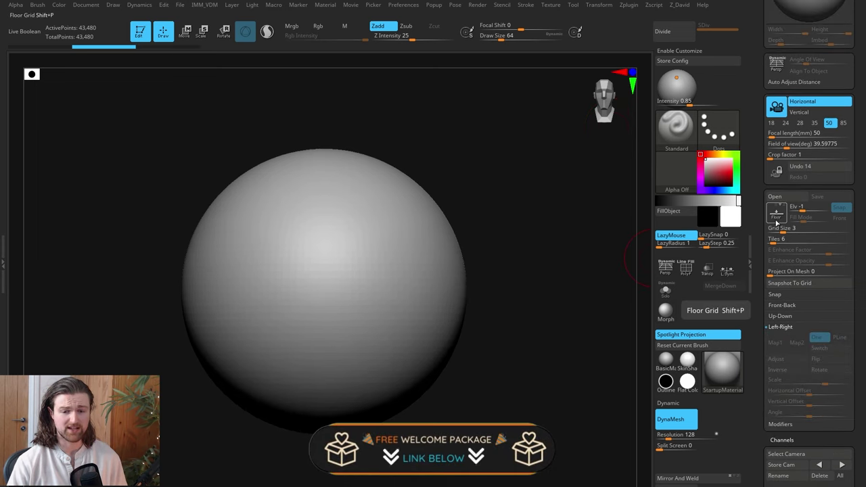
left_click(777, 218)
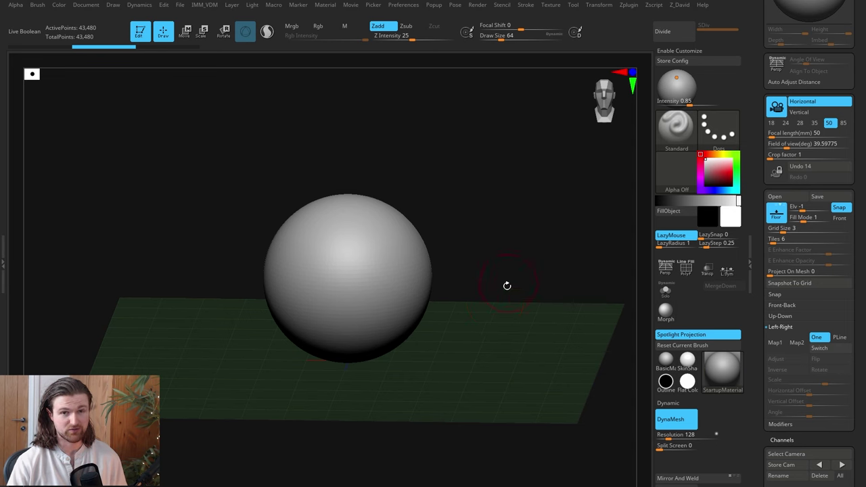
left_click_drag(484, 280, 577, 285)
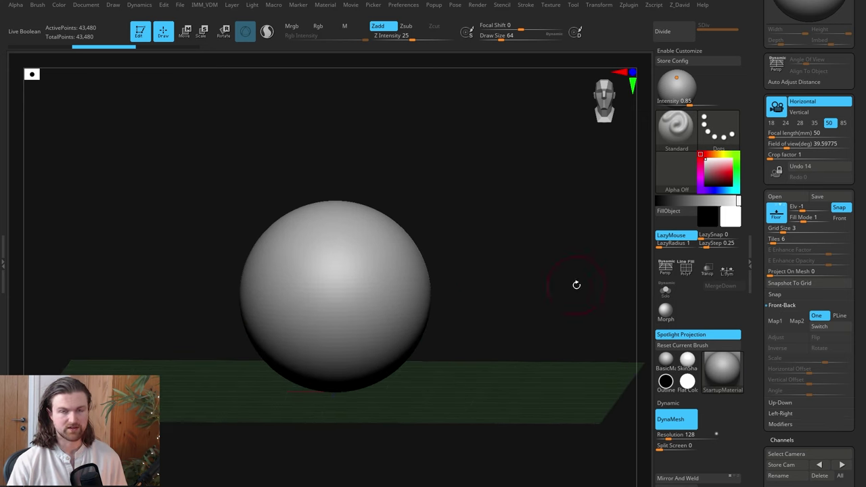
Import the front-view female PNG as Map1 of the Front-Back grid and view it behind the sphere
left_click(775, 323)
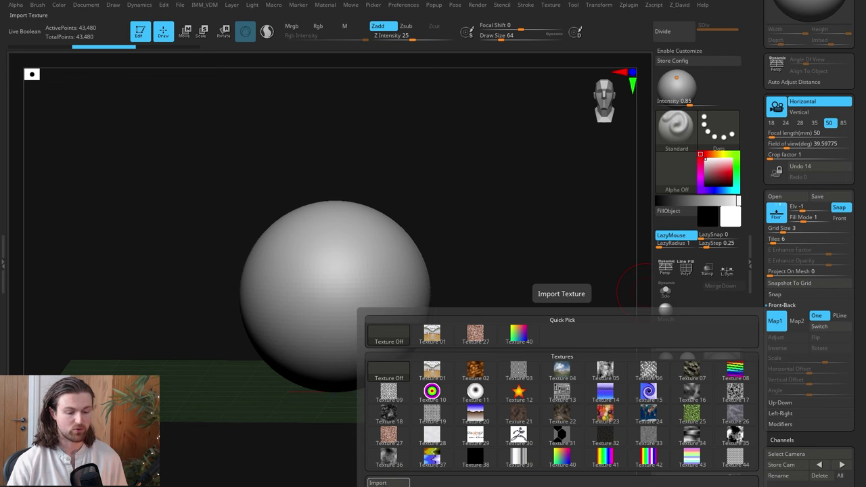
left_click(378, 482)
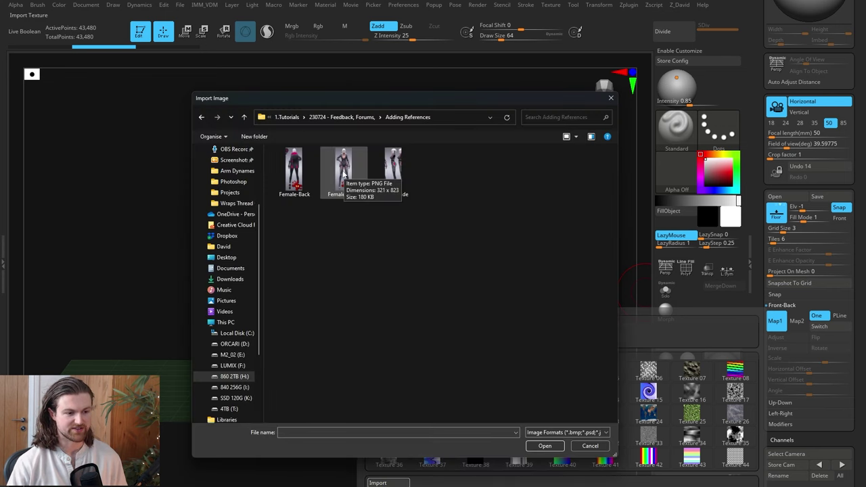
left_click(344, 172)
left_click(545, 446)
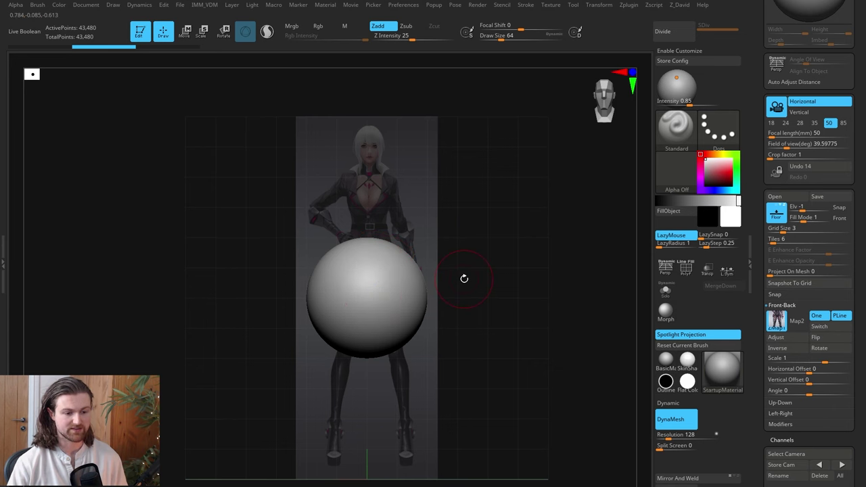
left_click_drag(494, 279, 435, 264)
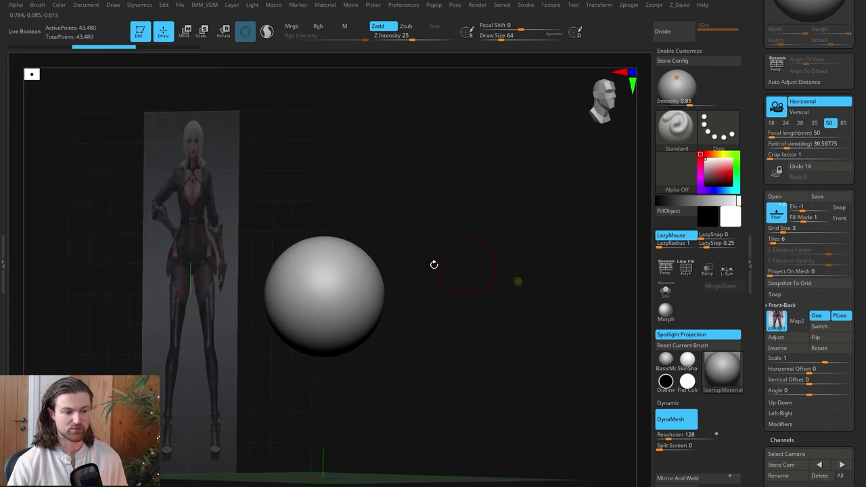
left_click_drag(555, 190, 522, 209)
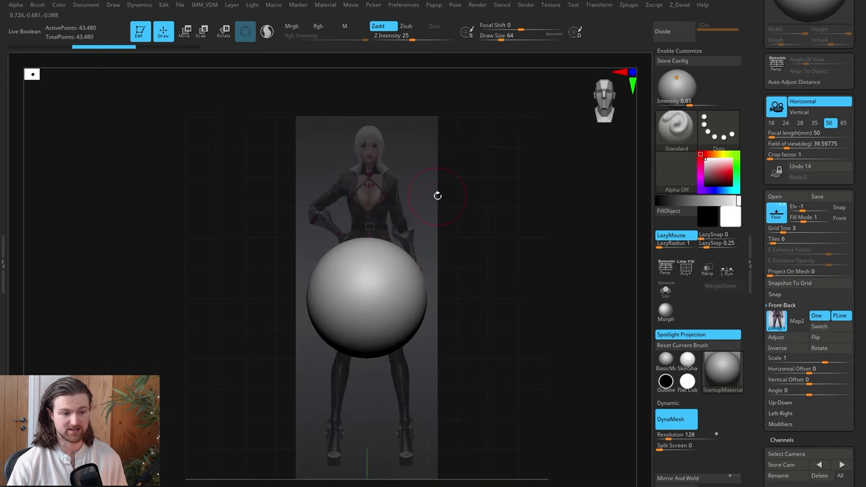
left_click_drag(485, 249, 471, 269)
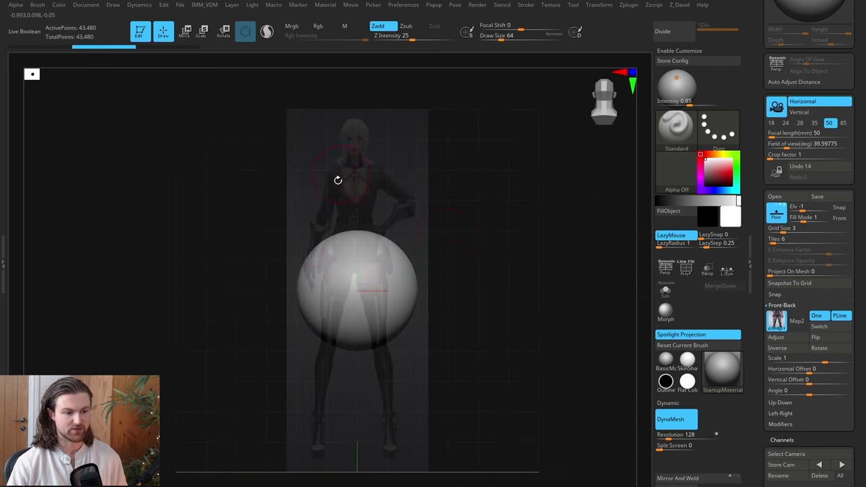
Load the female side-view reference image into Map1 of the Left-Right grid
left_click(799, 337)
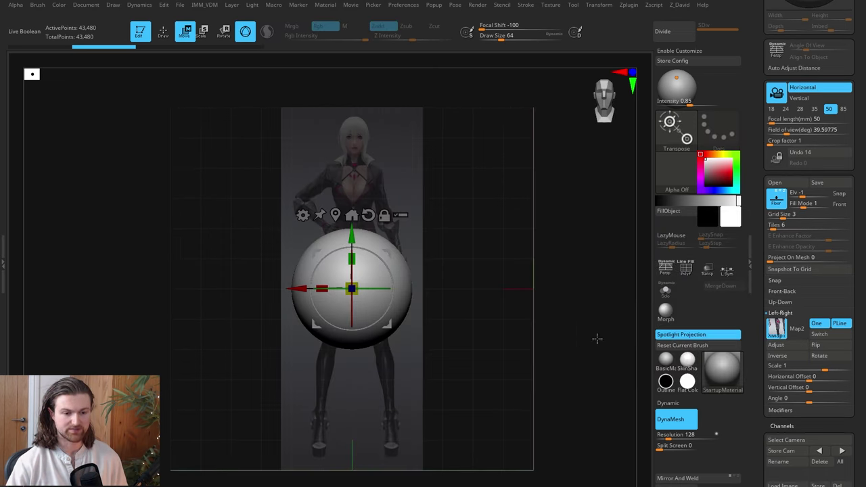
left_click_drag(597, 339, 625, 340)
left_click_drag(563, 269, 575, 267)
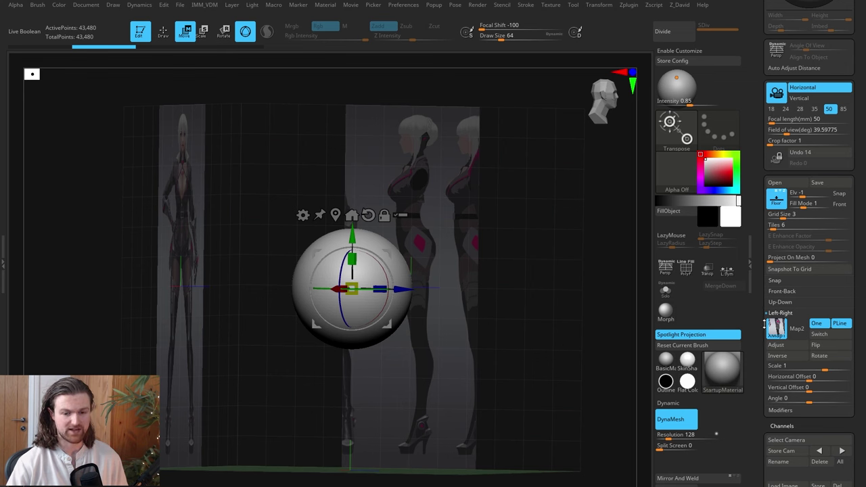
Flip the Left-Right reference map so the side-view figure faces the opposite direction
double_click(798, 359)
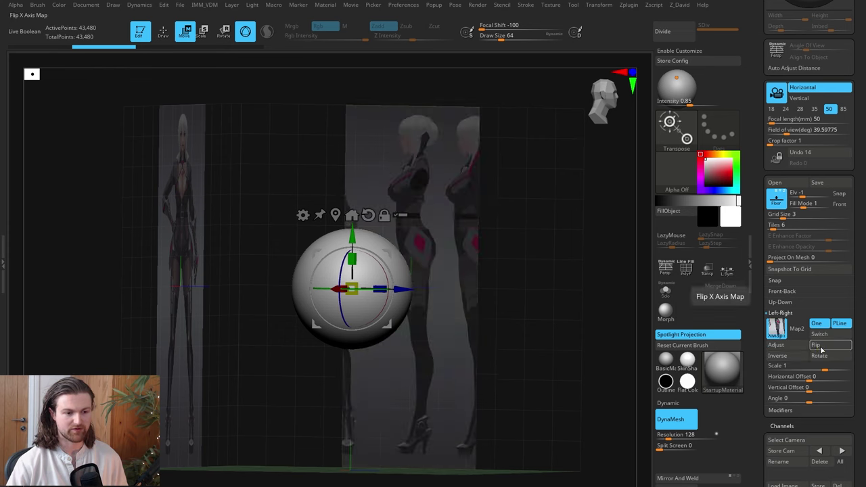
left_click(820, 347)
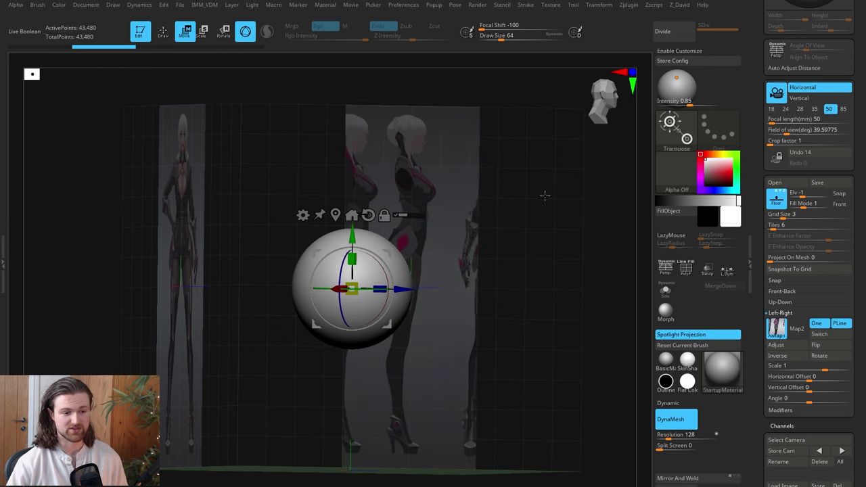
left_click_drag(573, 251, 488, 255)
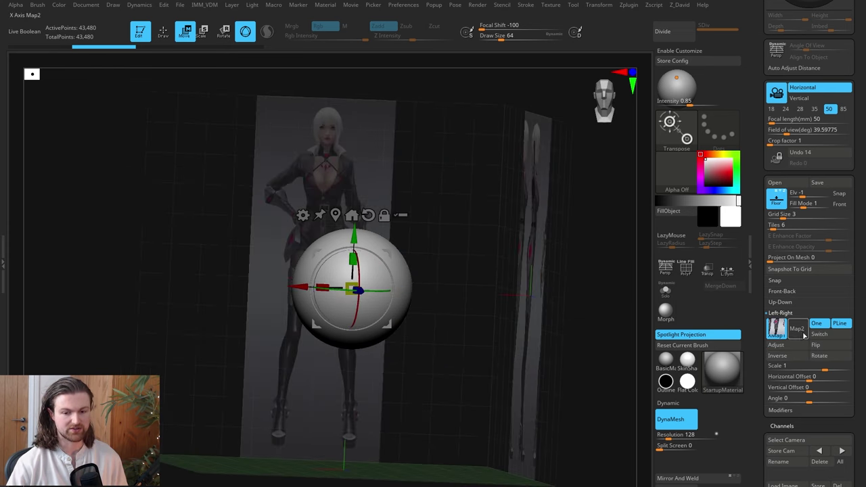
left_click_drag(615, 268, 572, 270)
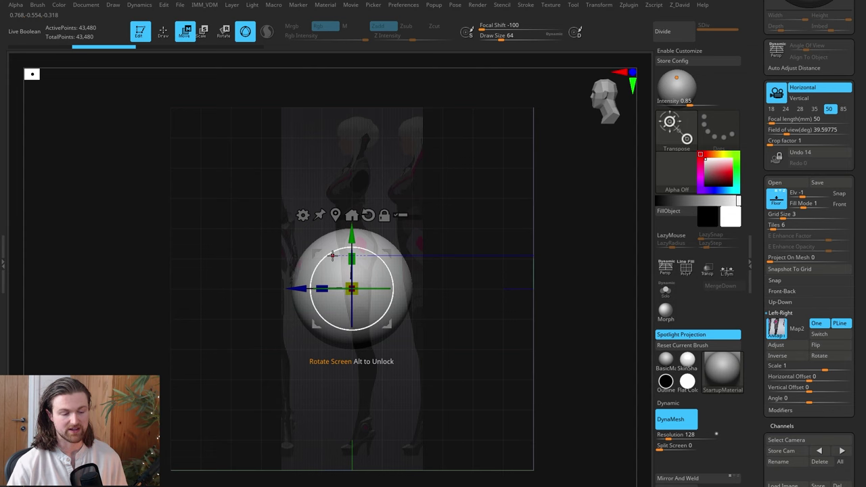
Move the sphere up to the height of the figure's head and scale it down to head size
left_click_drag(224, 247, 375, 234)
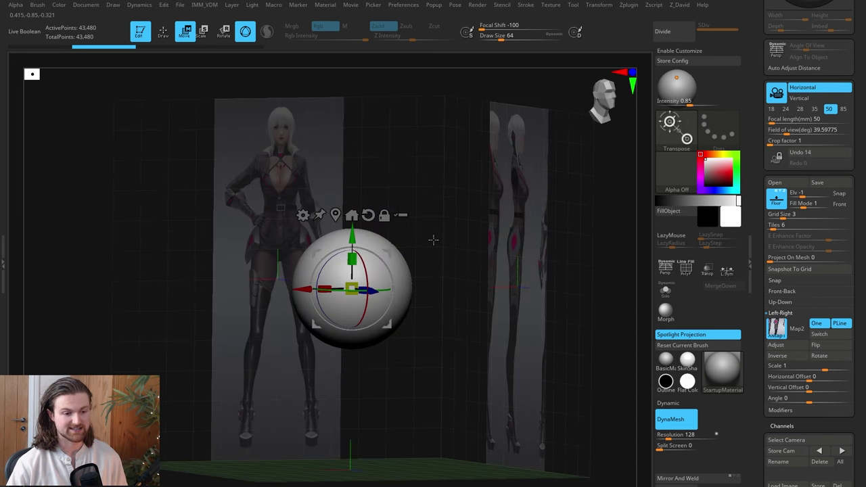
right_click_drag(433, 240, 428, 246, "ctrl")
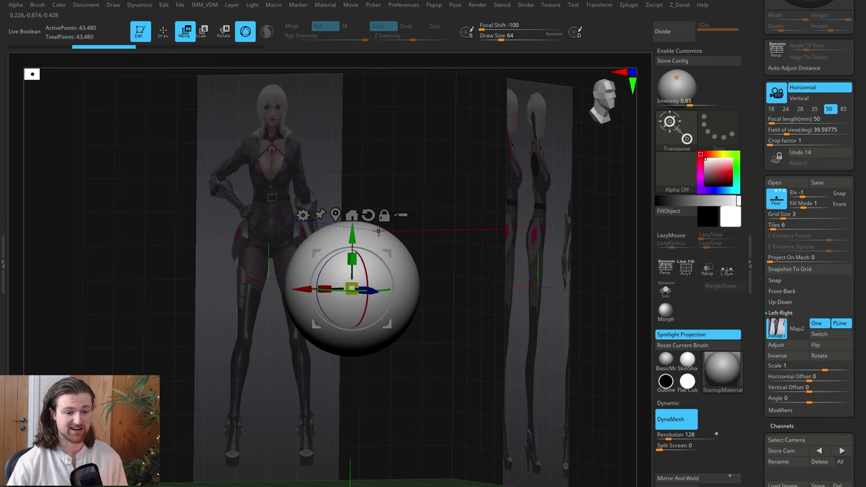
left_click_drag(433, 238, 387, 230)
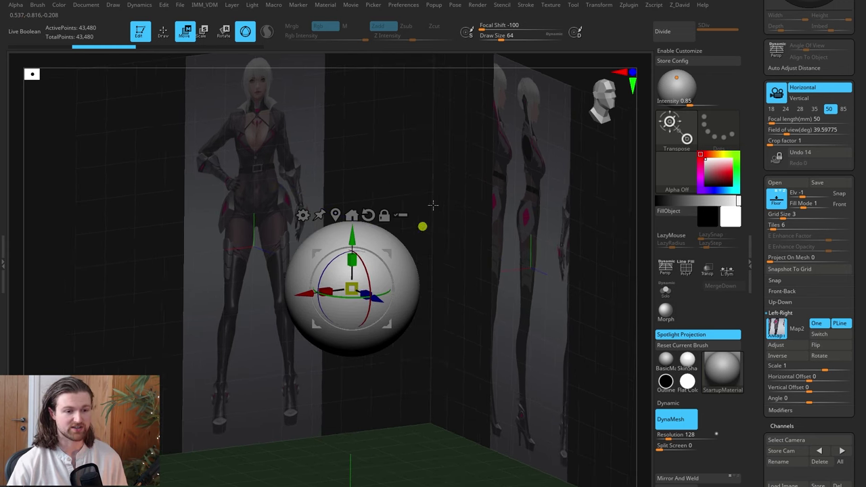
left_click_drag(352, 249, 353, 99)
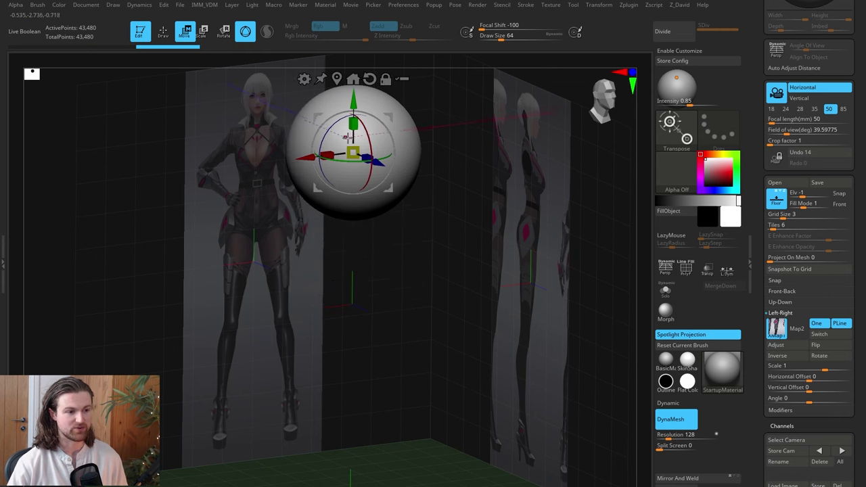
left_click_drag(427, 208, 423, 222, "alt")
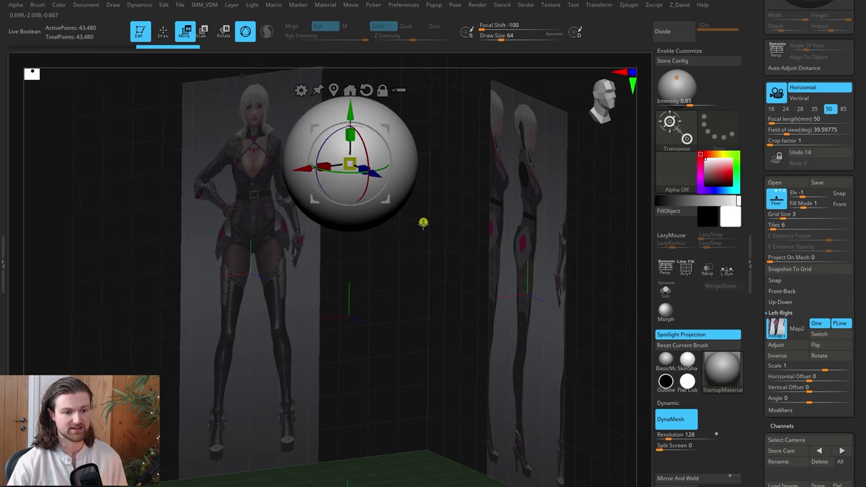
left_click_drag(423, 223, 418, 244, "alt")
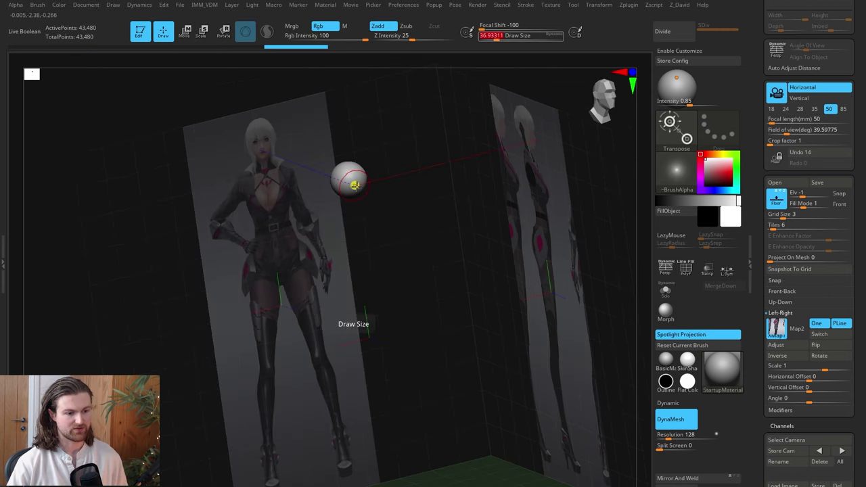
Carve a small dent into the front of the sphere with the DamStandard brush at a draw size of about 16
mouse_move(379, 220)
left_mouse_down()
mouse_move(424, 230)
mouse_move(413, 257)
left_mouse_up()
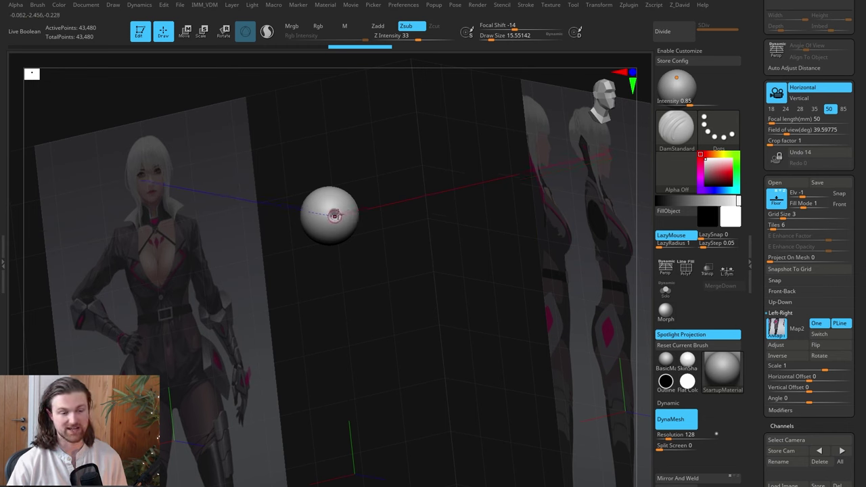
left_click(334, 214)
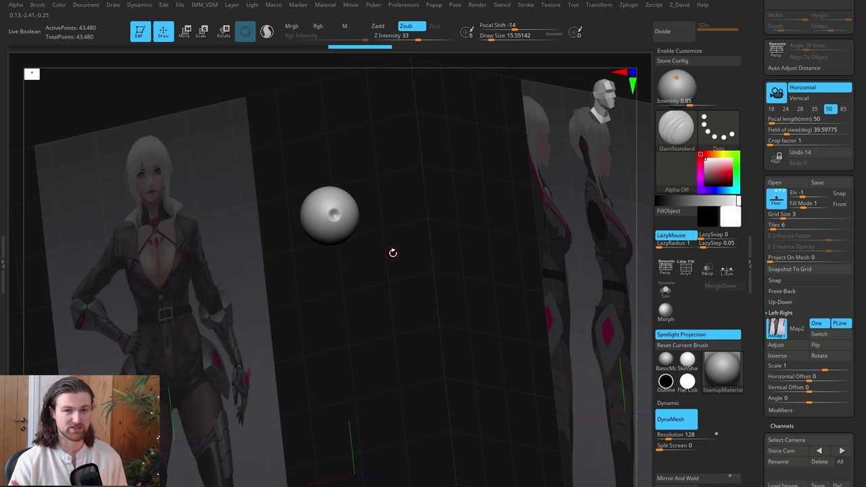
left_click_drag(452, 257, 466, 250)
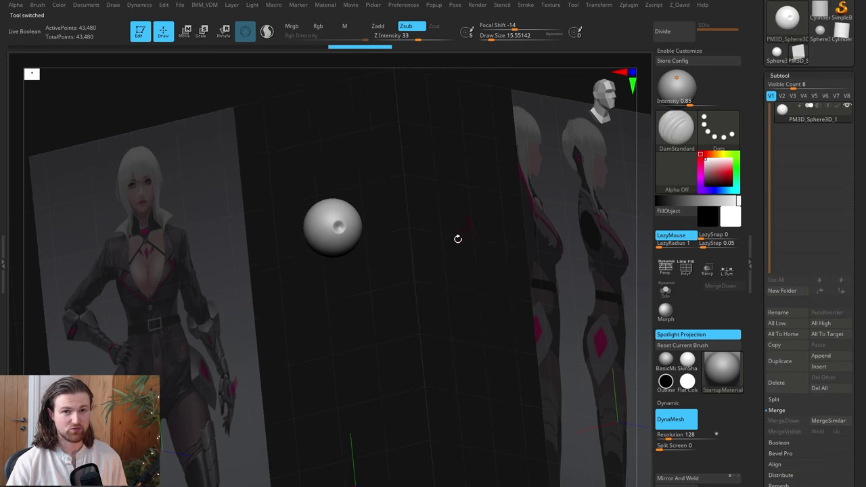
Append a Plane3D subtool and rotate it so that it lies horizontally
left_click(821, 355)
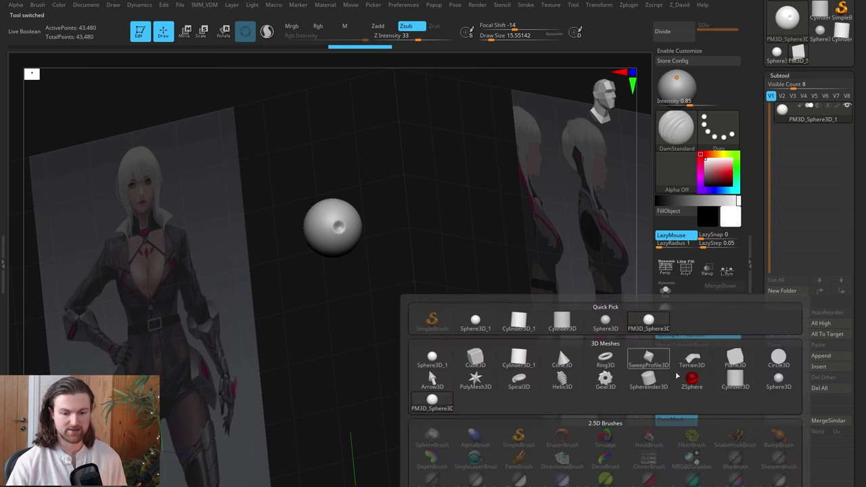
left_click(736, 360)
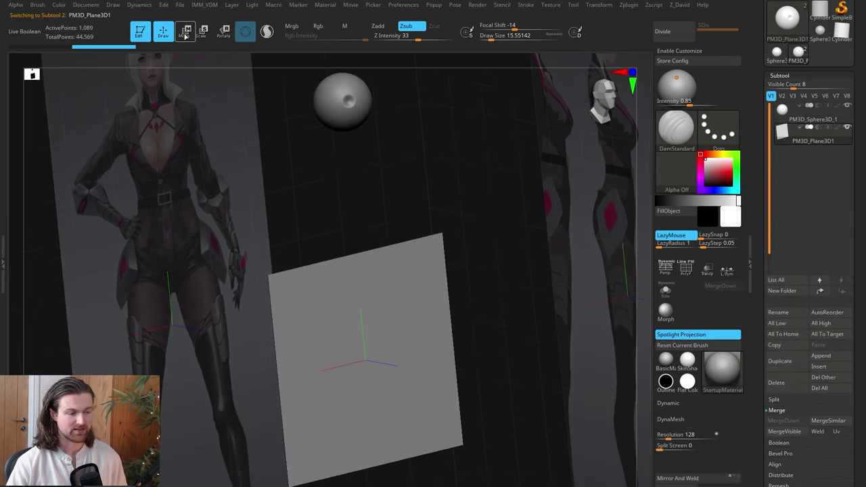
left_click(186, 33)
left_click_drag(364, 338, 324, 282)
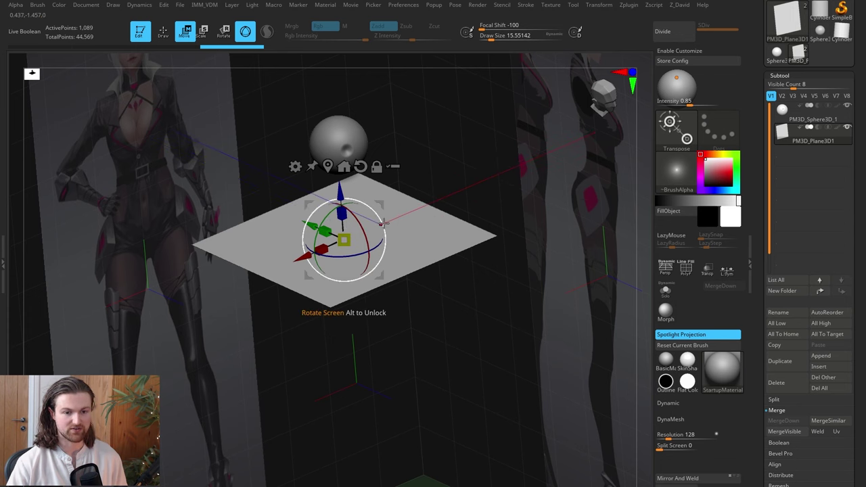
right_click_drag(399, 244, 402, 307)
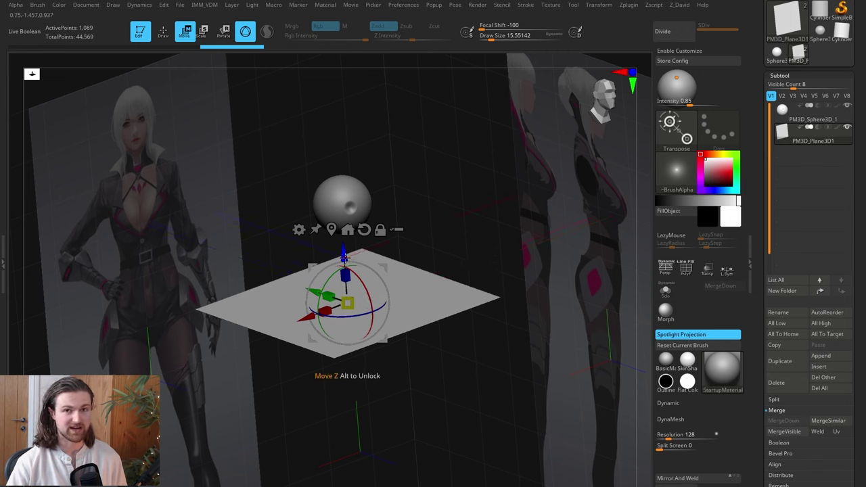
Raise the horizontal plane to just beneath the sphere and place a duplicate of it about 0.64 lower
left_click_drag(344, 256, 340, 198)
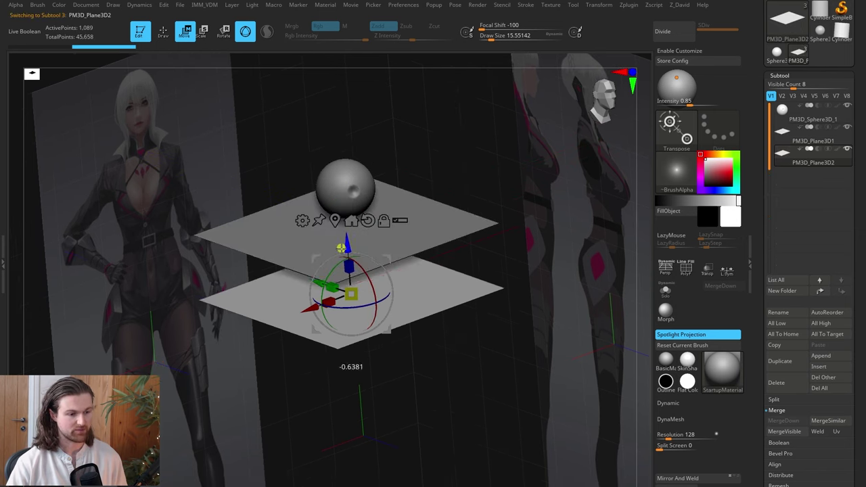
left_click_drag(347, 243, 347, 247)
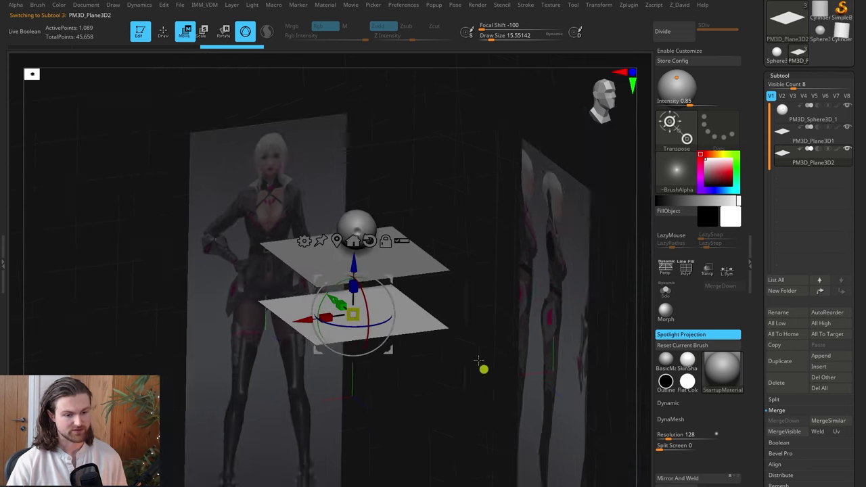
Scale down the lower plane and the plane beneath the sphere to roughly the figure's body width
left_click_drag(478, 362, 576, 293)
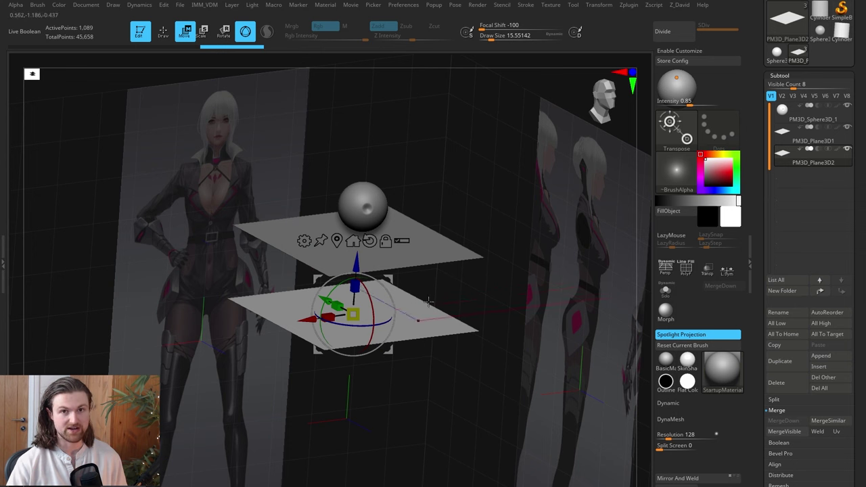
left_click(360, 238, "alt")
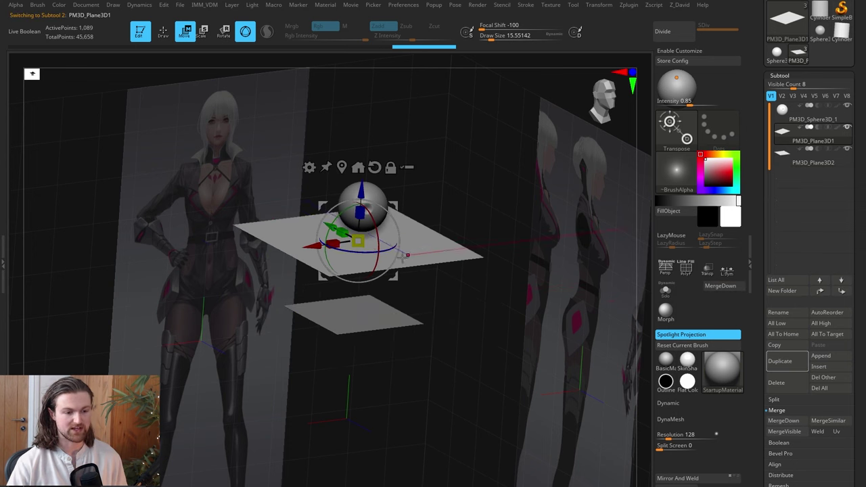
left_click_drag(359, 240, 349, 253)
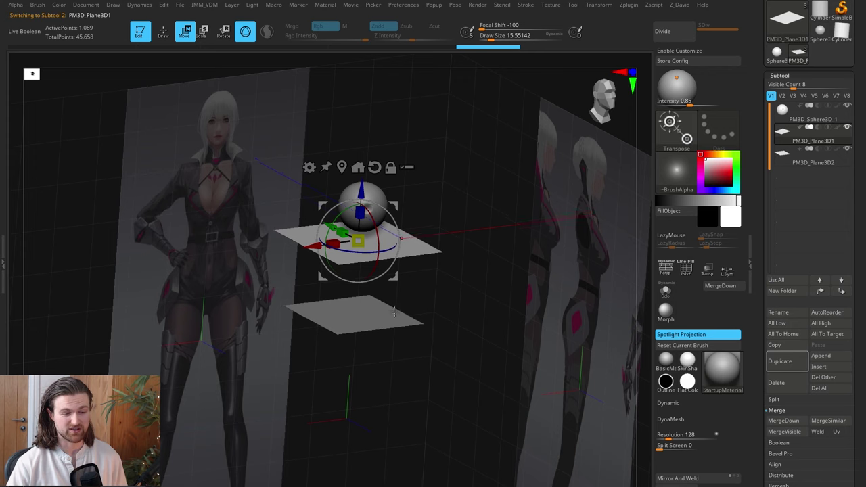
Set the floor grid to 10 tiles and scale the side reference image to about 1.05
left_click_drag(450, 289, 559, 294)
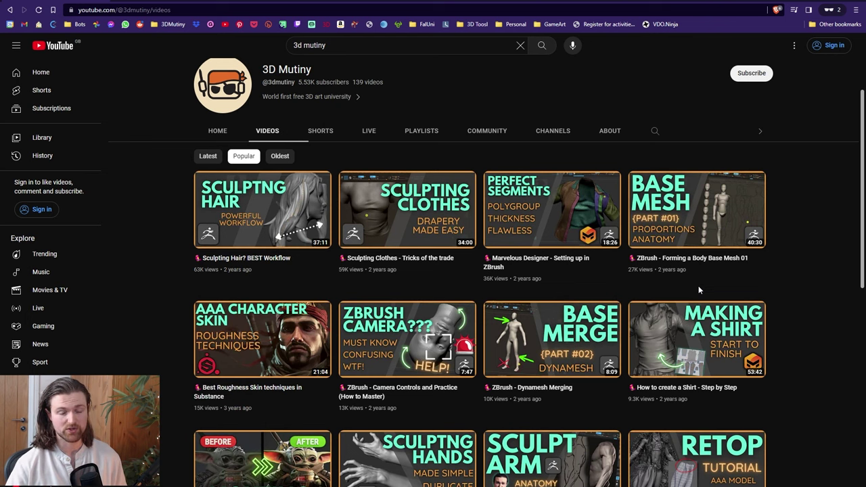
mouse_move(701, 207)
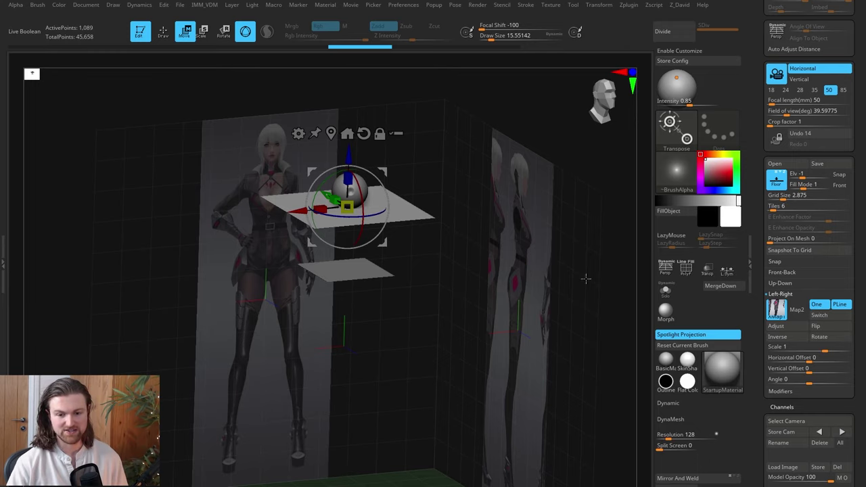
left_click_drag(581, 296, 542, 289)
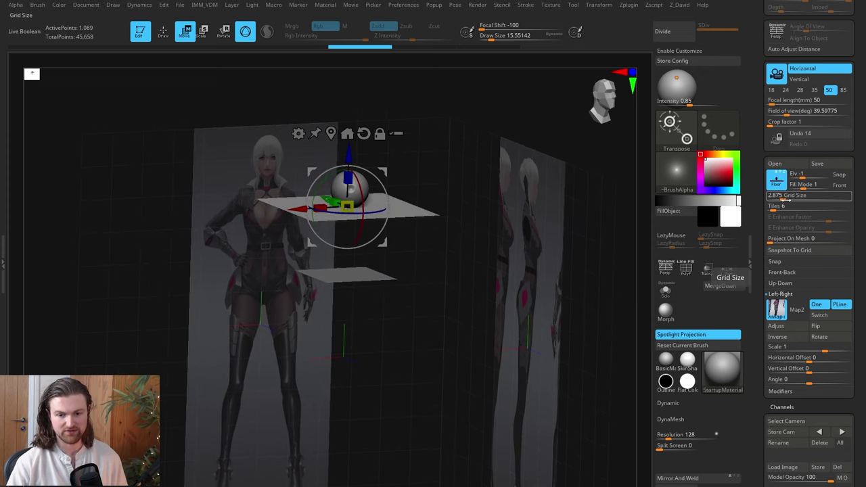
left_click_drag(783, 200, 783, 200)
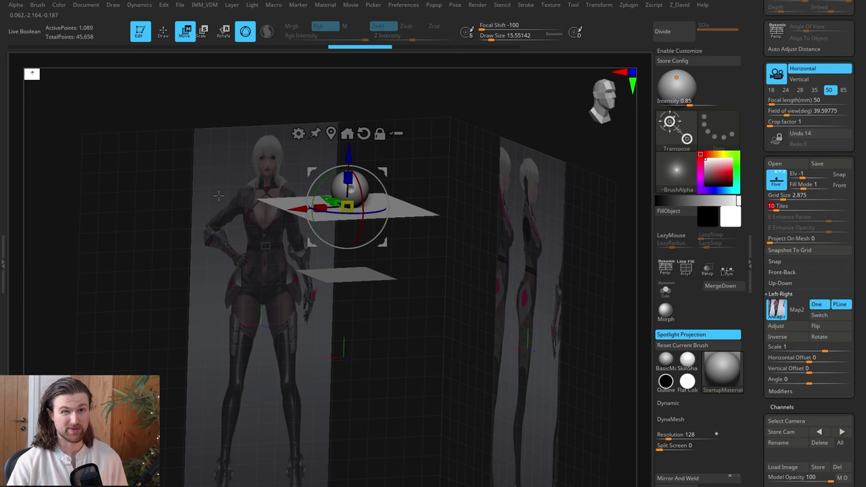
scroll(795, 262, "down", 3)
left_click_drag(824, 269, 829, 269)
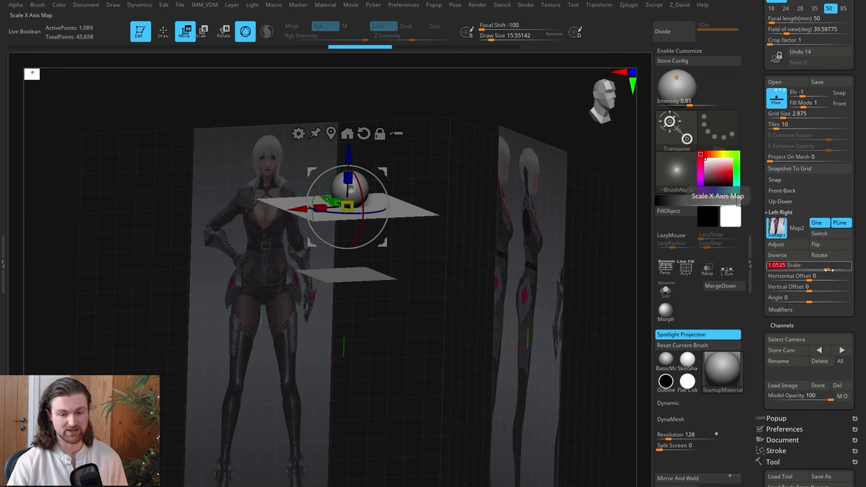
Try the Front Dots display option in the floor grid's modifiers
left_click_drag(778, 276, 804, 285)
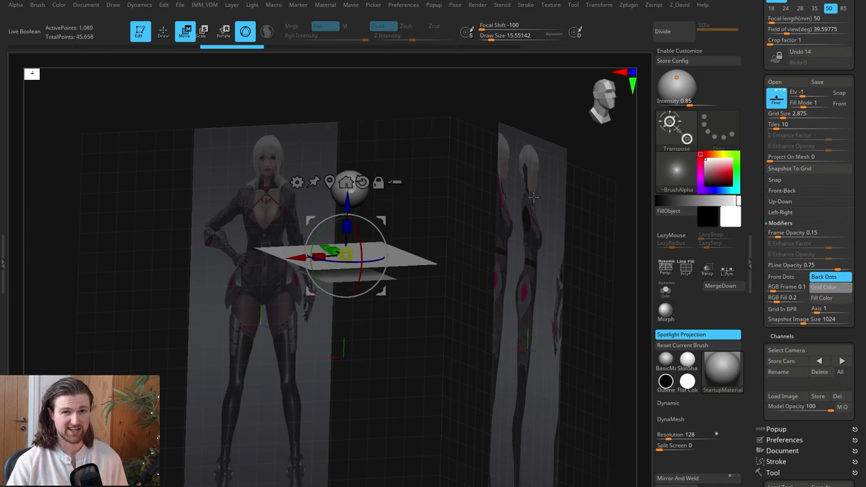
left_click(780, 278)
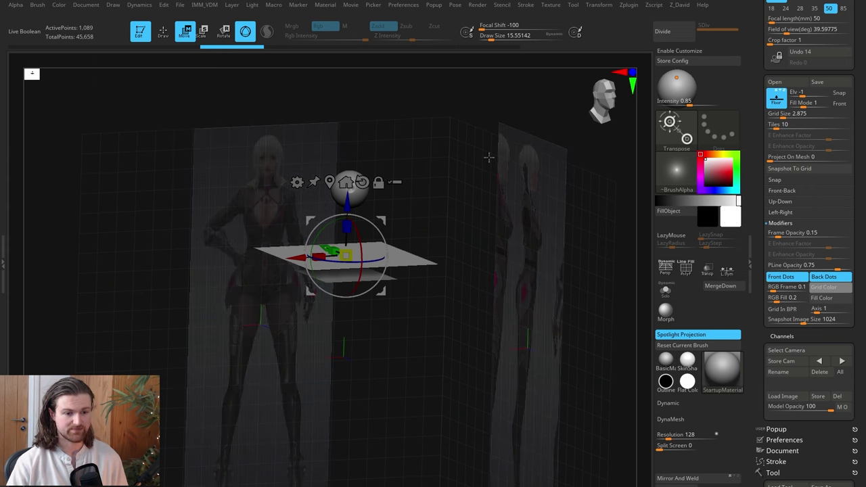
left_click_drag(465, 110, 496, 123)
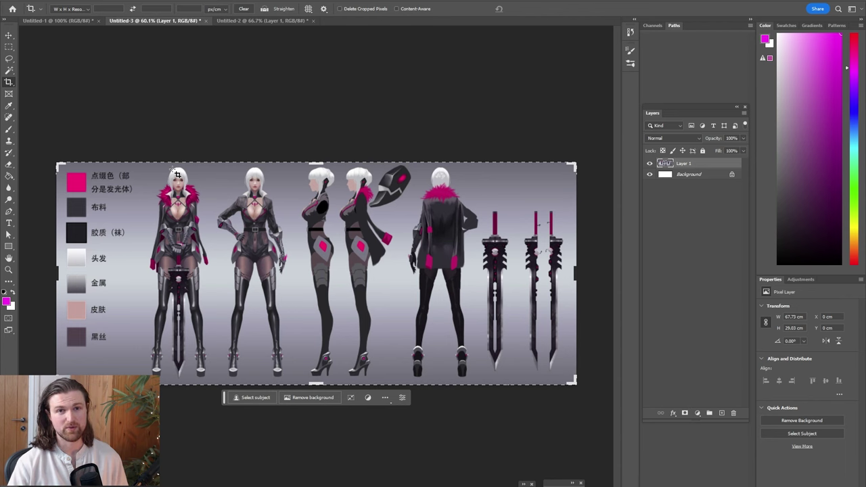
Switch to Photoshop and crop the character sheet to the first front-view figure holding the sword
scroll(233, 254, "up", 2, "alt")
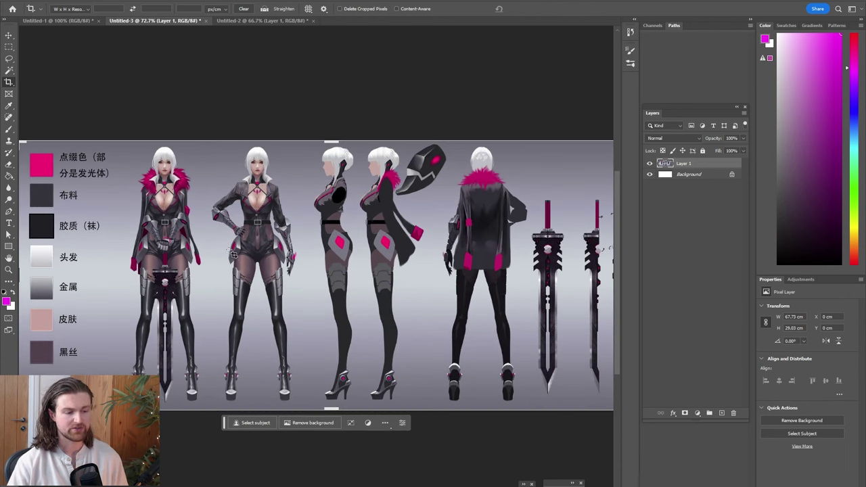
scroll(379, 310, "down", 2, "alt")
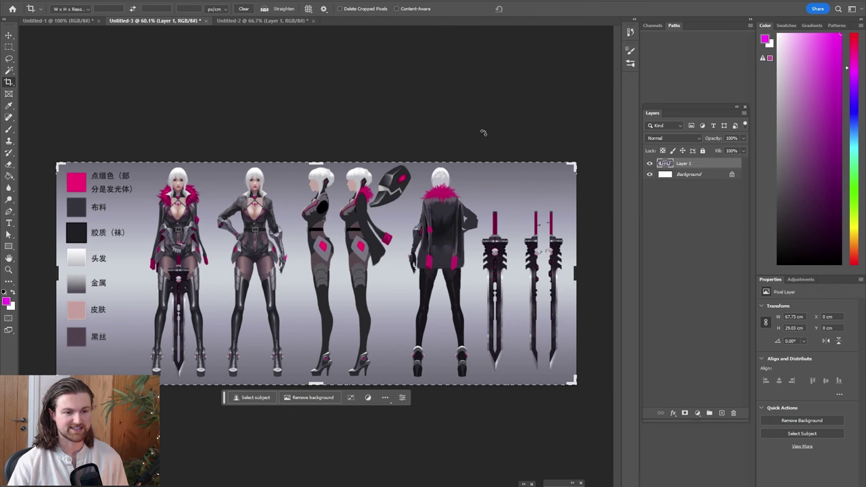
left_click_drag(579, 271, 400, 265)
left_click_drag(237, 272, 278, 272)
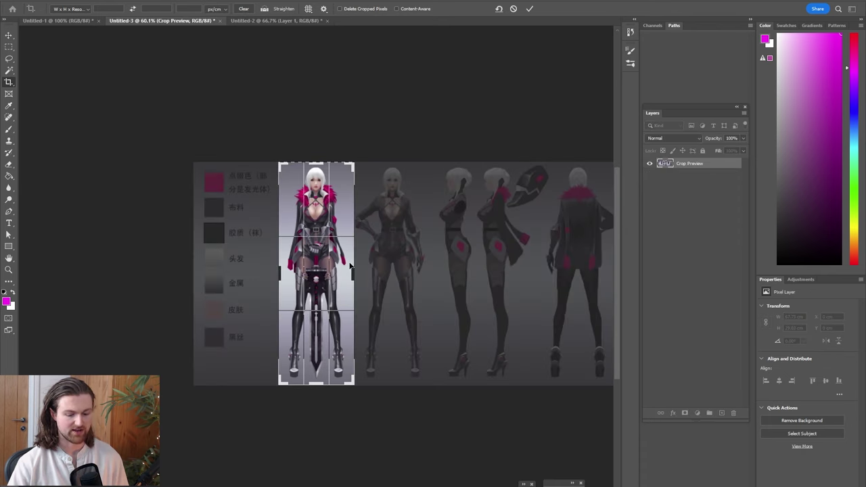
key("alt+space")
key("Return")
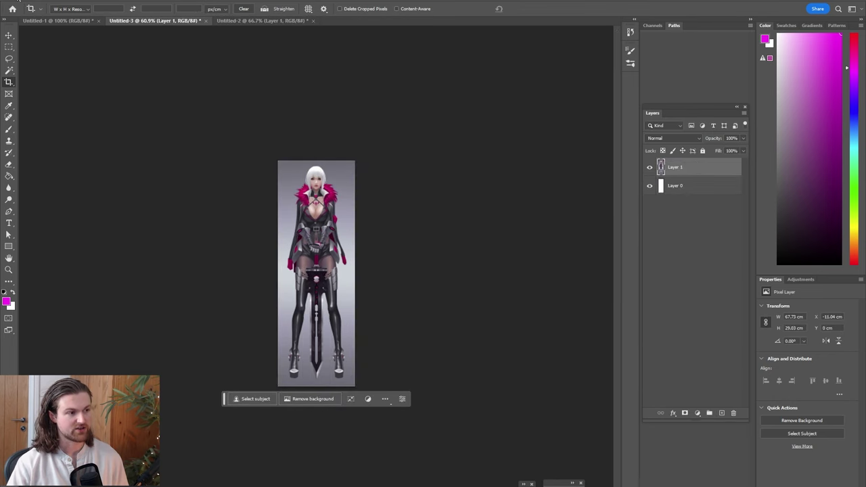
Export the cropped front view as a PNG
left_click(19, 2)
mouse_move(50, 154)
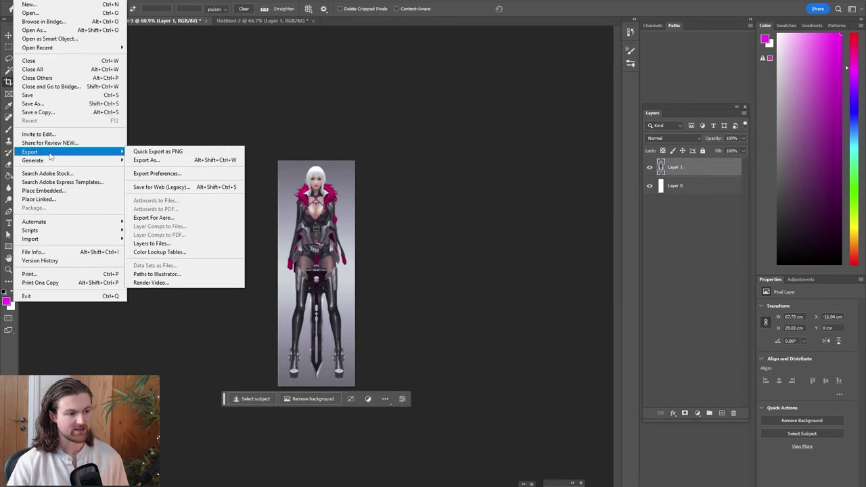
left_click(162, 154)
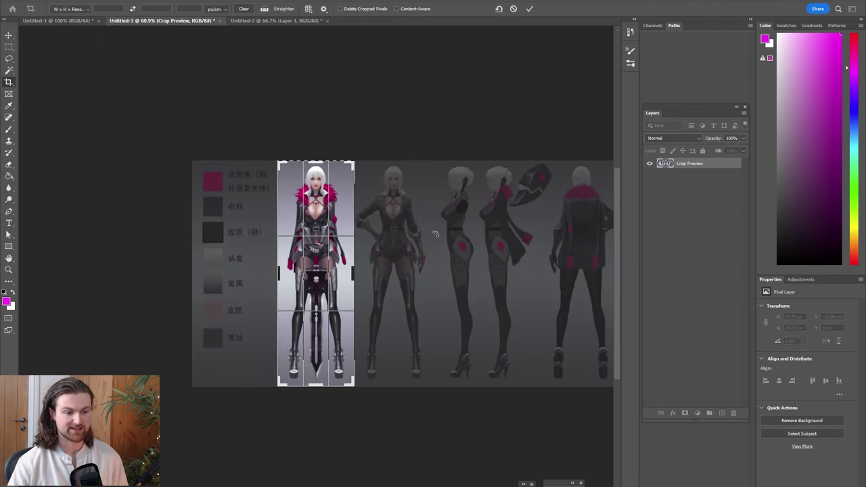
Move the crop to the first side-view figure and narrow it to about 6.9 cm wide
left_click_drag(328, 217, 190, 255)
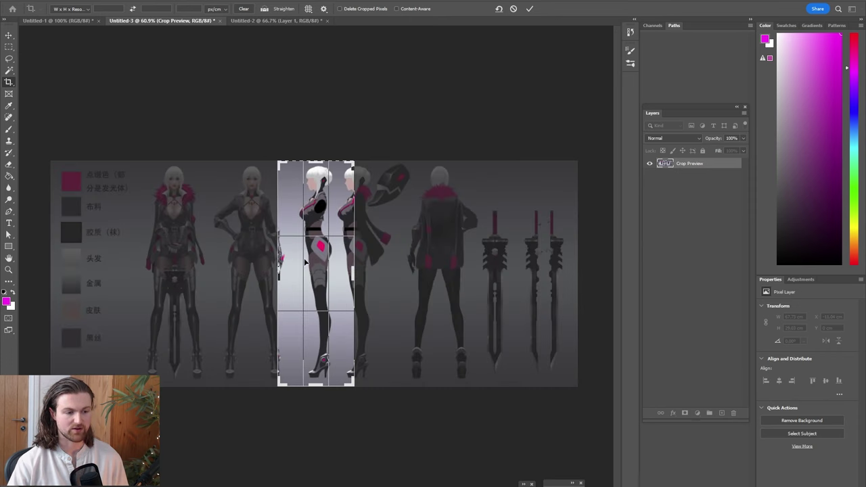
left_click_drag(354, 272, 348, 272)
left_click_drag(283, 276, 288, 272)
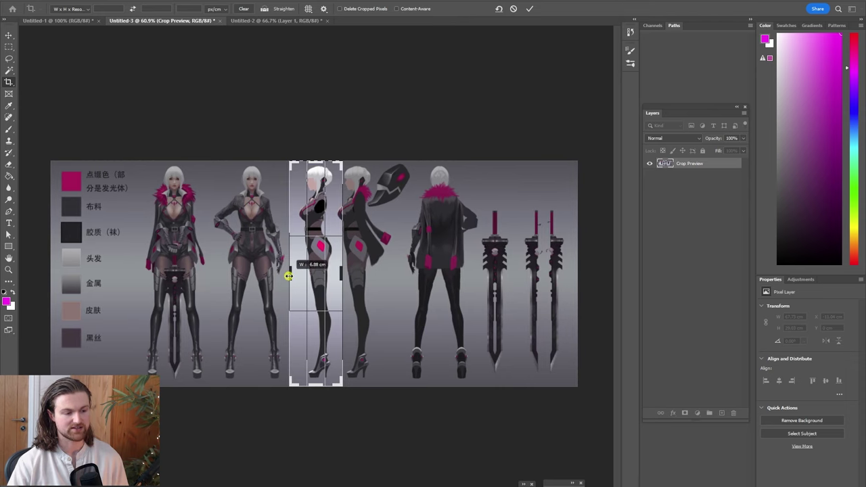
key("Return")
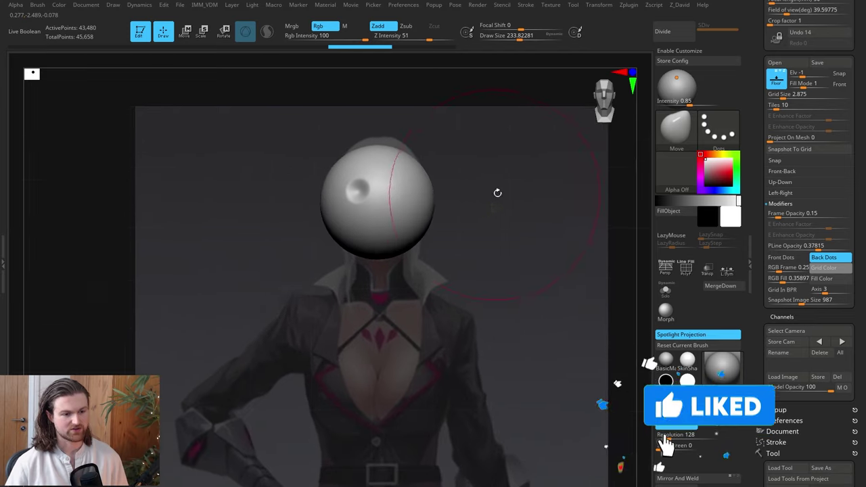
Switch to ZBrush, refine the egg-shaped head with the Move brush, and set the front image's Horizontal Offset to about -0.01
key("space")
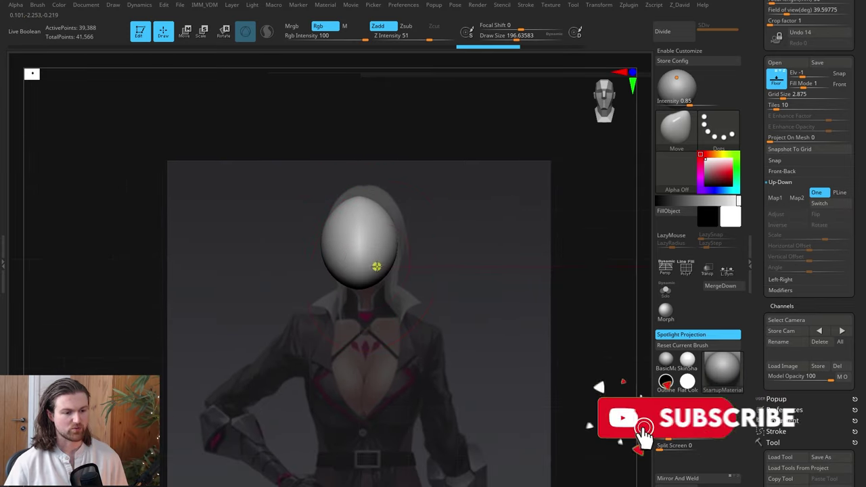
left_click_drag(382, 253, 370, 222)
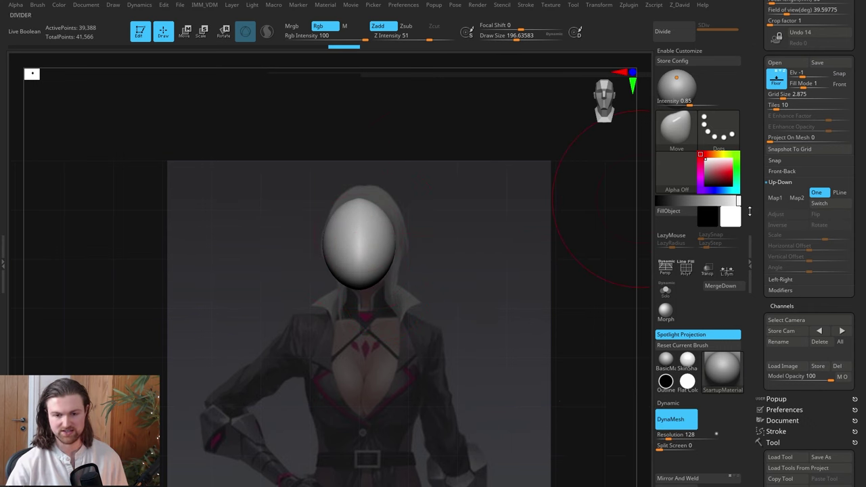
left_click(785, 171)
left_click_drag(810, 235, 803, 238)
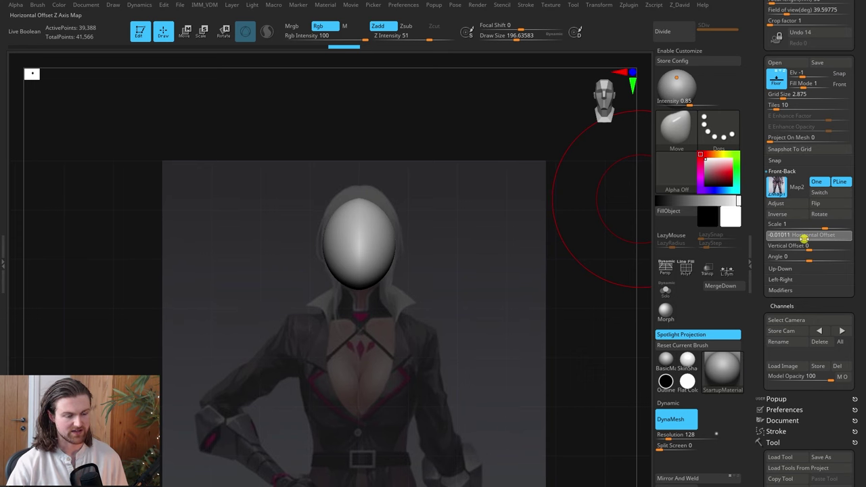
left_click(804, 238)
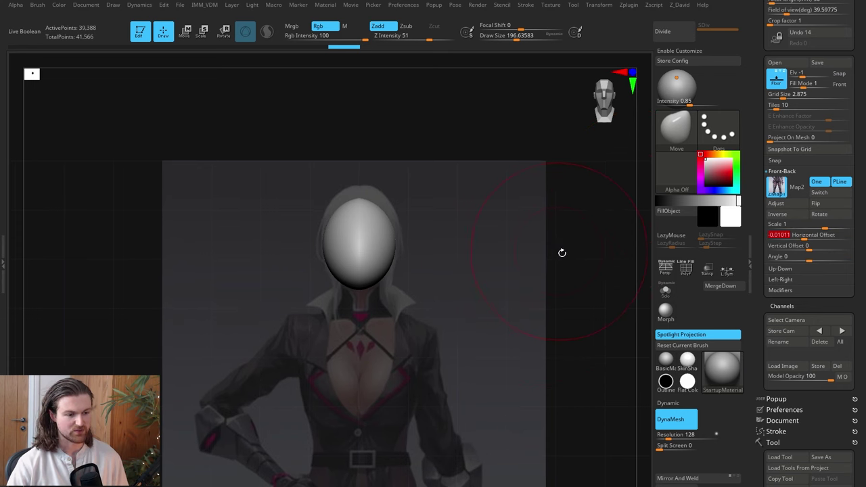
Reshape the head's crown, back and chin with the Move brush at draw size about 274 to follow the side reference
mouse_move(570, 260)
left_mouse_down()
mouse_move(508, 265)
mouse_move(473, 292)
mouse_move(448, 278)
left_mouse_up()
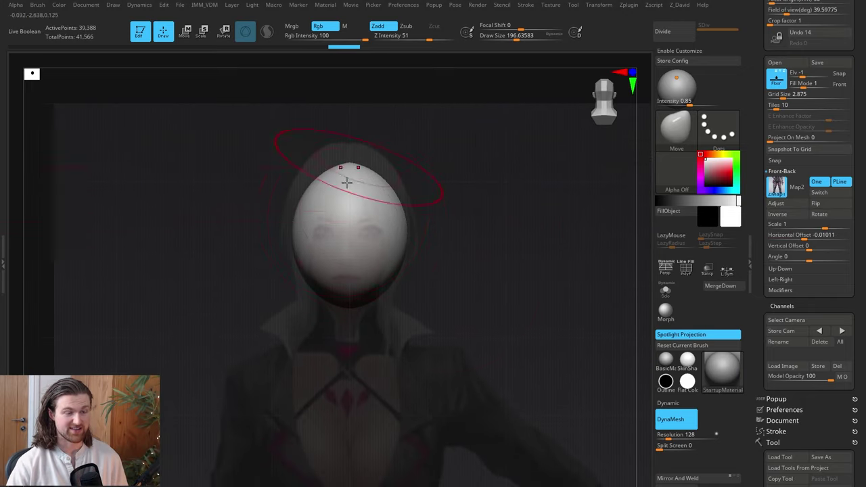
left_click_drag(326, 244, 313, 237)
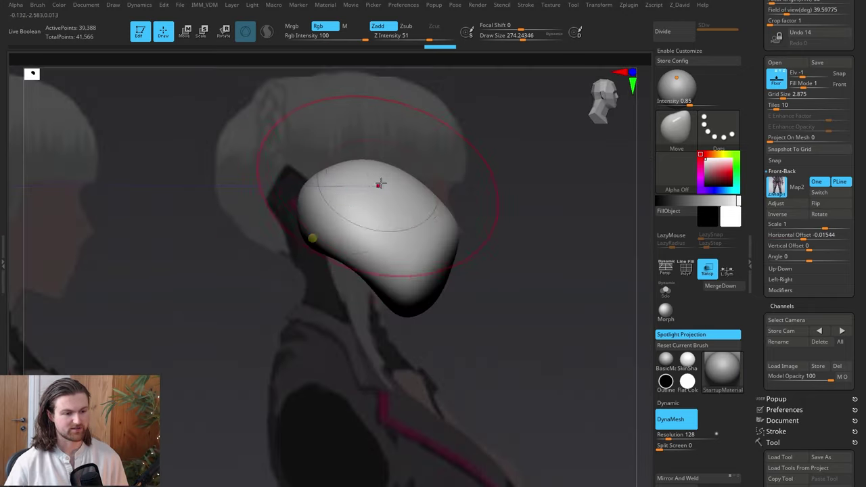
left_click_drag(381, 184, 413, 129)
left_click_drag(442, 181, 427, 183)
left_click_drag(417, 278, 423, 255)
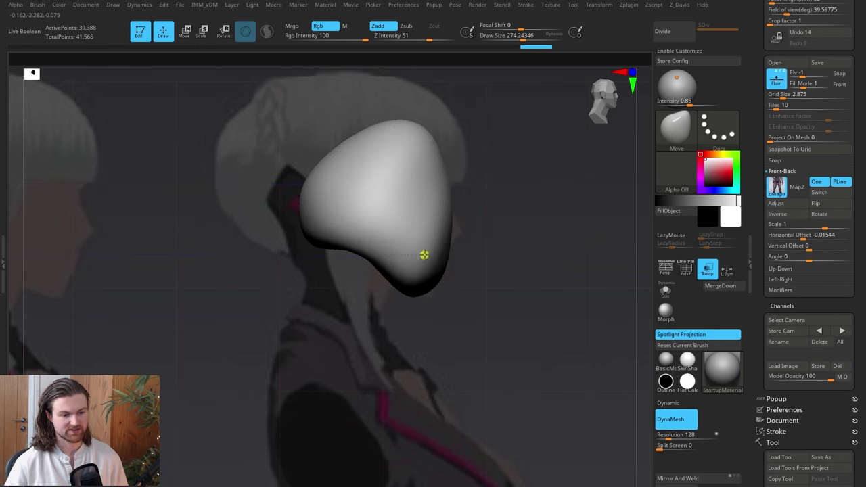
left_click_drag(324, 220, 310, 228)
key("ctrl+shift+z")
key("ctrl+shift+z")
key("ctrl+shift+z")
key("ctrl+shift+z")
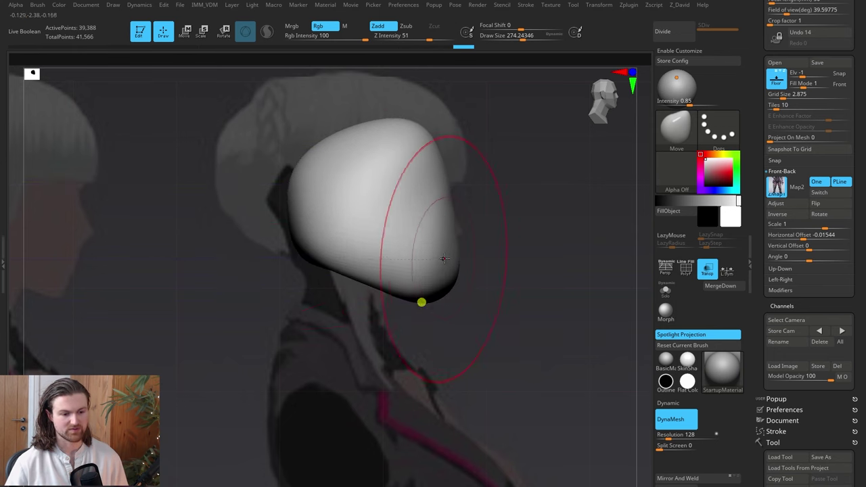
key("ctrl+shift+z")
key("ctrl+shift+z")
Set the floor grid's RGB Fill to about 0.49 and pull the head's jaw forward toward the side reference
left_click(781, 255)
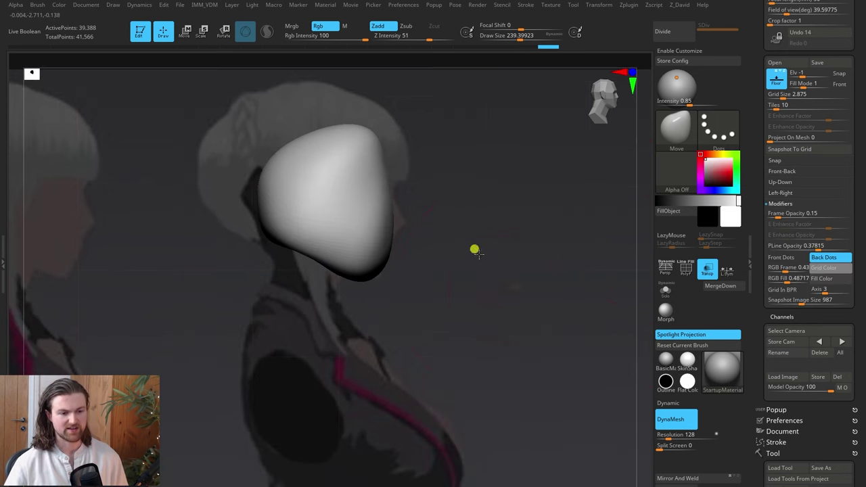
left_click_drag(475, 249, 486, 272, "alt")
left_click_drag(379, 298, 400, 257)
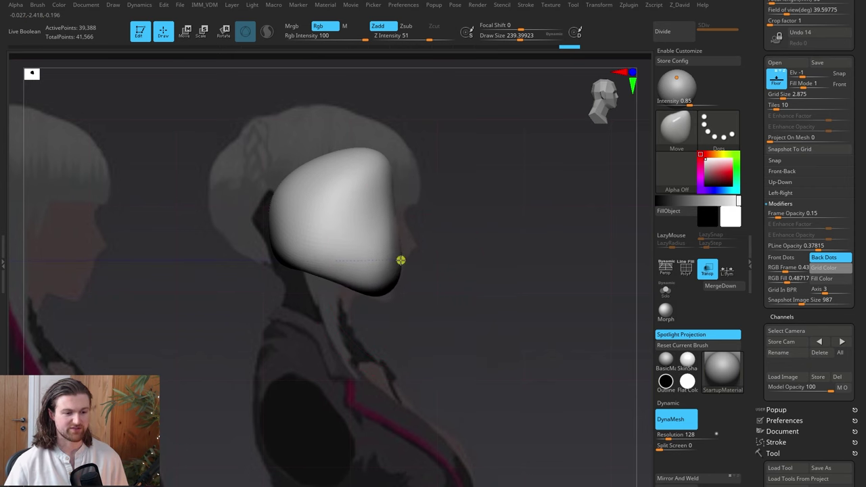
left_click_drag(458, 262, 471, 286, "alt")
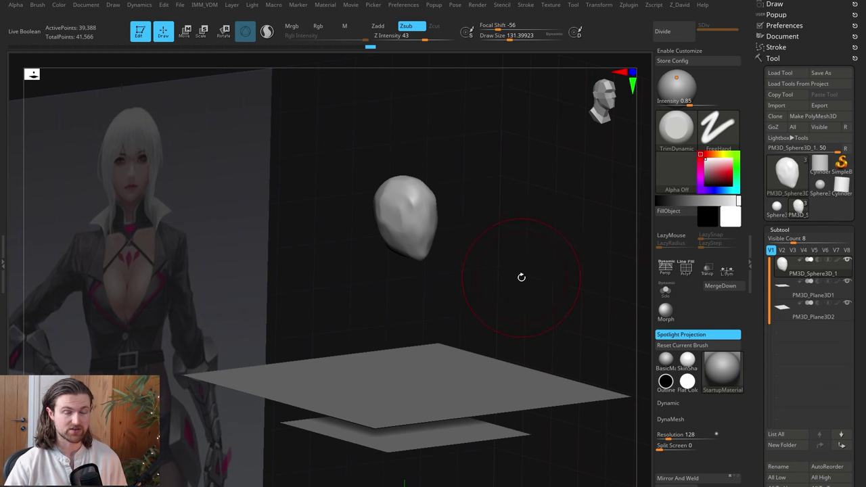
Append another Plane3D subtool, make it the active subtool, and activate its move gizmo
scroll(812, 339, "down", 5)
left_click(822, 345)
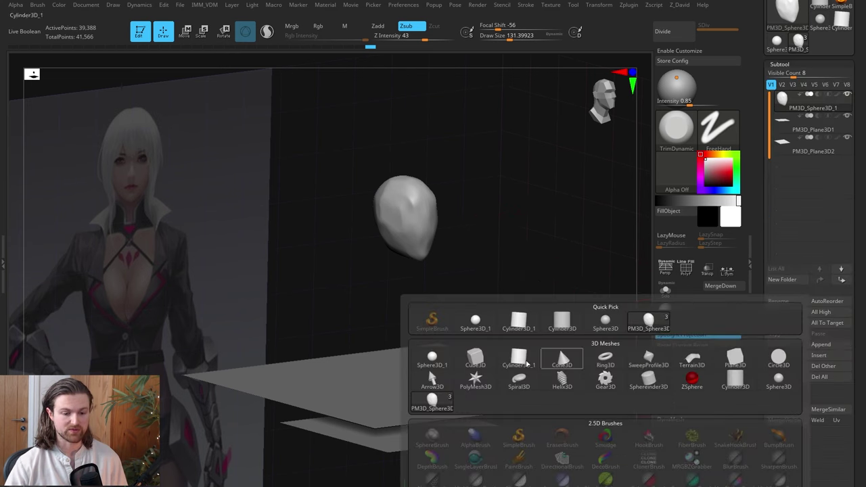
left_click(736, 363)
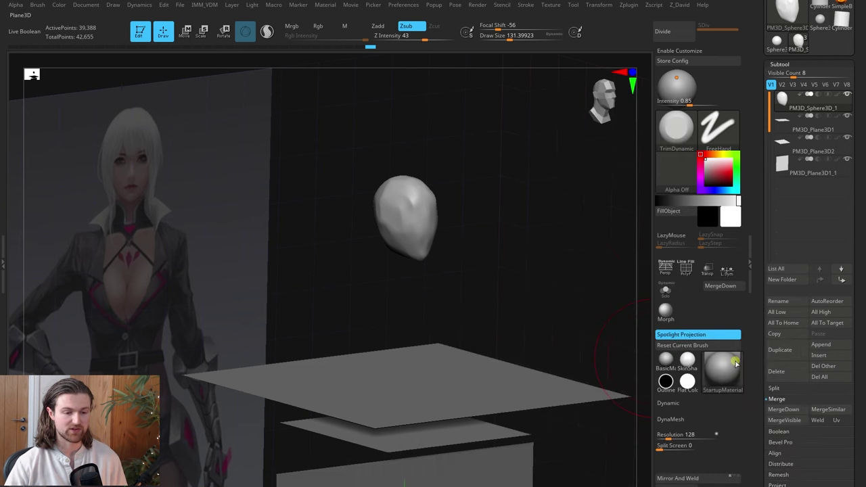
left_click(537, 442, "alt")
left_click_drag(582, 448, 386, 328, "alt")
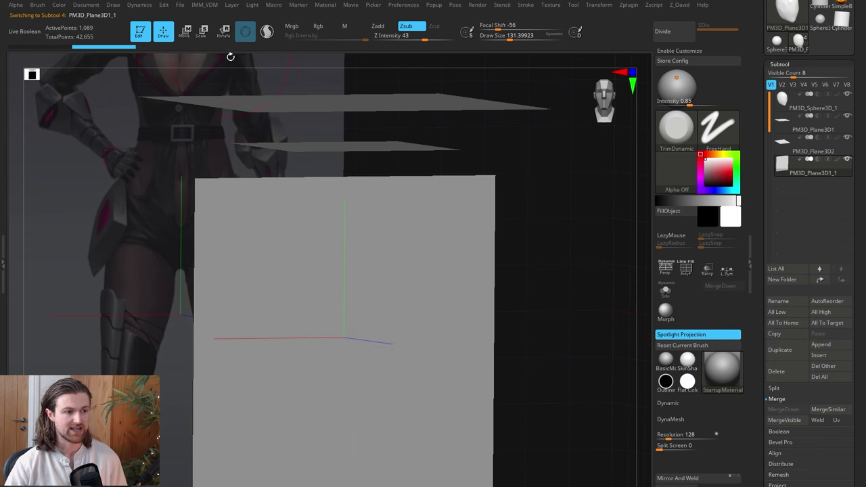
key("w")
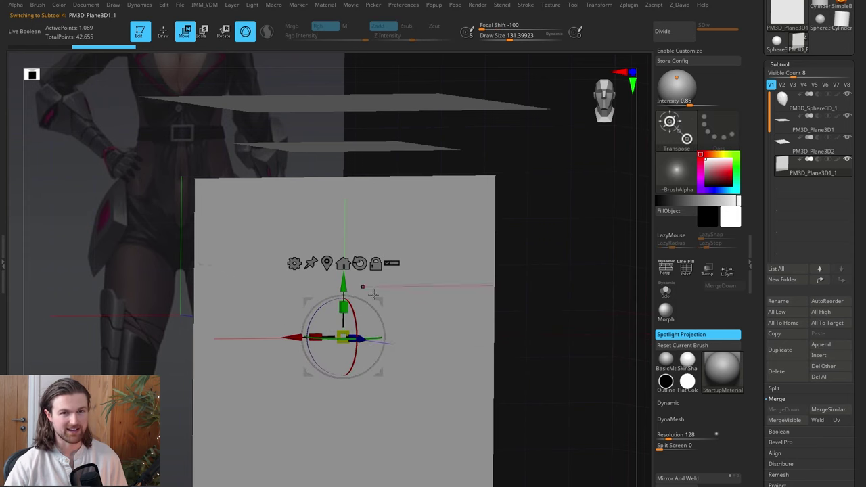
Import the Female-Front image as the texture map of the new upright plane
left_click_drag(559, 334, 574, 316, "alt")
left_click_drag(847, 437, 850, 393)
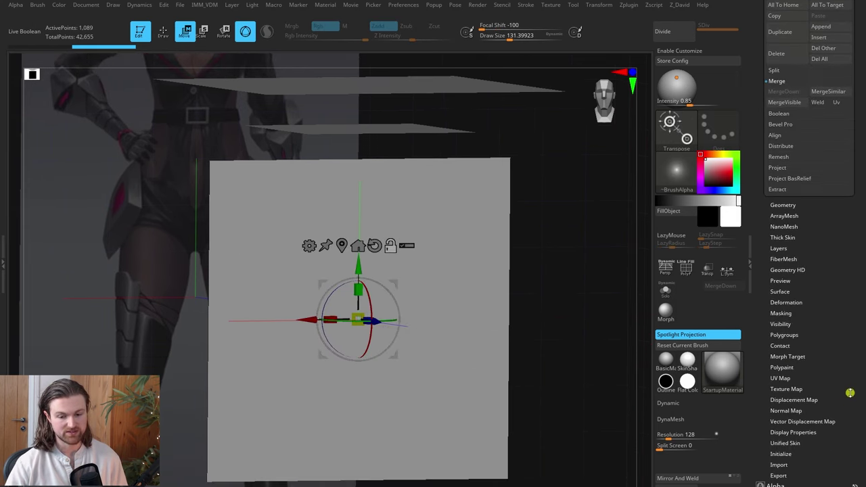
left_click(786, 389)
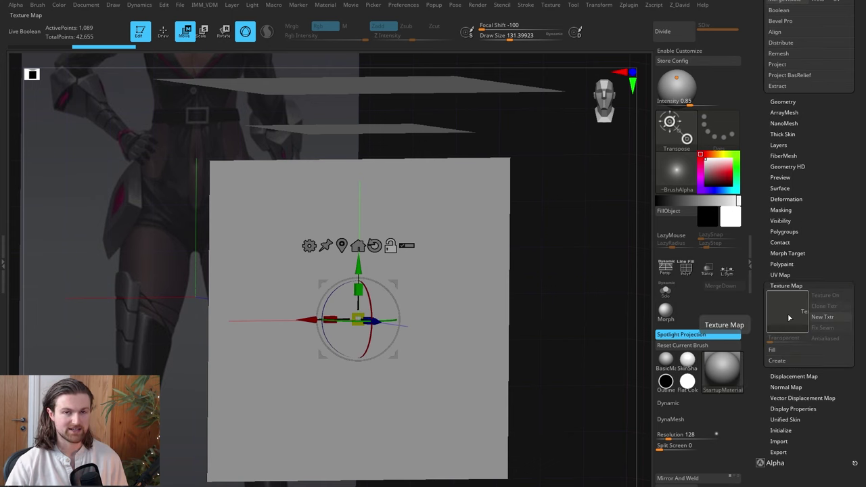
left_click(788, 314)
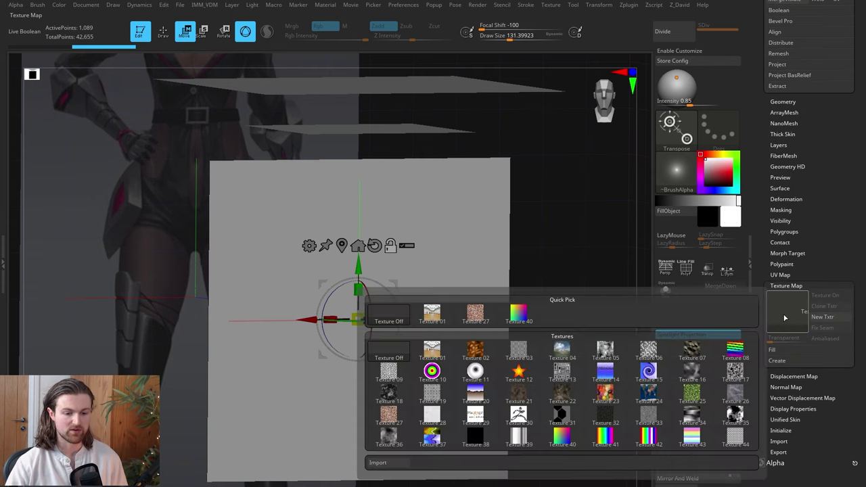
left_click(390, 464)
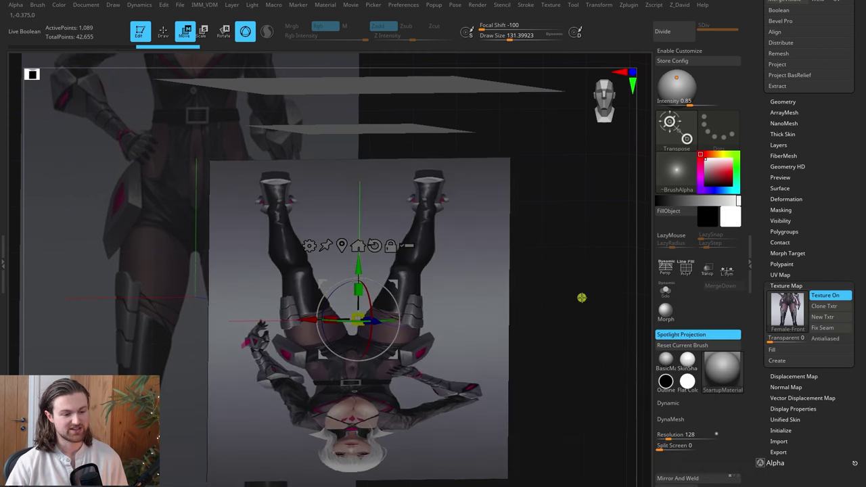
left_click_drag(574, 362, 577, 380)
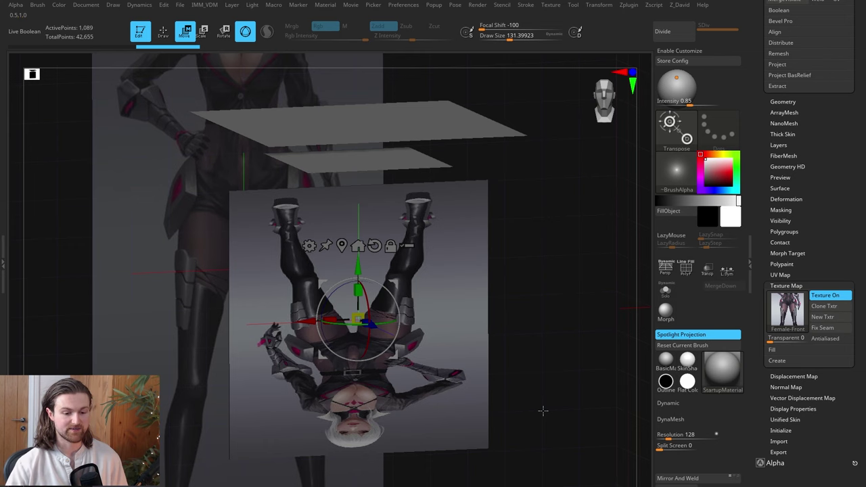
key("alt+Tab")
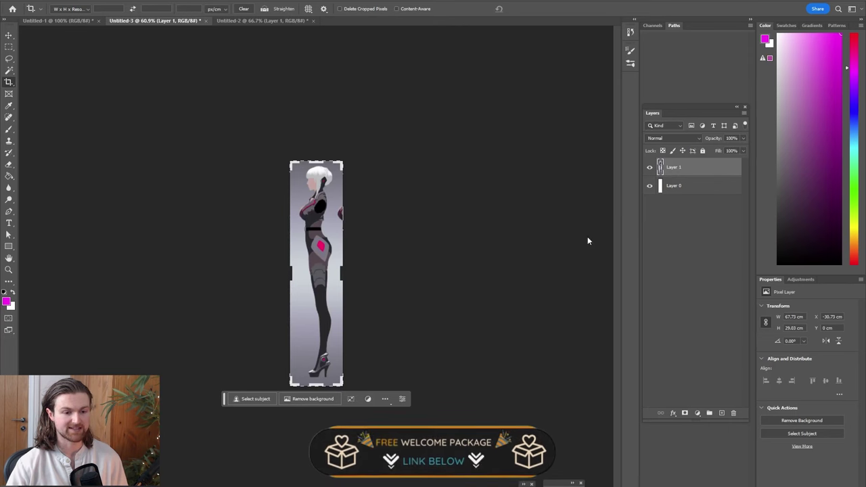
key("alt+Tab")
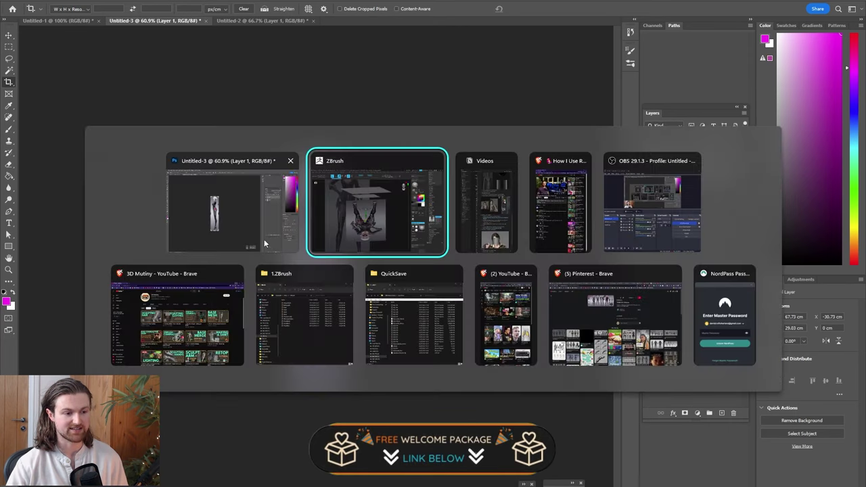
left_click(387, 223)
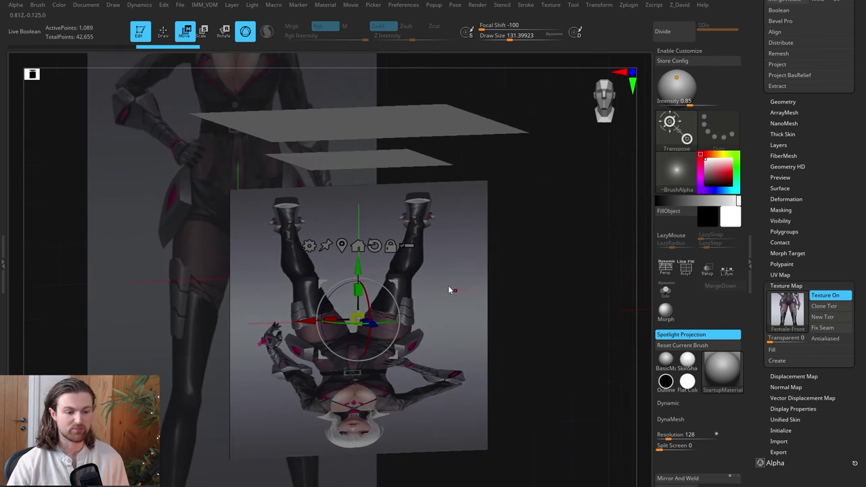
Switch to Photoshop and crop the front reference document to a 1:1 square around the character's head and torso
key("alt+Tab")
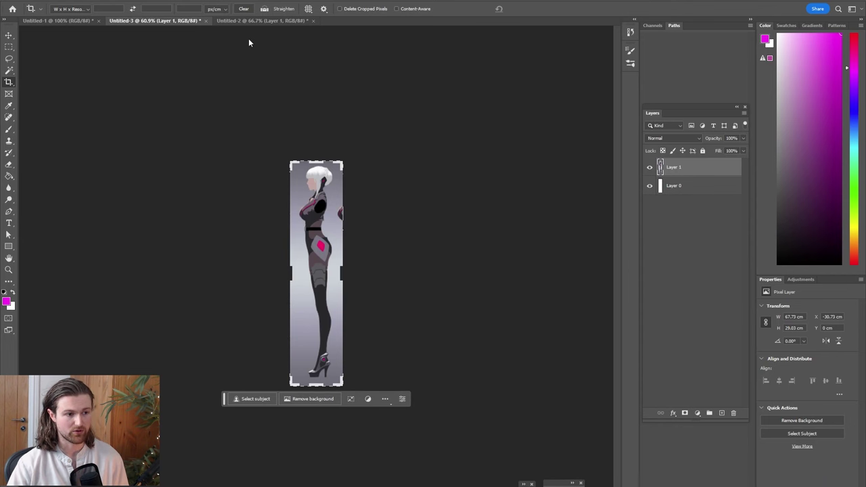
key("ctrl+Tab")
left_click(84, 9)
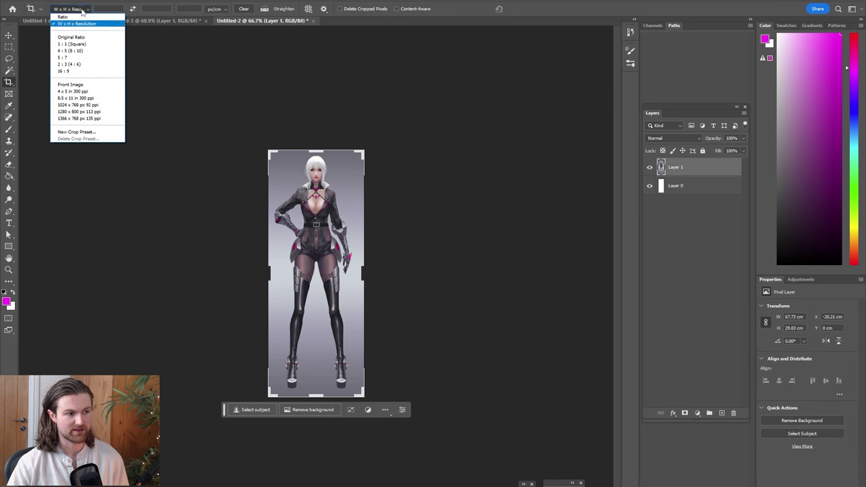
left_click(71, 44)
left_click_drag(333, 276, 338, 352)
left_click_drag(331, 279, 332, 278)
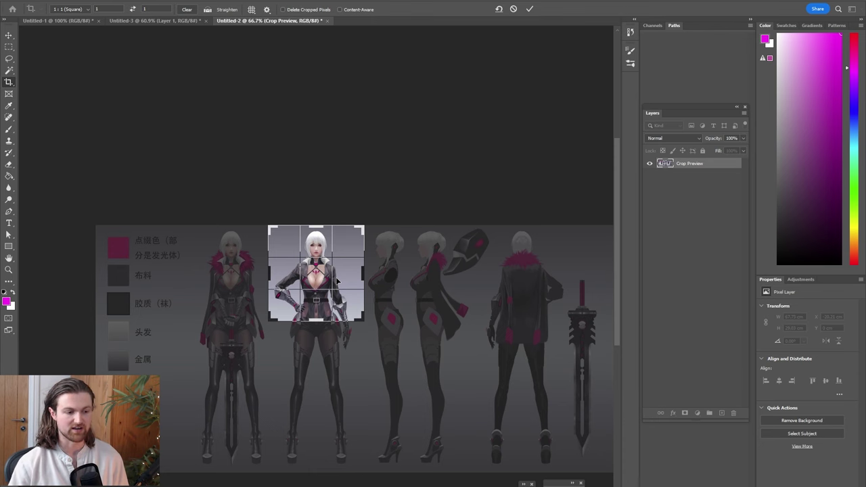
double_click(337, 281)
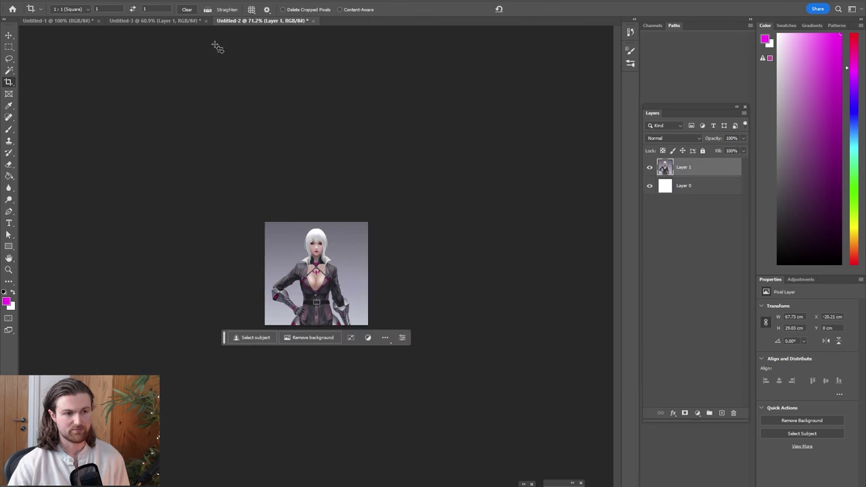
Switch back to ZBrush and replace the plane's texture map with the imported Square image
left_click(36, 2)
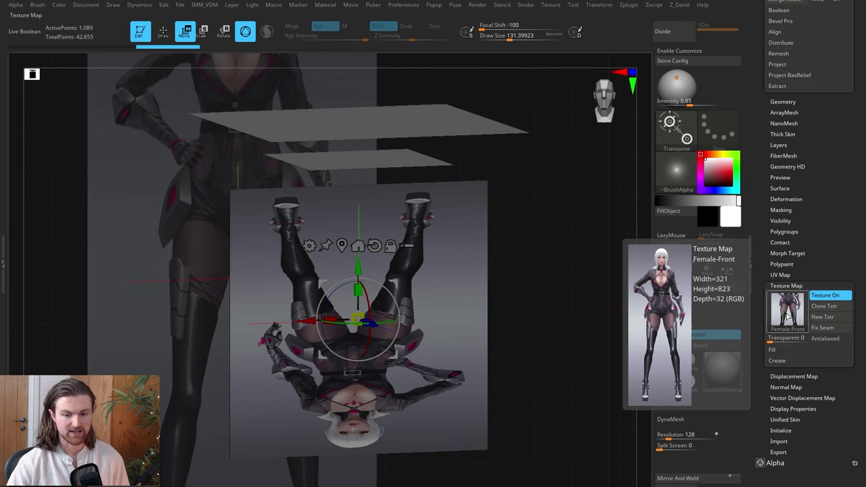
left_click(787, 308)
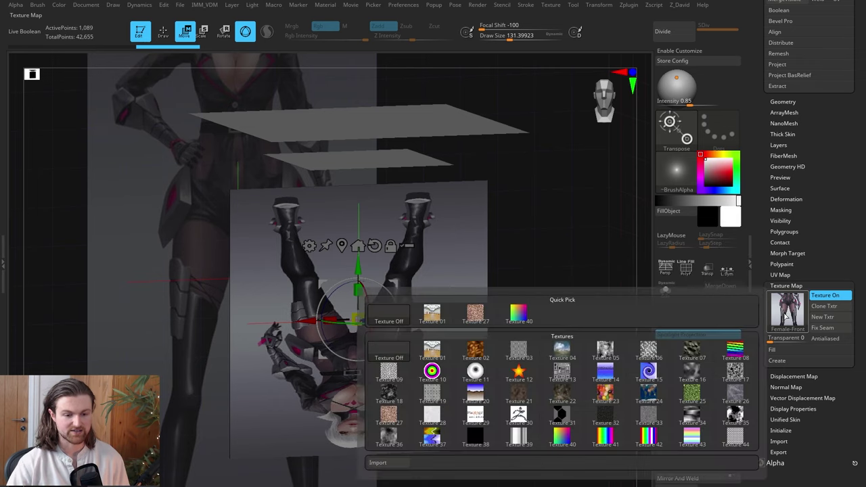
left_click(387, 463)
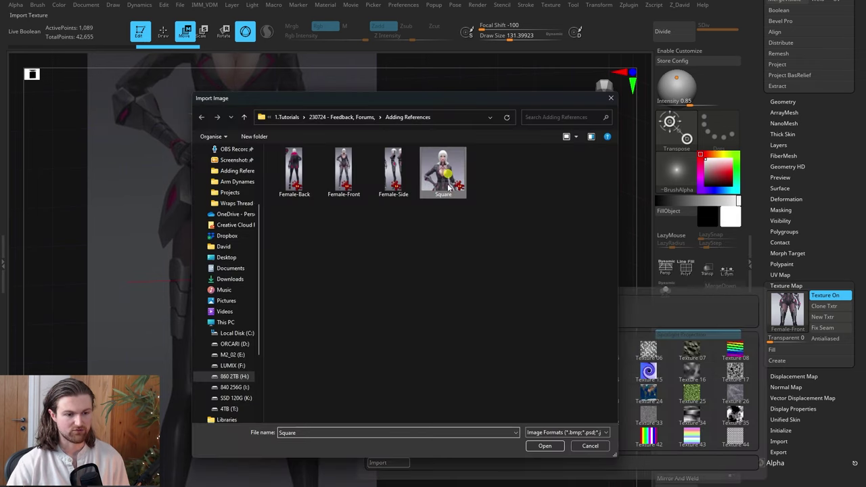
left_click(545, 447)
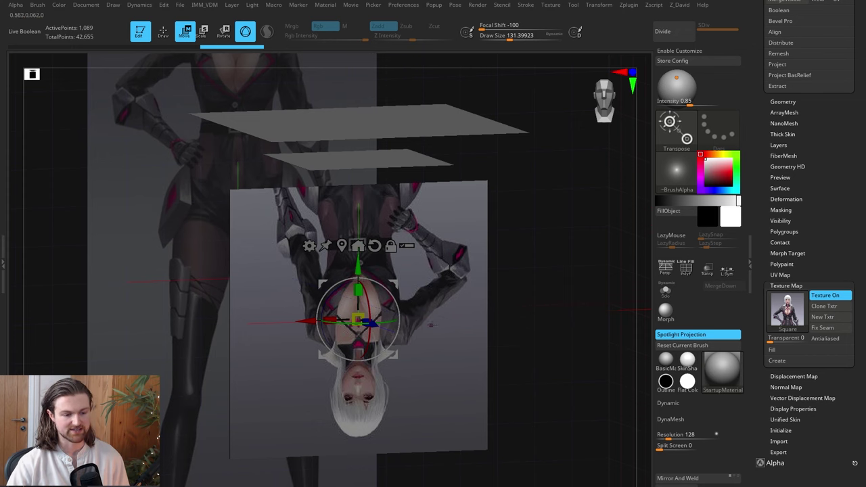
Rotate the textured plane so the character stands upright, and move it beside the full-body front reference
left_click_drag(534, 323, 521, 311)
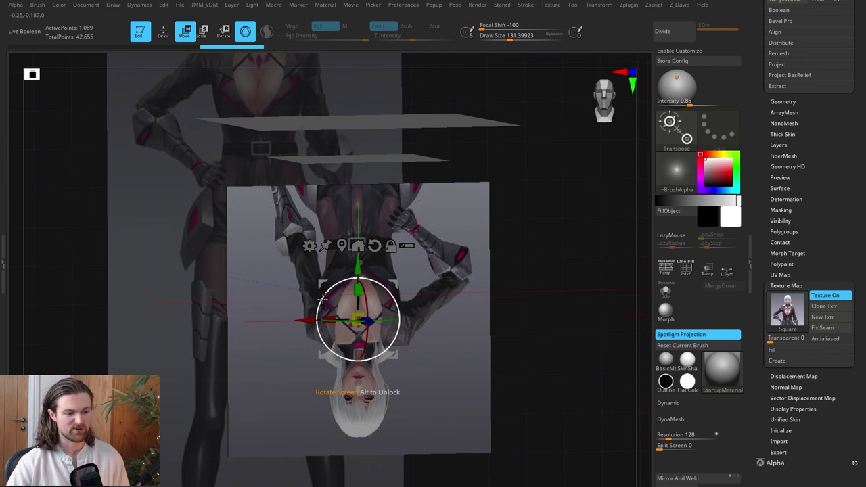
left_click_drag(323, 299, 419, 280)
left_click_drag(419, 280, 429, 346)
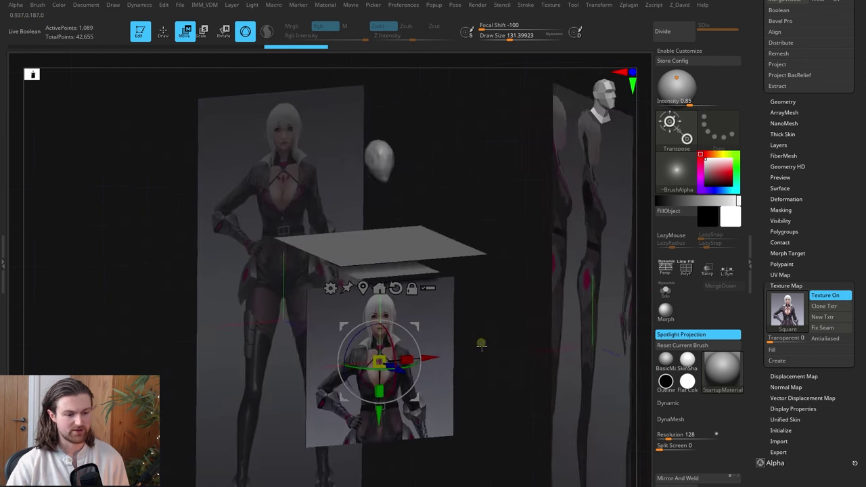
left_click_drag(481, 344, 478, 348)
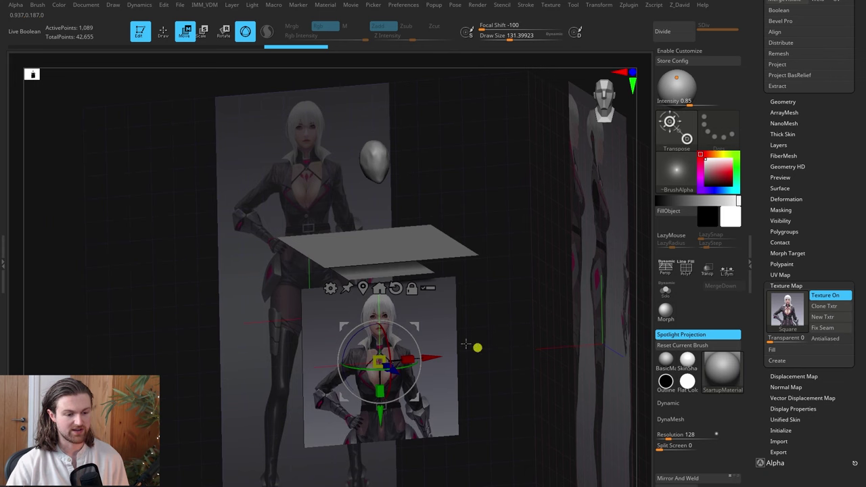
left_click_drag(416, 325, 184, 172)
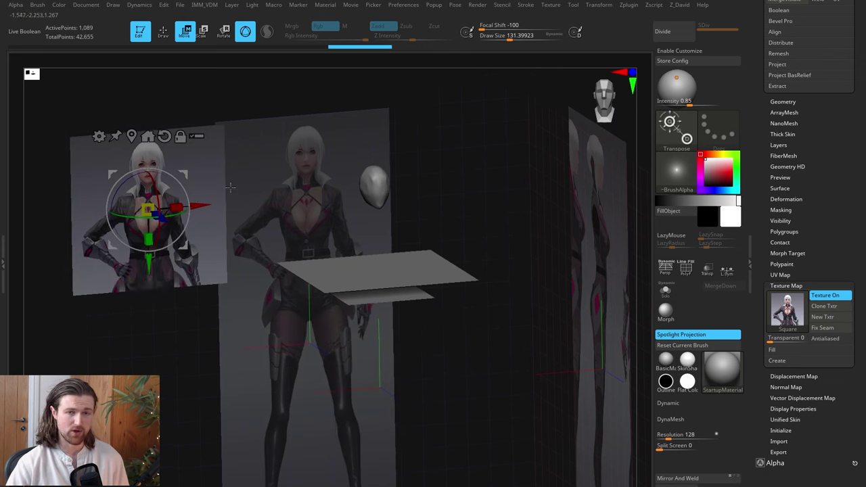
Compare the textured plane with the head in front view with transparency on and off, repositioning the plane relative to the front reference
left_click_drag(496, 180, 461, 195, "shift")
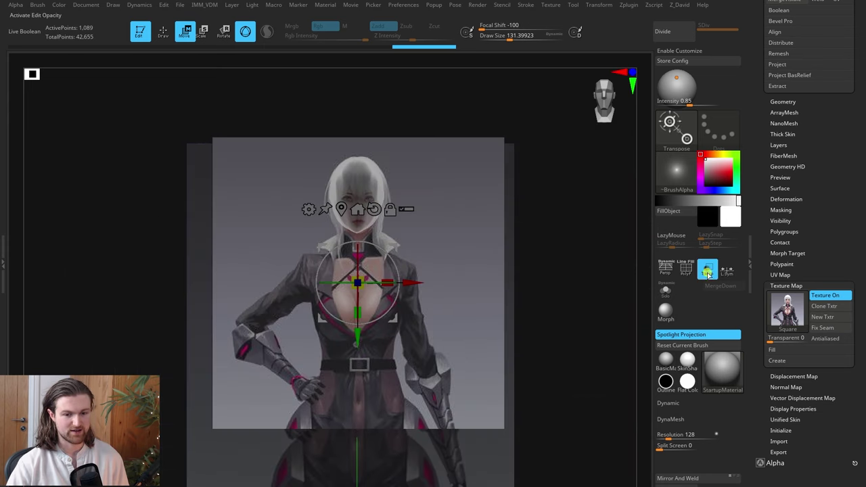
left_click(709, 272)
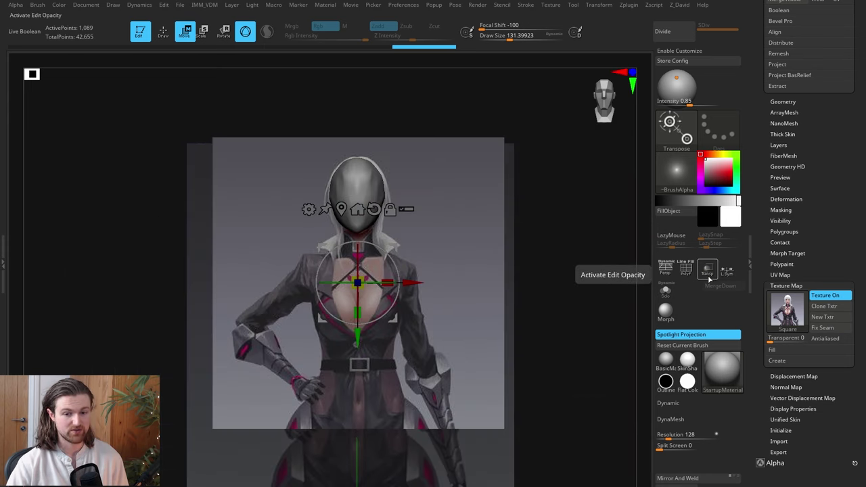
left_click_drag(415, 283, 175, 245)
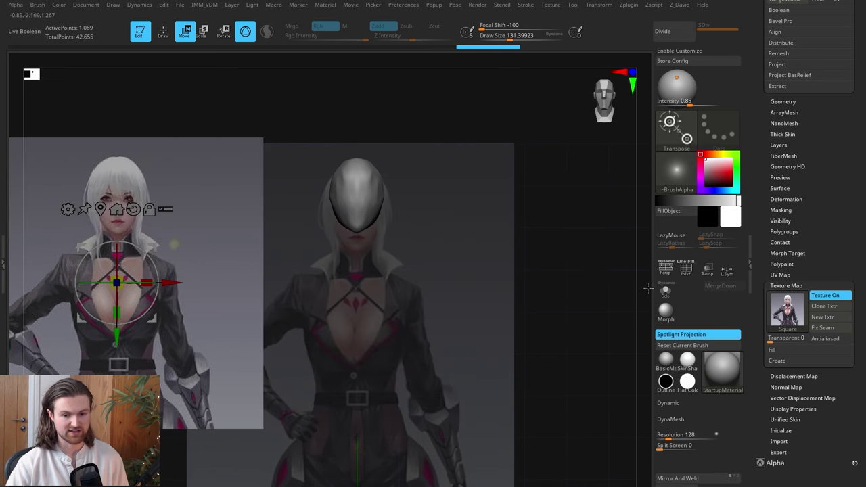
left_click(707, 271)
key("ctrl+shift+z")
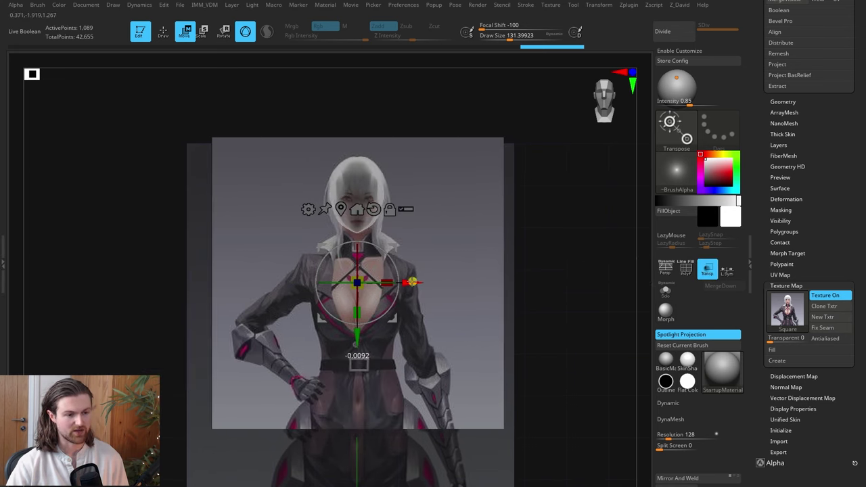
left_click_drag(523, 228, 455, 264)
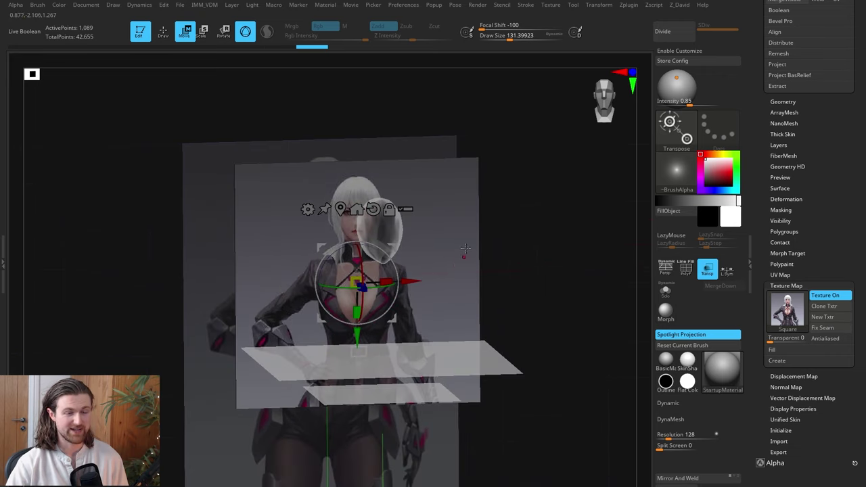
mouse_move(356, 283)
left_mouse_down()
mouse_move(364, 277)
mouse_move(353, 285)
left_mouse_up()
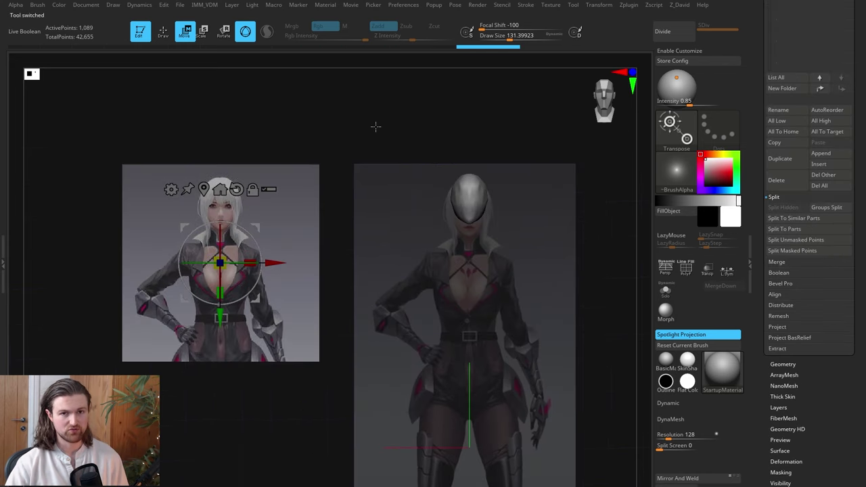
Mask the lower half of the textured plane, split off the masked points as a separate subtool, and move the active piece upward
left_click_drag(348, 116, 347, 133, "alt")
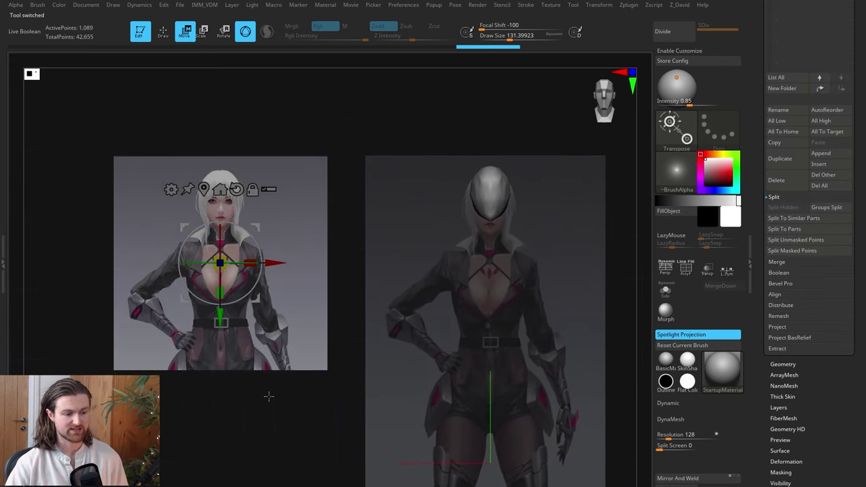
key("ctrl")
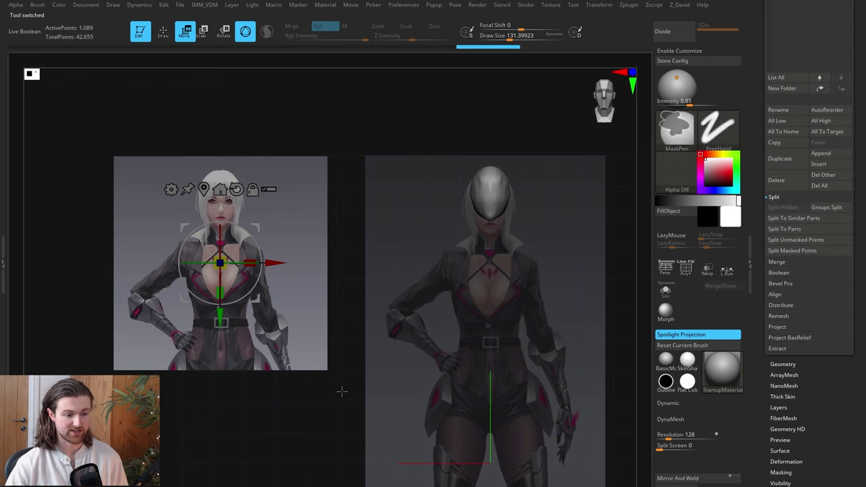
left_click_drag(343, 393, 91, 258, "ctrl")
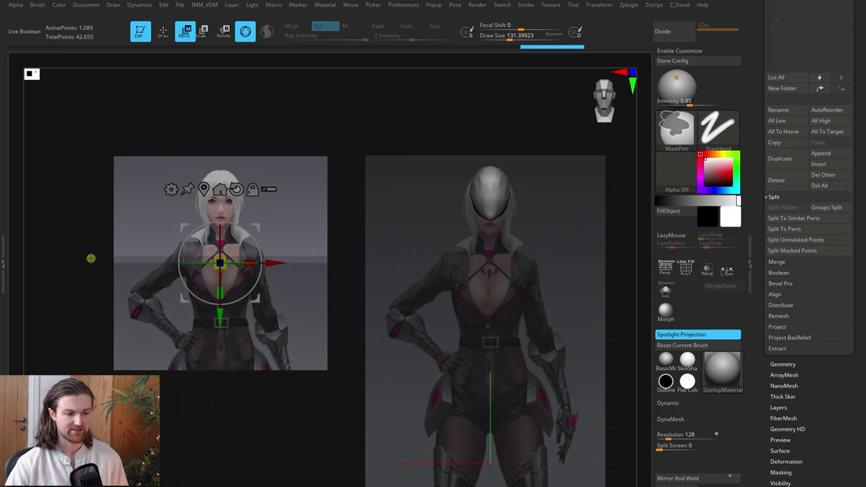
left_click(793, 251)
left_click_drag(220, 315, 242, 265)
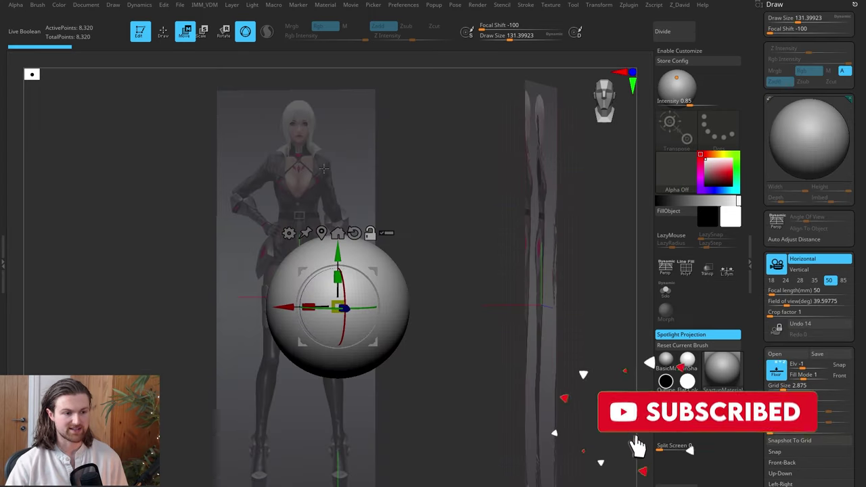
Turn off the floor grid and import the Female-Front and Female-Side images into the docked Texture palette
left_click(777, 372)
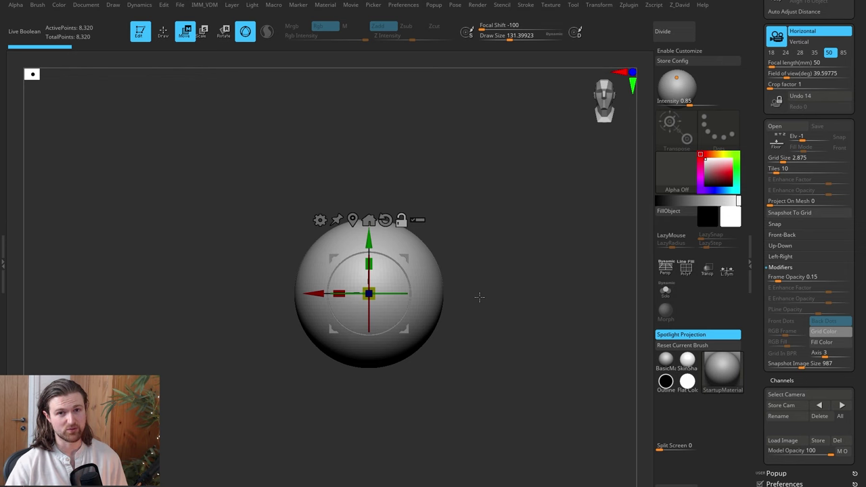
left_click(549, 6)
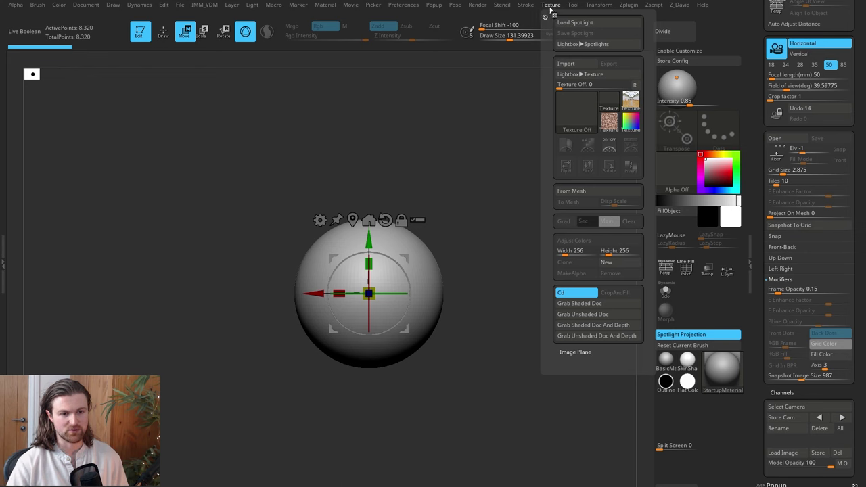
left_click(545, 15)
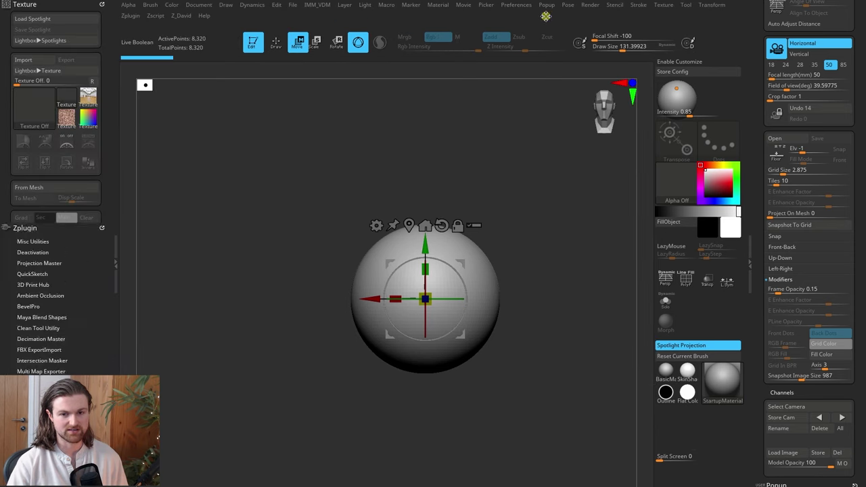
left_click(36, 65)
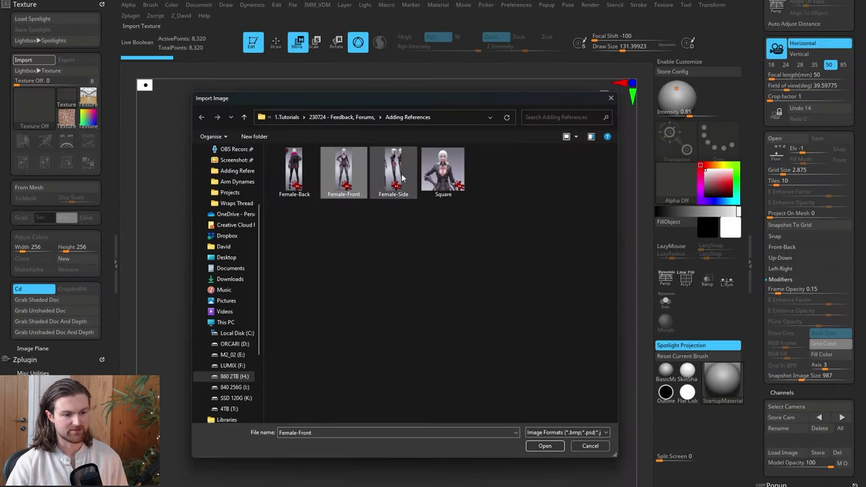
left_click(402, 177, "ctrl")
key("Return")
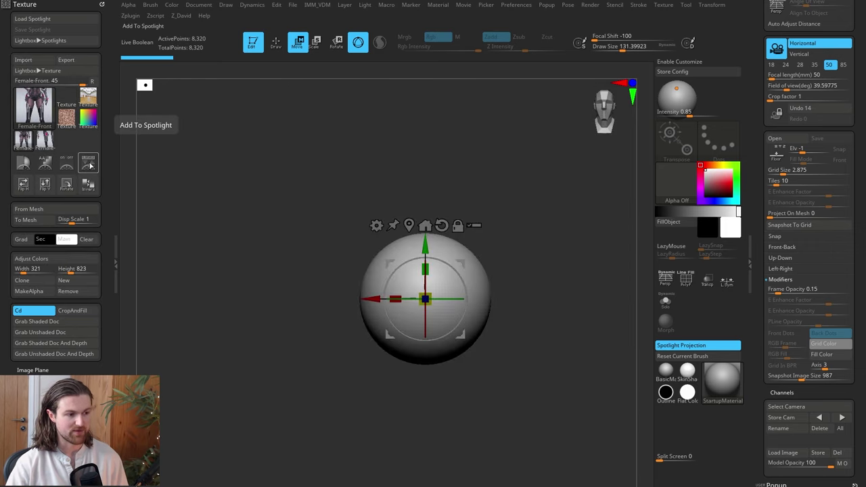
Add the Female-Front image to Spotlight, move it beside the sphere, and adjust its scale slightly
left_click(88, 164)
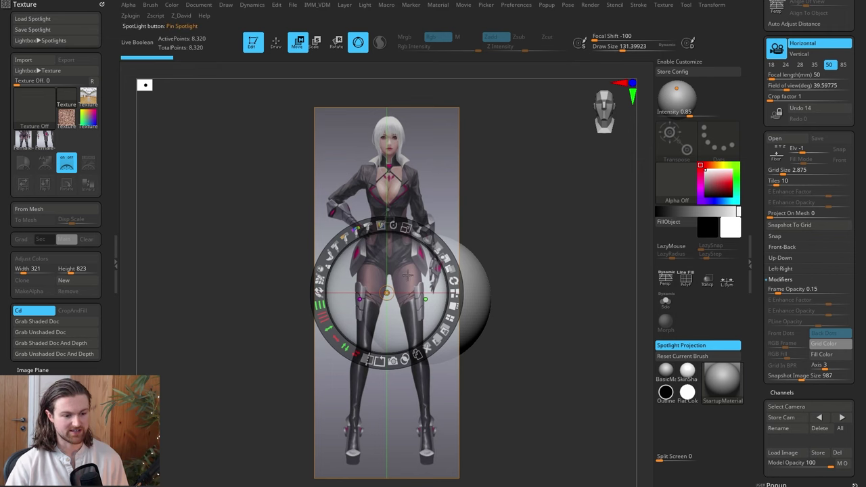
left_click_drag(407, 276, 309, 275)
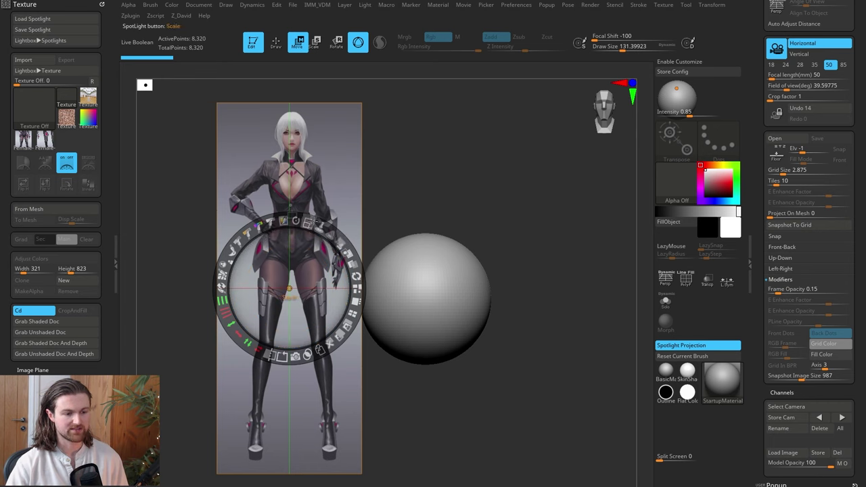
left_click_drag(309, 221, 291, 225)
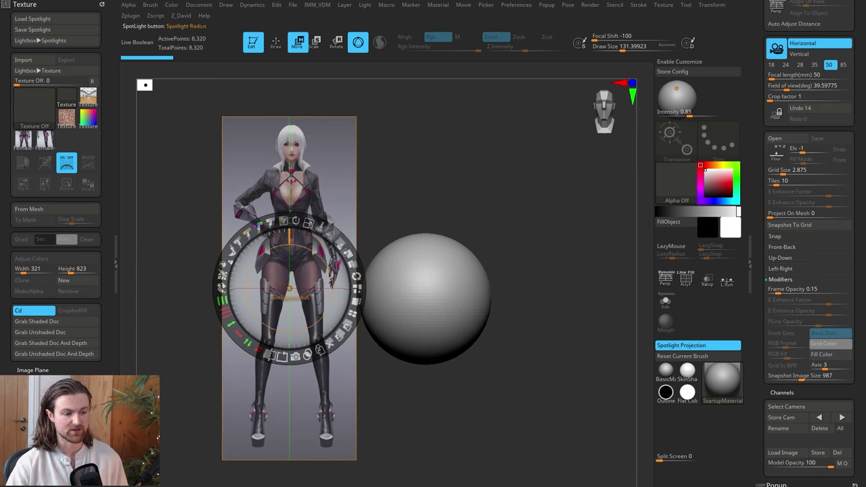
left_click_drag(341, 241, 320, 240)
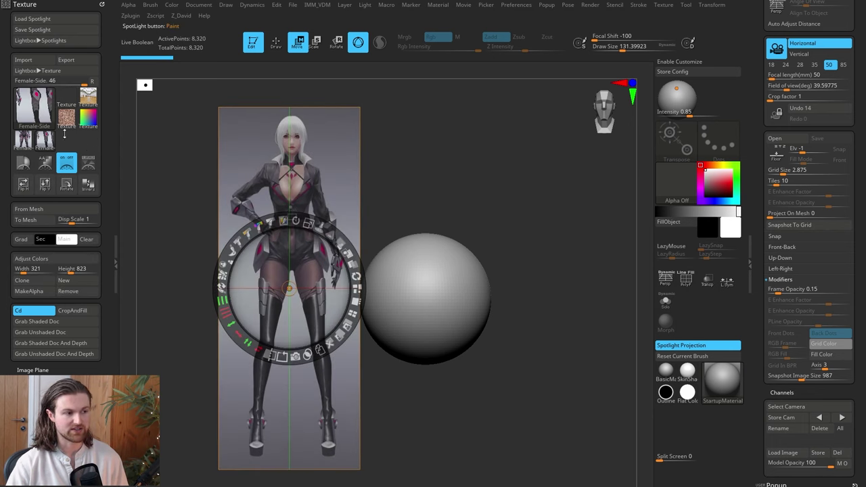
Add the Female-Side image to Spotlight and arrange the front and side images on opposite sides of the sphere
left_click(89, 166)
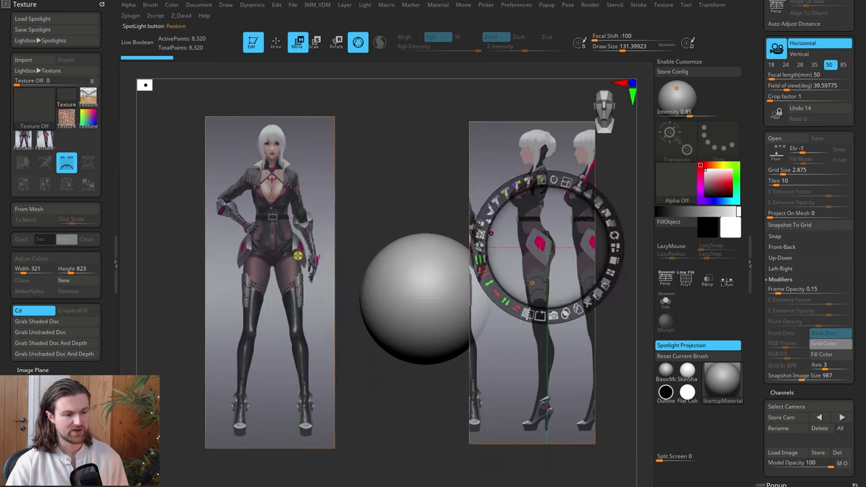
left_click_drag(298, 256, 290, 257)
left_click(524, 271)
left_click_drag(524, 272, 529, 273)
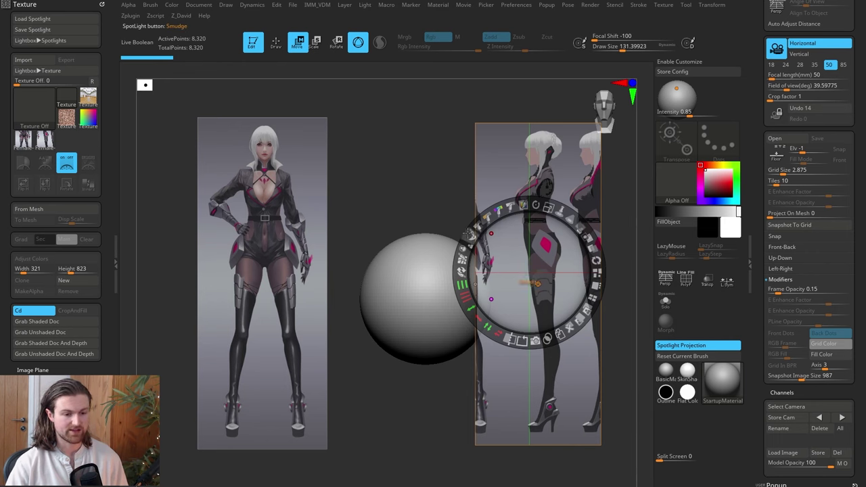
Leave Spotlight editing and ready a PolyMesh3D sphere for drawing with the Clay brush between the two reference images
key("shift+z")
left_click_drag(450, 212, 429, 207, "alt")
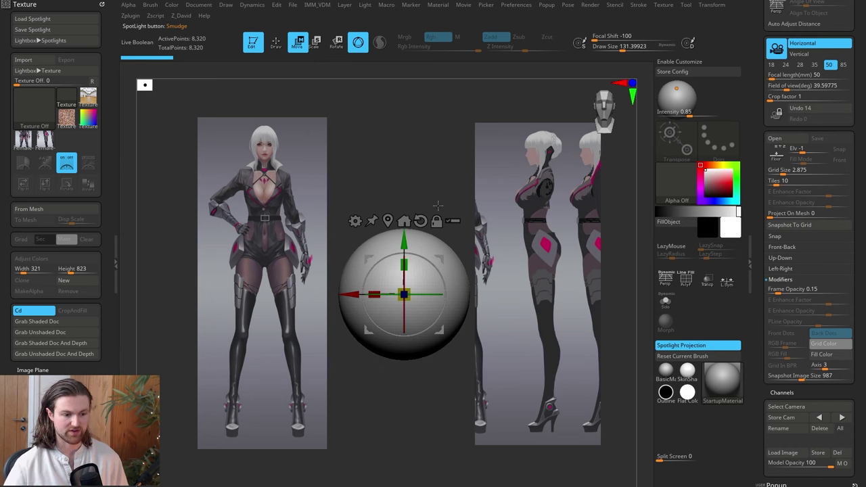
left_click(410, 174)
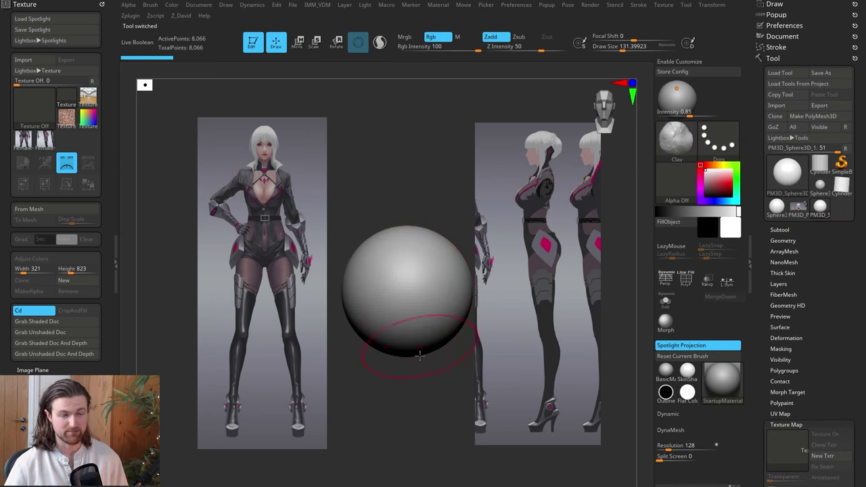
left_click_drag(418, 391, 423, 395)
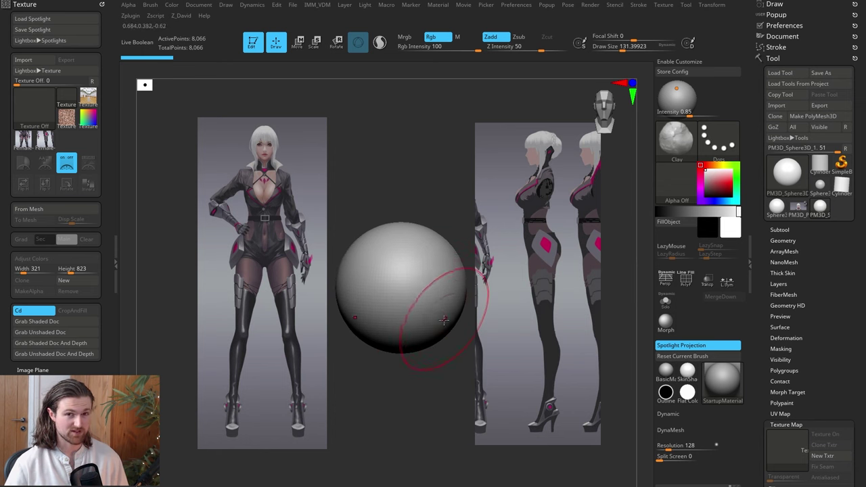
Turn off Spotlight Projection in the Clay brush's Samples settings and keep the sphere between the two references
left_click(151, 5)
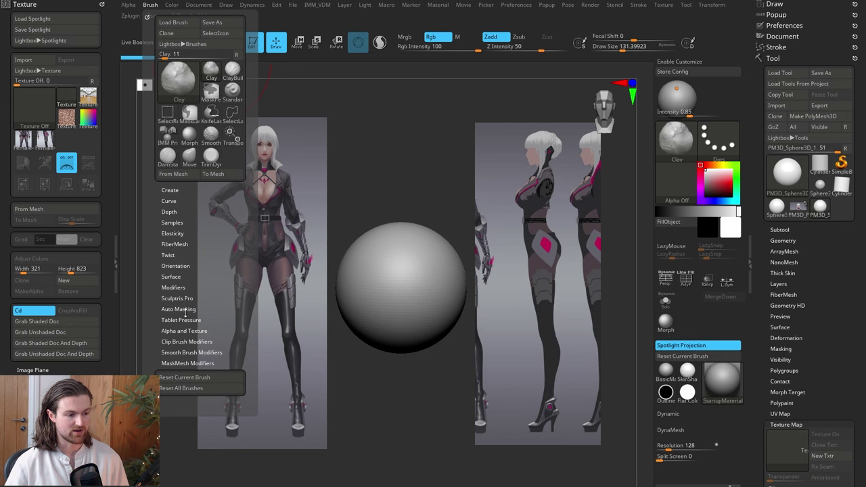
left_click(169, 223)
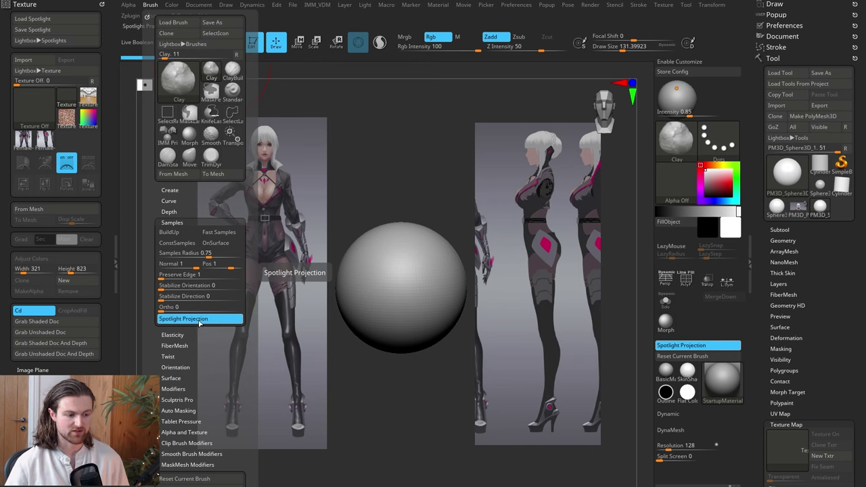
left_click(200, 322)
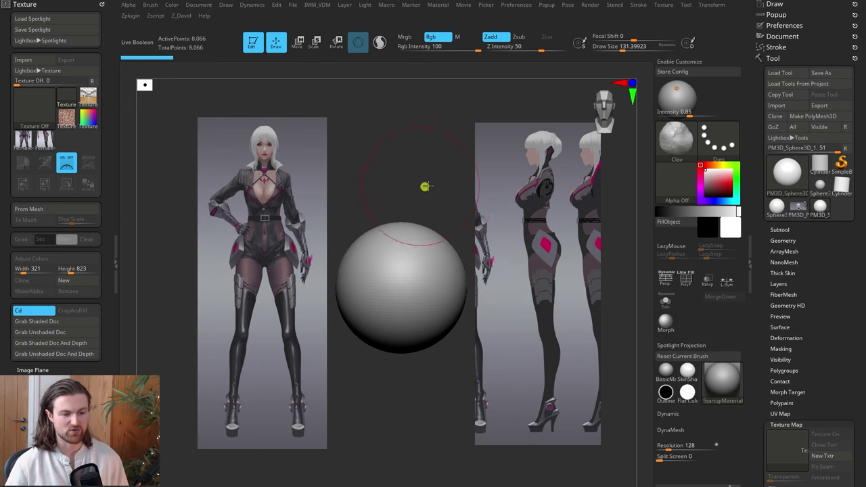
left_click_drag(424, 186, 529, 172, "alt")
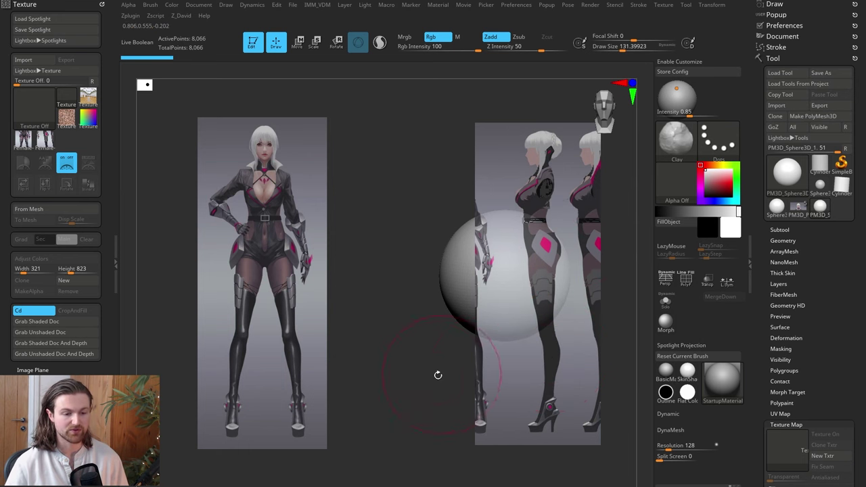
left_click_drag(438, 374, 354, 338, "alt")
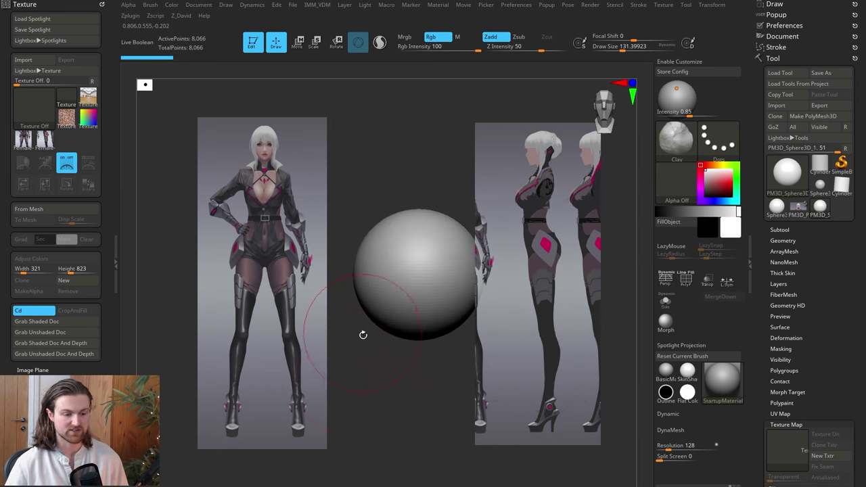
left_click_drag(402, 422, 371, 424, "alt")
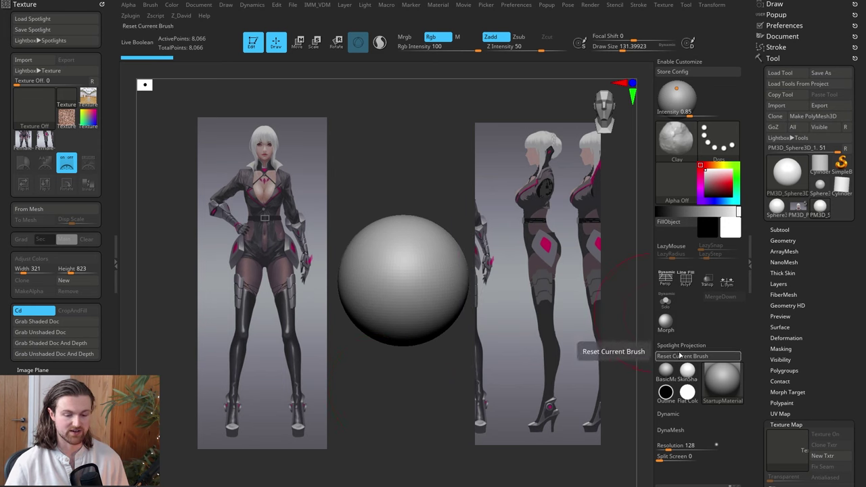
Try Clay strokes on the lower part of the sphere with Spotlight Projection switched on, and undo the strokes
left_click(666, 370)
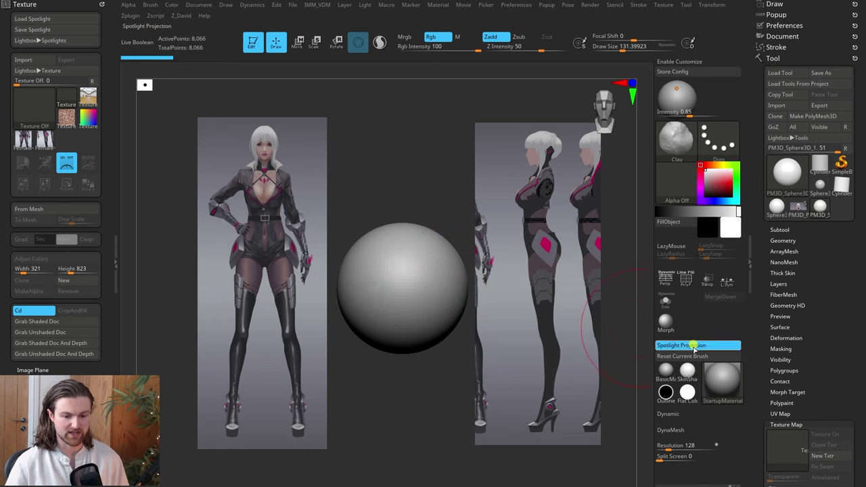
left_click_drag(429, 313, 443, 327)
mouse_move(433, 318)
left_mouse_down()
mouse_move(447, 325)
mouse_move(418, 305)
mouse_move(442, 290)
mouse_move(455, 318)
left_mouse_up()
key("ctrl+z")
key("ctrl+z")
key("ctrl+z")
key("ctrl+z")
key("ctrl+z")
key("ctrl+z")
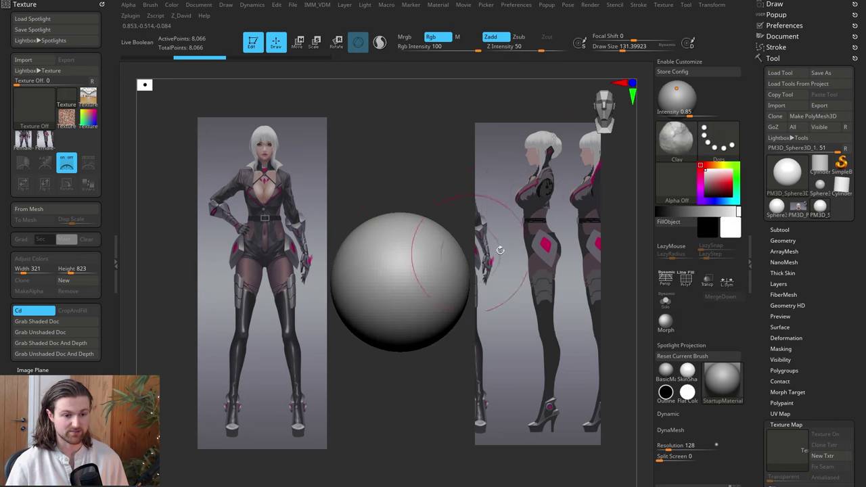
Bring up the Spotlight editing dial over the references and hide it again
key("shift")
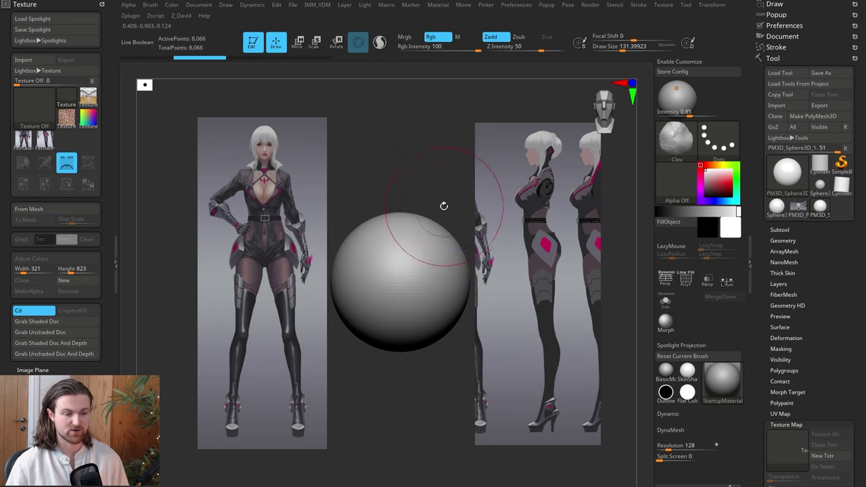
key("shift+z")
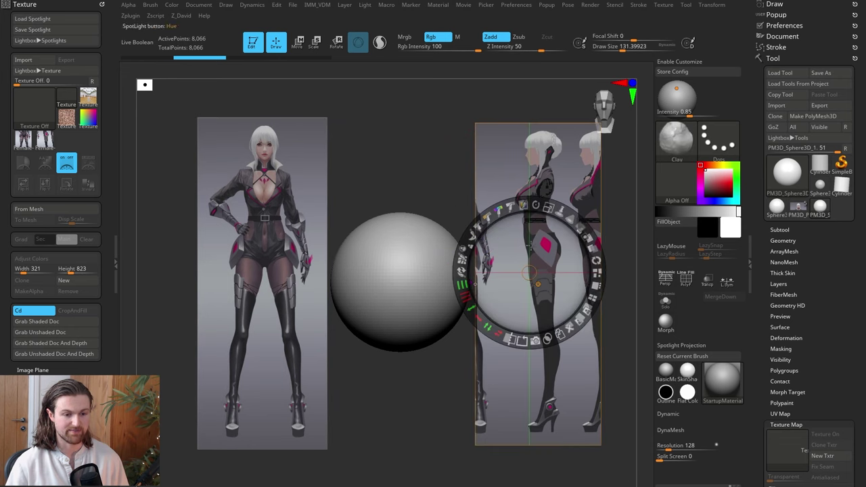
key("shift+z")
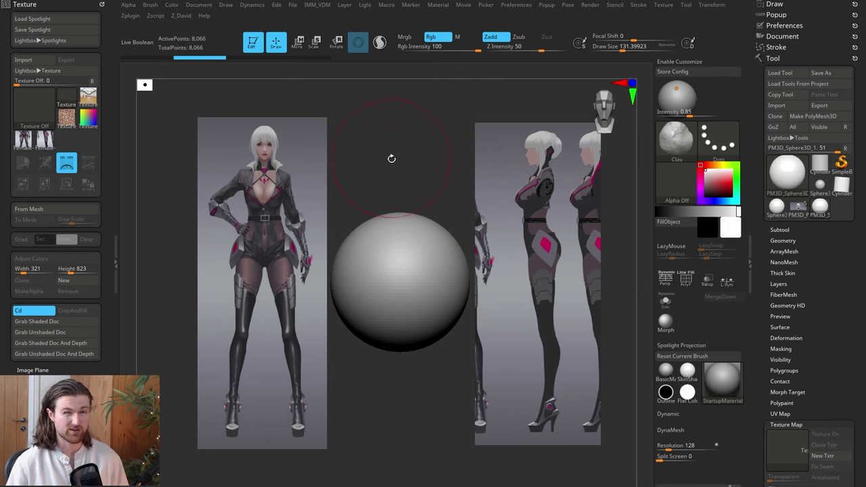
Trim the sphere into a rough head with the TrimDynamic brush and line it up behind the front reference's head
left_click(196, 6)
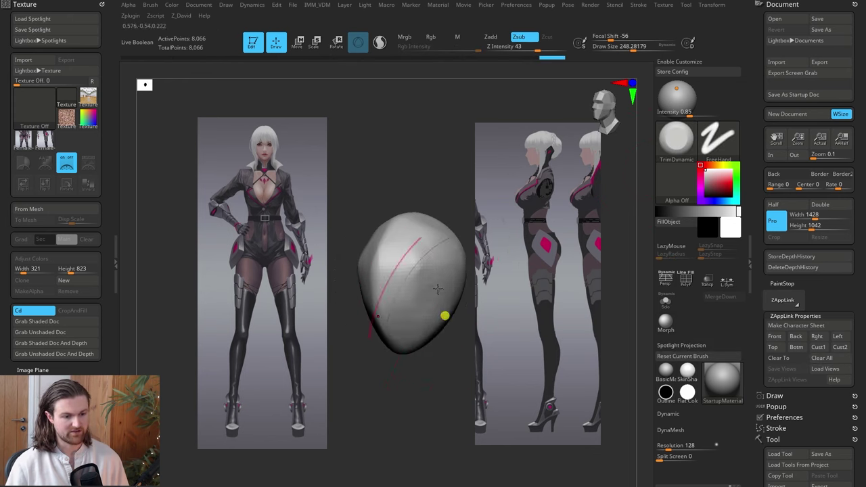
mouse_move(446, 315)
left_mouse_down()
mouse_move(446, 368)
mouse_move(451, 263)
mouse_move(448, 338)
mouse_move(438, 304)
left_mouse_up()
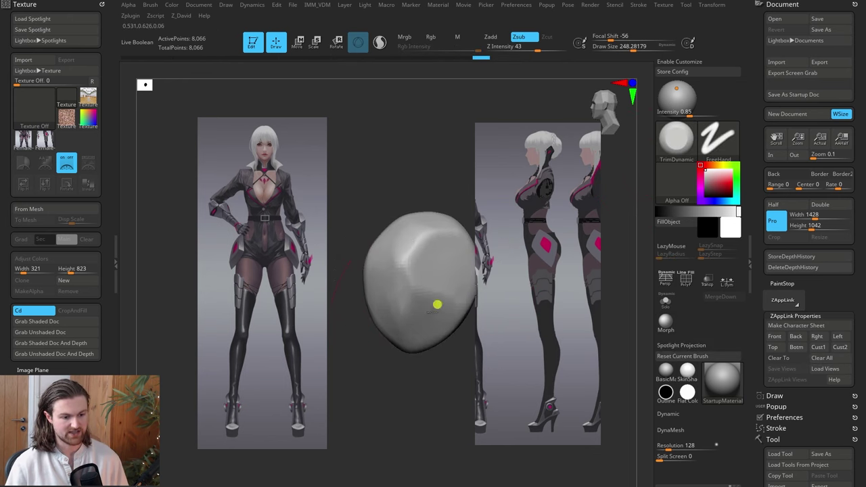
mouse_move(437, 303)
left_mouse_down()
mouse_move(433, 331)
mouse_move(453, 356)
mouse_move(418, 350)
mouse_move(306, 252)
left_mouse_up()
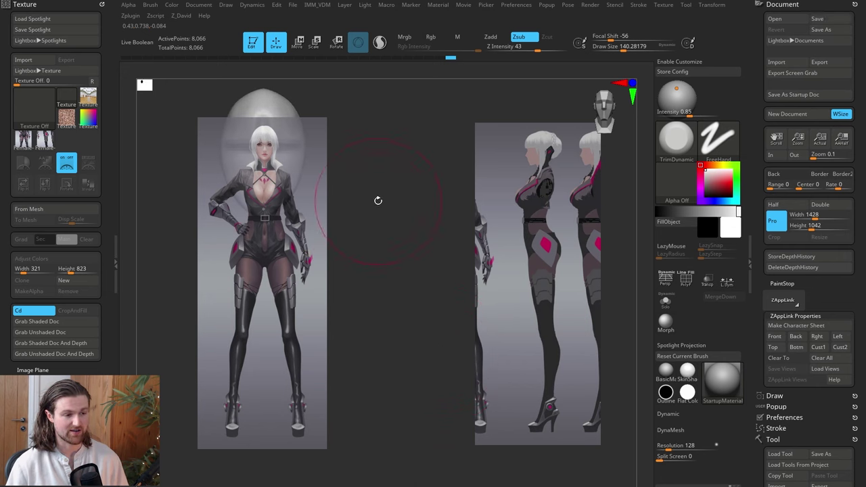
Compare the head against the references with perspective on and off, leaving perspective off and the head small beside the front image
left_click(667, 286)
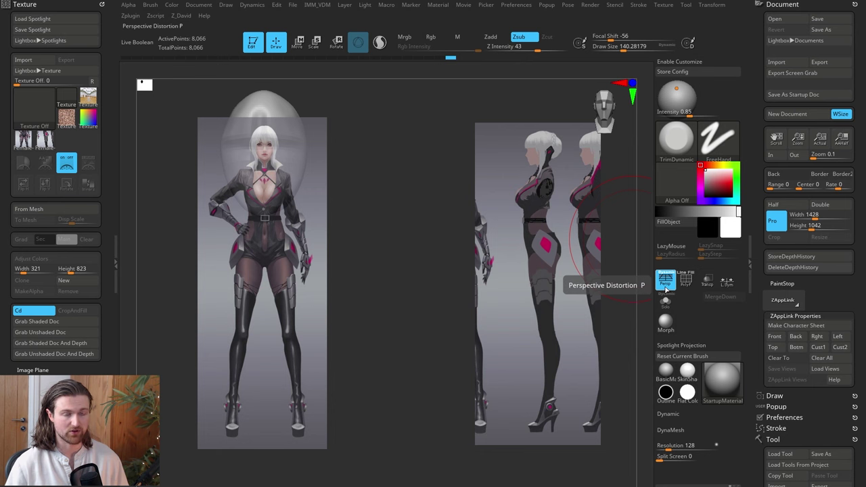
left_click(666, 290)
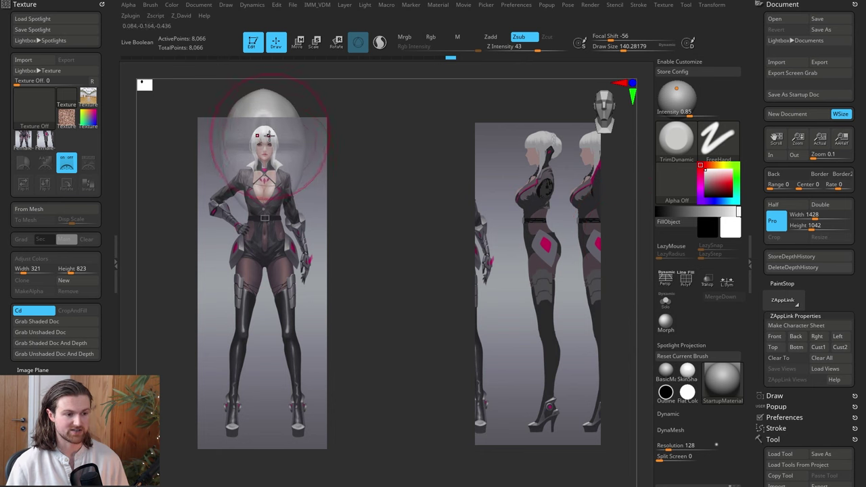
key("p")
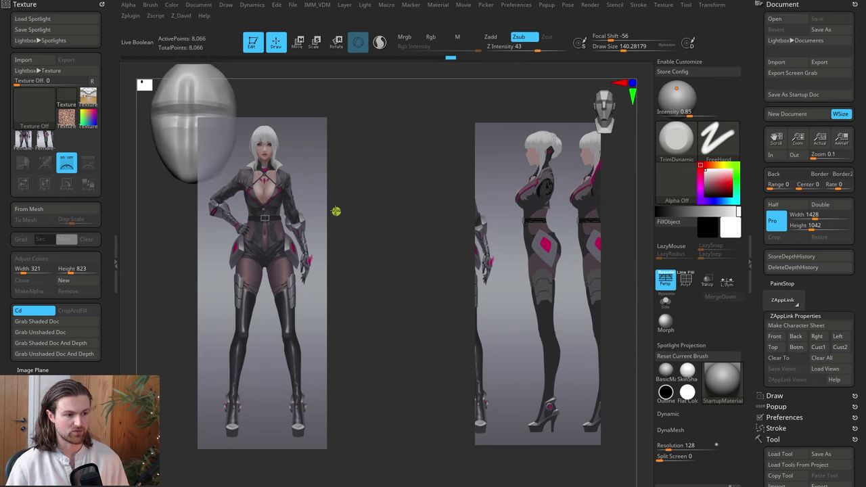
left_click_drag(336, 211, 526, 304, "alt")
left_click(668, 284)
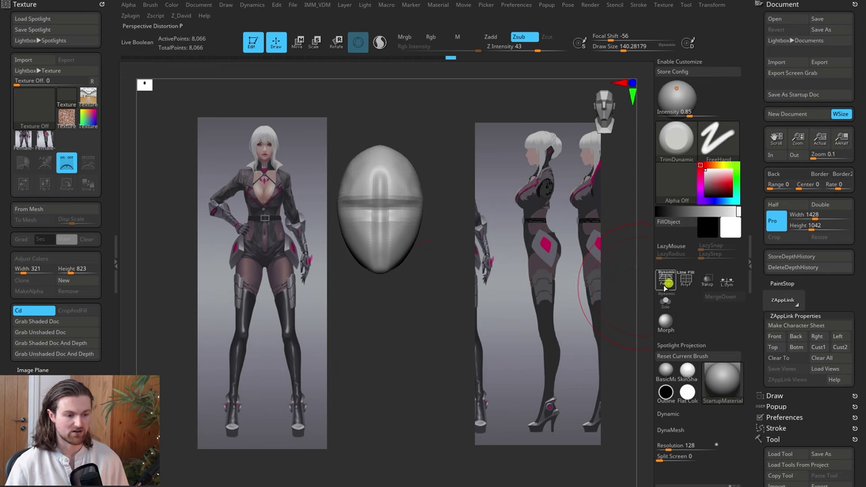
left_click_drag(414, 296, 441, 234, "alt")
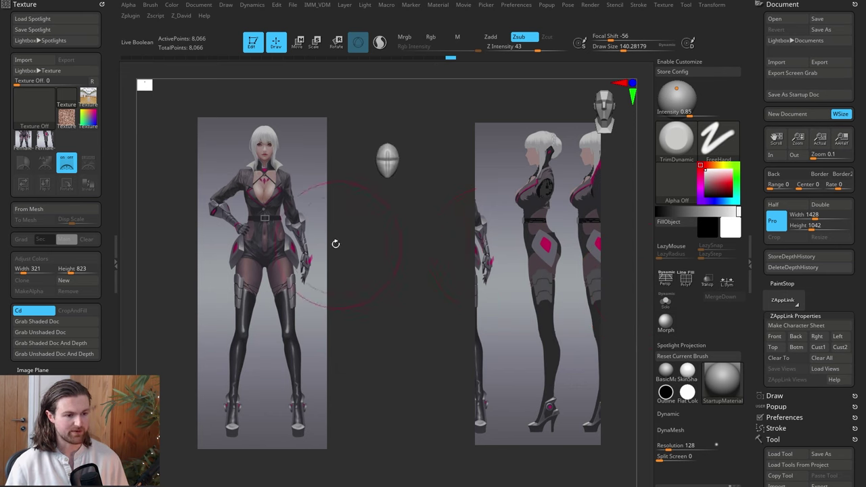
Reopen Spotlight editing and enlarge and reposition the front reference image so its figure sits beside the sculpted head
key("z")
left_click_drag(299, 283, 309, 292)
left_click_drag(328, 224, 343, 231)
left_click_drag(329, 277, 337, 281)
Enlarge the side reference, align its figure's height with the front image, and lower the opacity of the Spotlight images
left_click(543, 248)
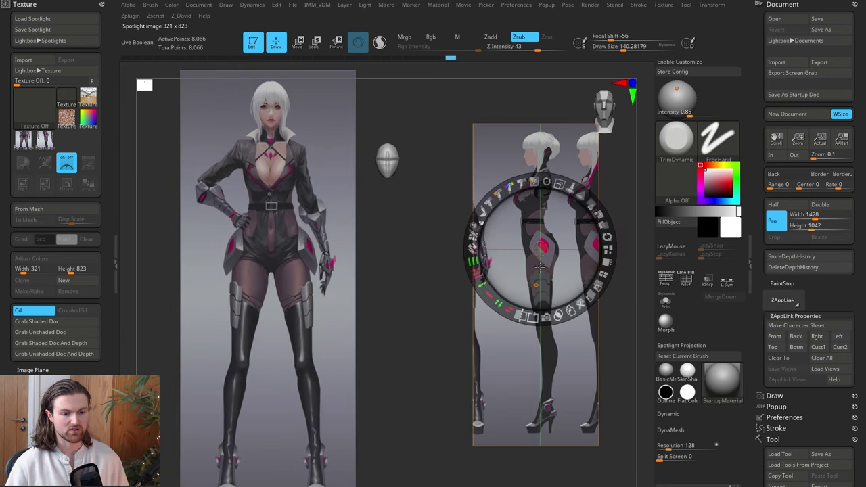
mouse_move(563, 240)
left_mouse_down()
mouse_move(545, 295)
mouse_move(559, 244)
mouse_move(565, 251)
left_mouse_up()
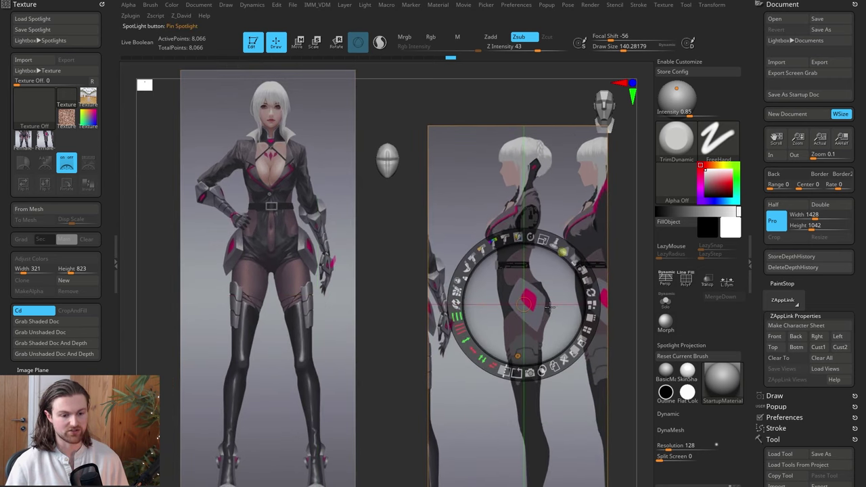
left_click_drag(549, 294, 549, 239)
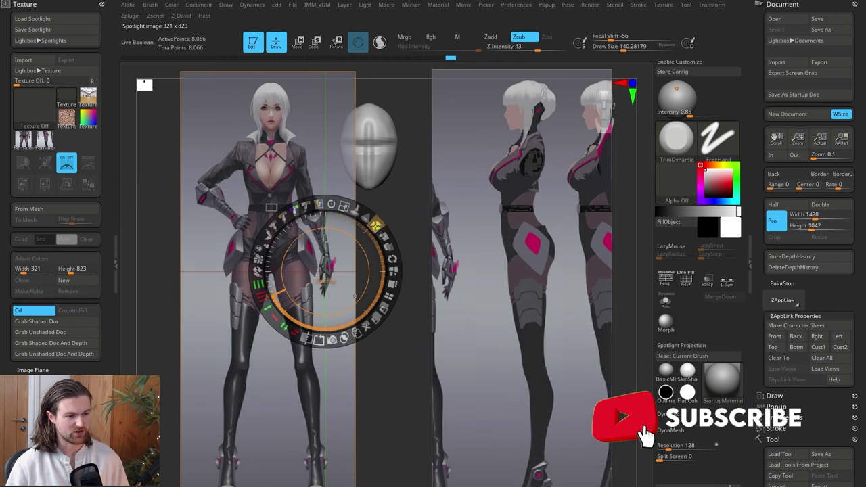
left_click_drag(375, 225, 324, 204)
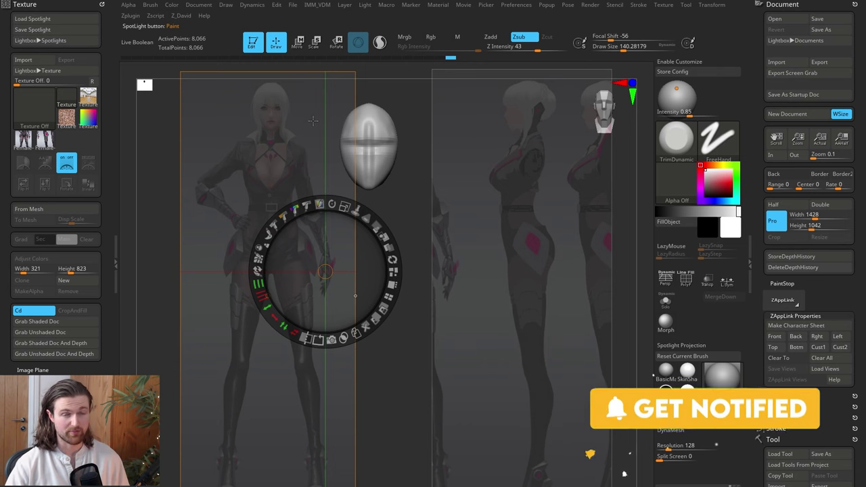
Switch to the browser and look at the reference strategy video on the 3D Mutiny YouTube channel's videos page
key("alt+Tab")
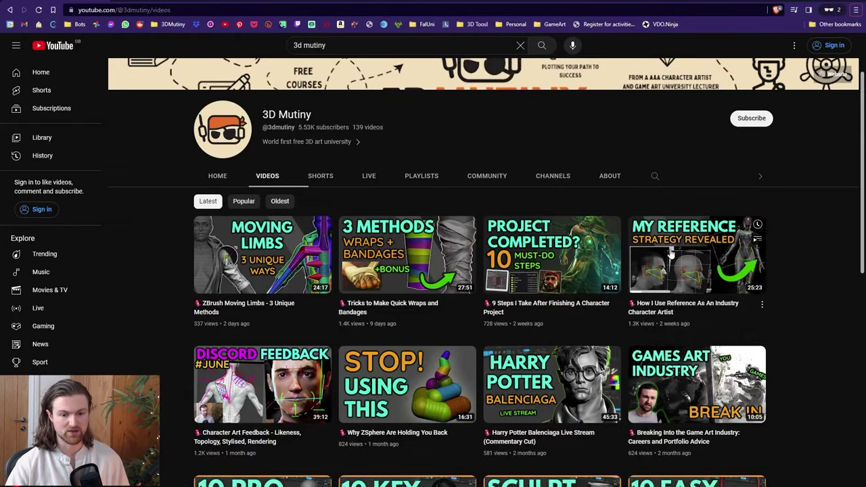
mouse_move(670, 253)
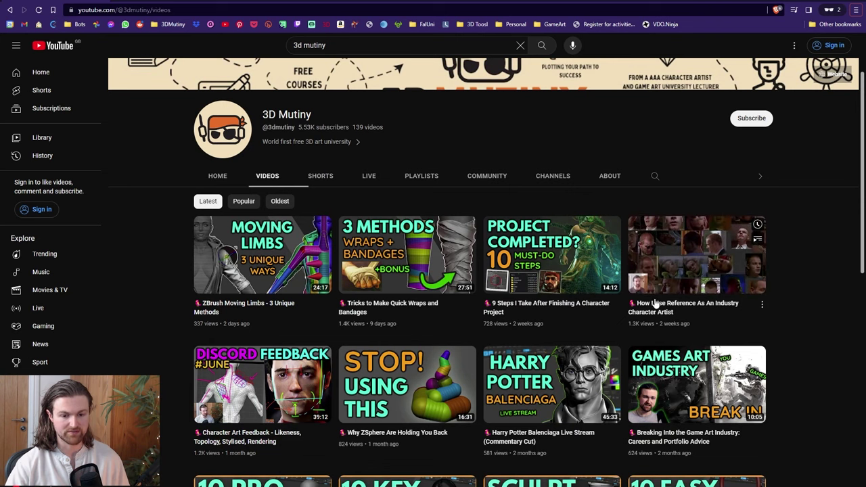
scroll(711, 305, "down", 1)
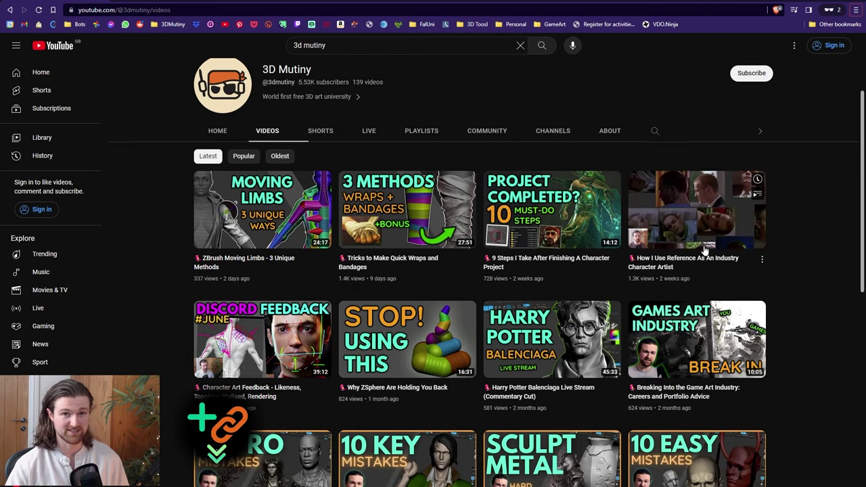
Return to ZBrush, leave Spotlight editing, and store the head's alignment with the front reference as ZAppLink's front view, recalling it after moving away
key("alt+Tab")
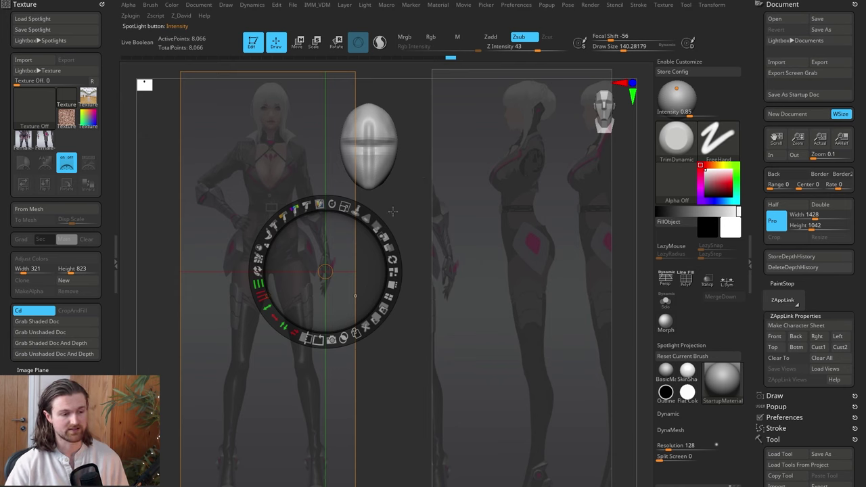
key("z")
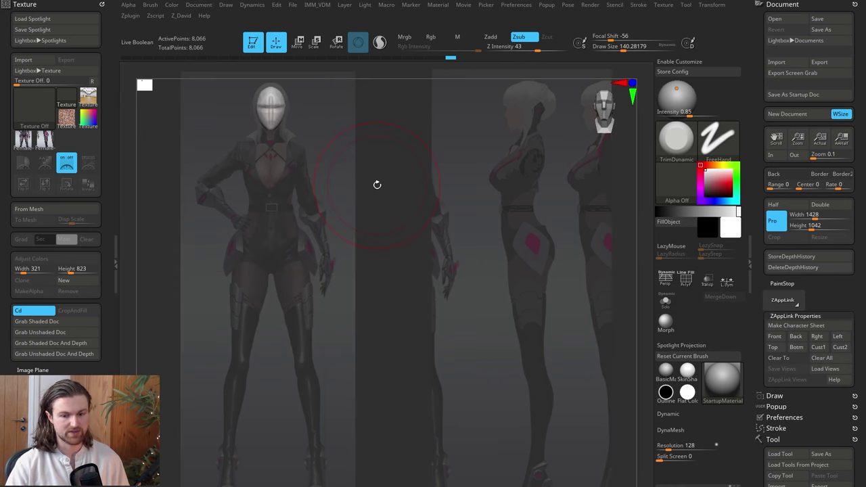
left_click(775, 337)
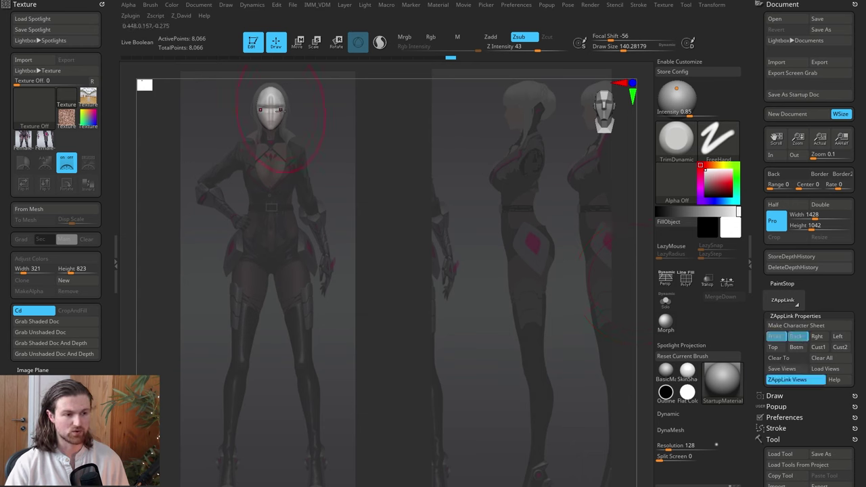
left_click_drag(328, 233, 619, 405, "alt")
left_click(776, 337)
left_click(774, 336)
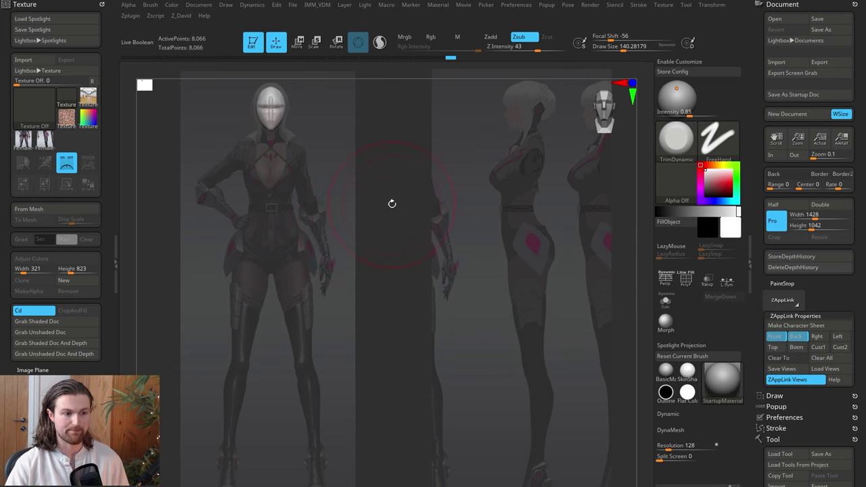
Try stretching the head with the Move brush, checking it against the front reference through the stored front view, and undo the strokes
mouse_move(398, 197)
left_mouse_down("alt")
mouse_move(456, 241)
mouse_move(504, 301)
left_mouse_up("alt")
key("b")
key("m")
key("v")
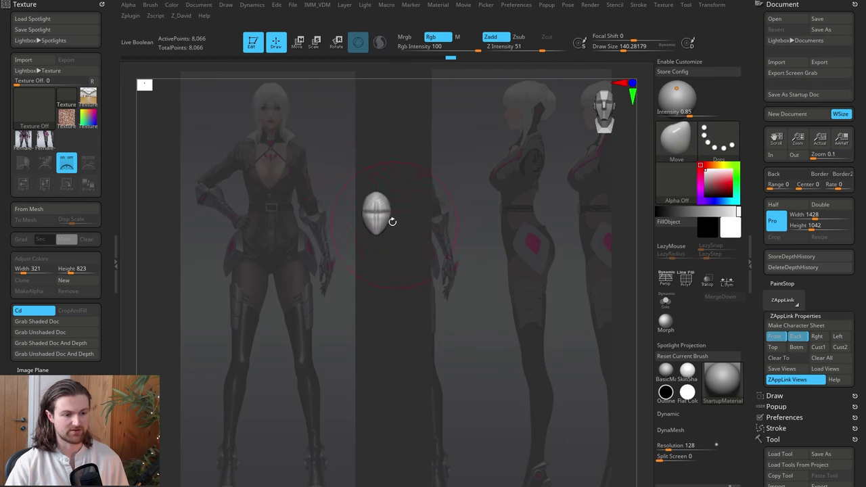
mouse_move(391, 221)
left_mouse_down()
mouse_move(414, 237)
mouse_move(391, 190)
left_mouse_up()
left_click_drag(382, 221, 379, 209)
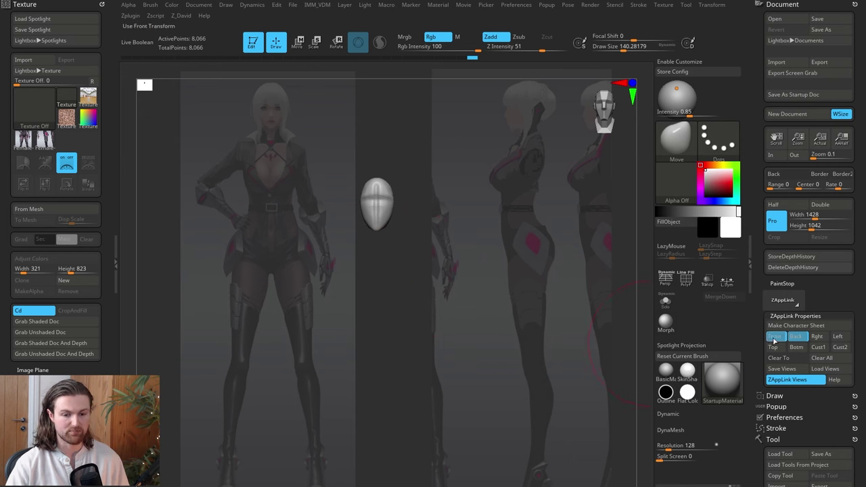
left_click(775, 337)
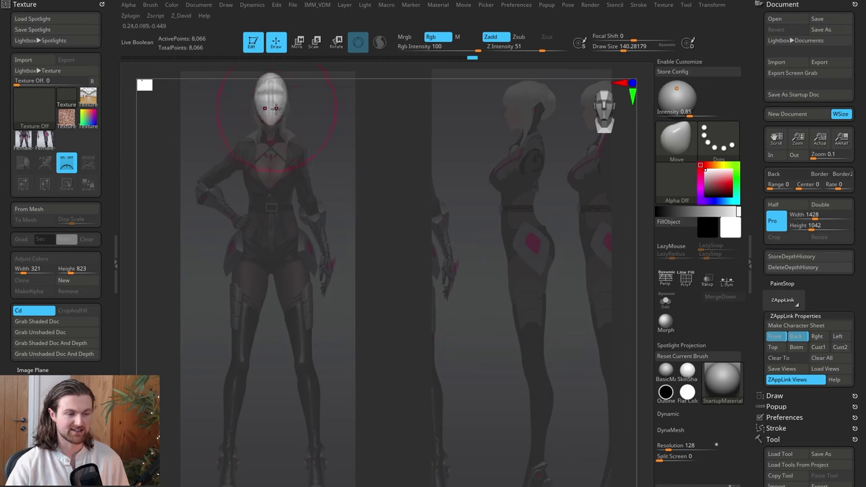
left_click_drag(280, 76, 275, 94)
key("ctrl+z")
key("ctrl+z")
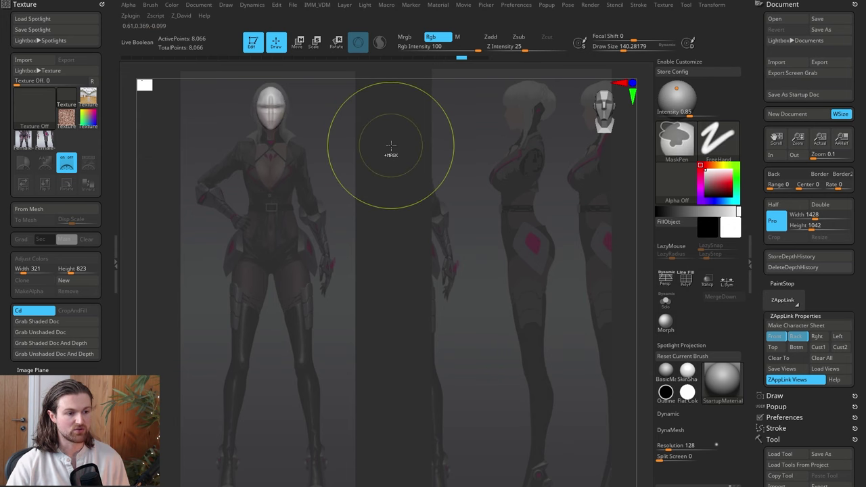
Align the head's profile with the side reference, store it as the left view, and switch between the stored front and left views
left_click(798, 336)
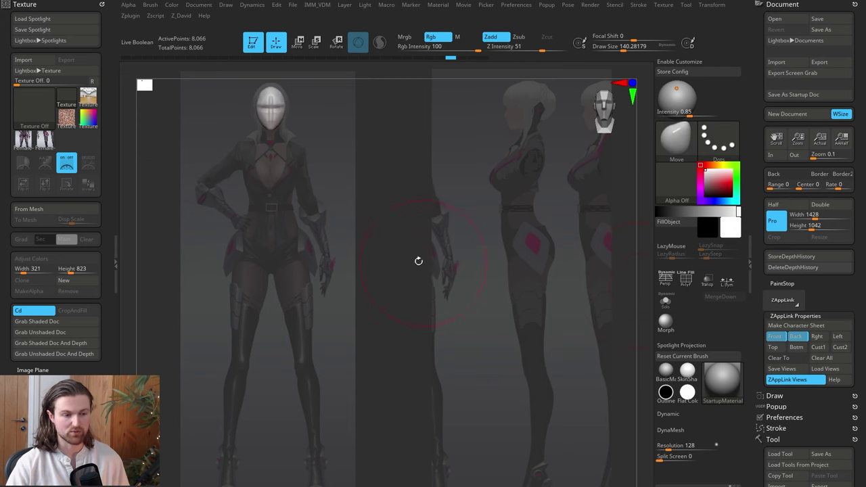
left_click_drag(404, 258, 590, 253)
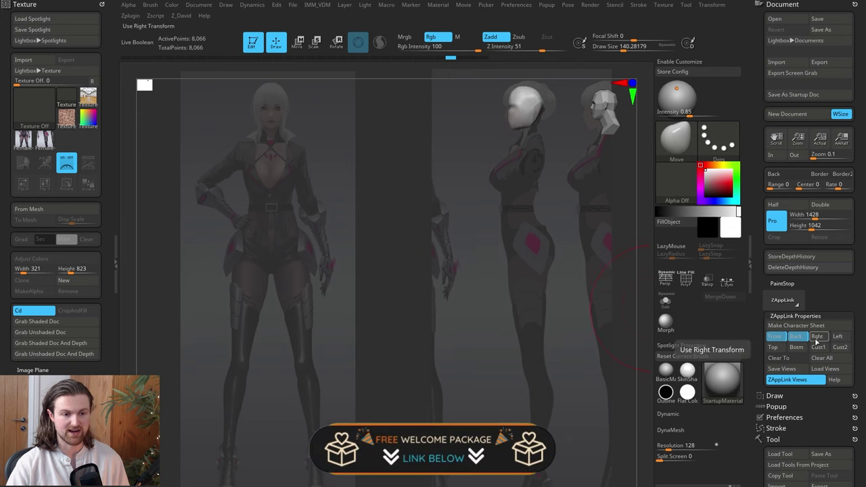
left_click(839, 338)
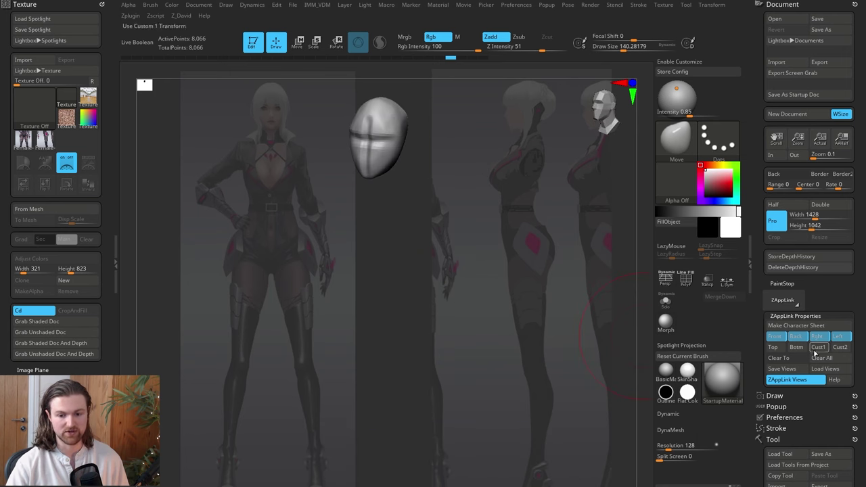
left_click(777, 337)
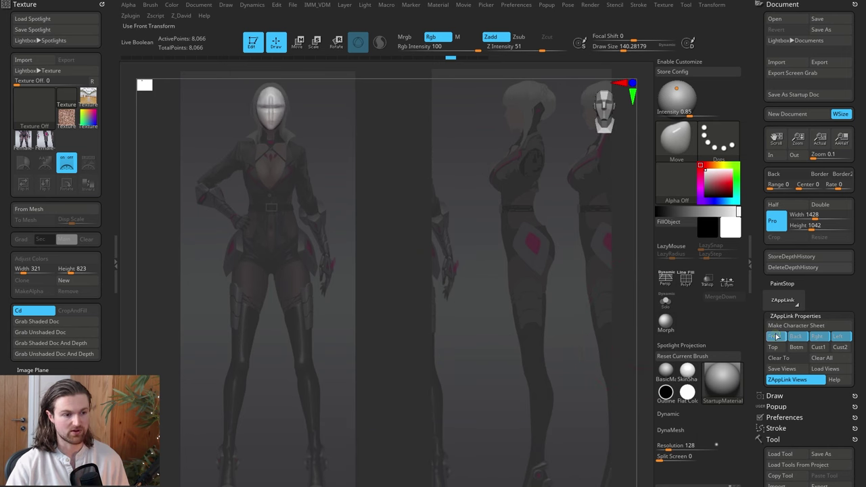
left_click(838, 338)
Smooth away the grooves on the head beside the references and recheck the head against the references using the stored views
left_click_drag(526, 248, 415, 325, "alt")
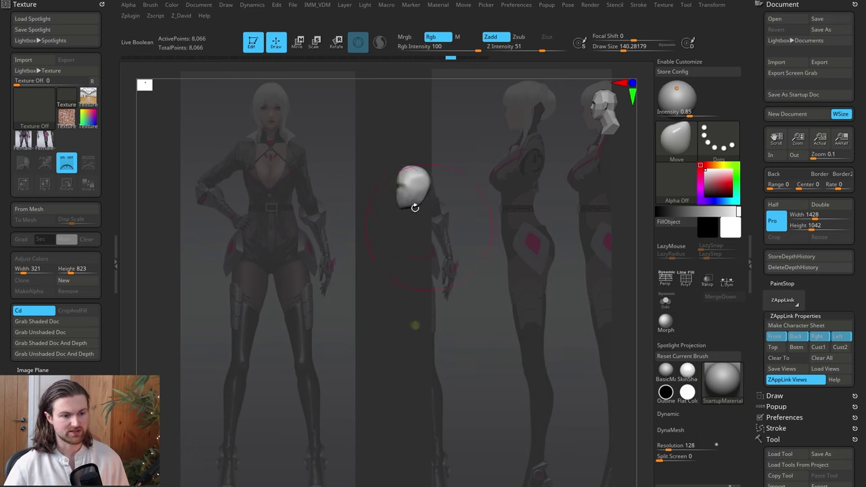
mouse_move(435, 265)
left_mouse_down("alt")
mouse_move(445, 310)
mouse_move(462, 306)
left_mouse_up("alt")
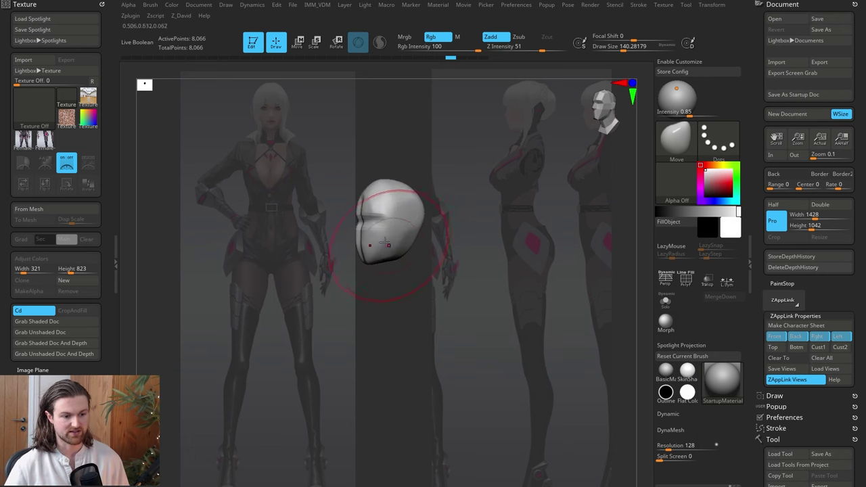
left_click_drag(391, 273, 406, 298, "alt")
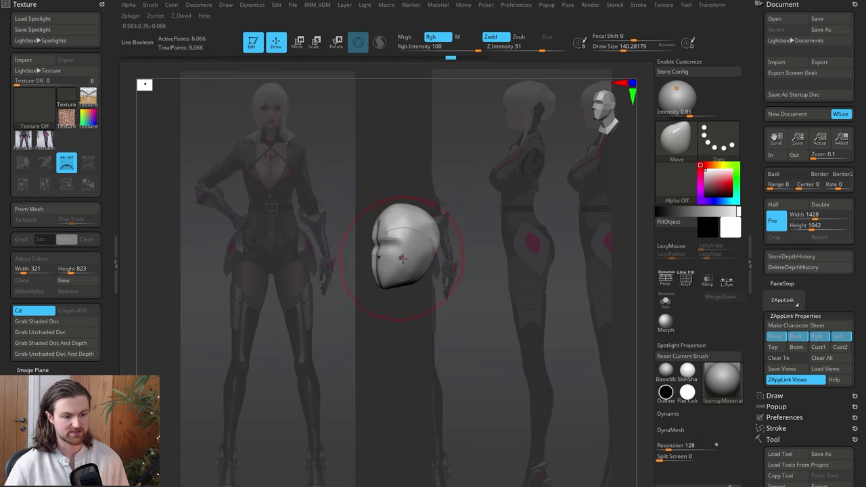
mouse_move(400, 253)
left_mouse_down("shift")
mouse_move(429, 201)
mouse_move(402, 230)
mouse_move(408, 237)
left_mouse_up("shift")
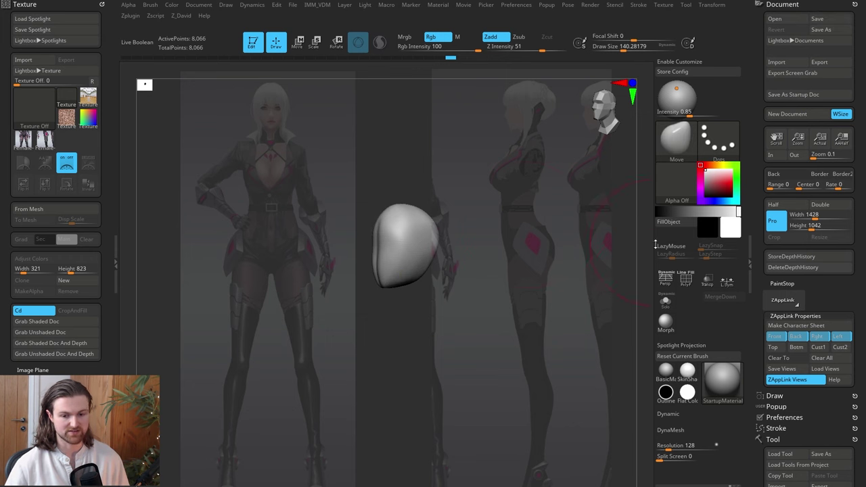
left_click(839, 343)
left_click(821, 348)
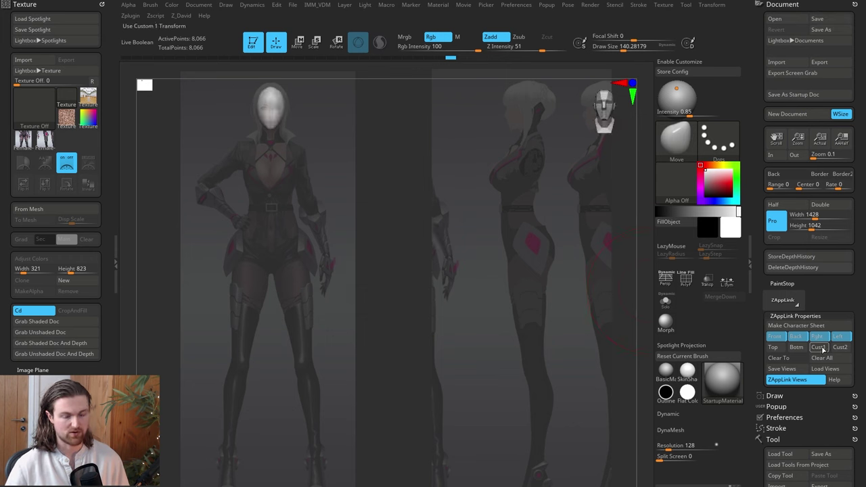
Hide the Spotlight references to inspect the head from several angles, and show the references again
mouse_move(629, 344)
left_mouse_down()
mouse_move(567, 322)
mouse_move(521, 323)
mouse_move(497, 297)
left_mouse_up()
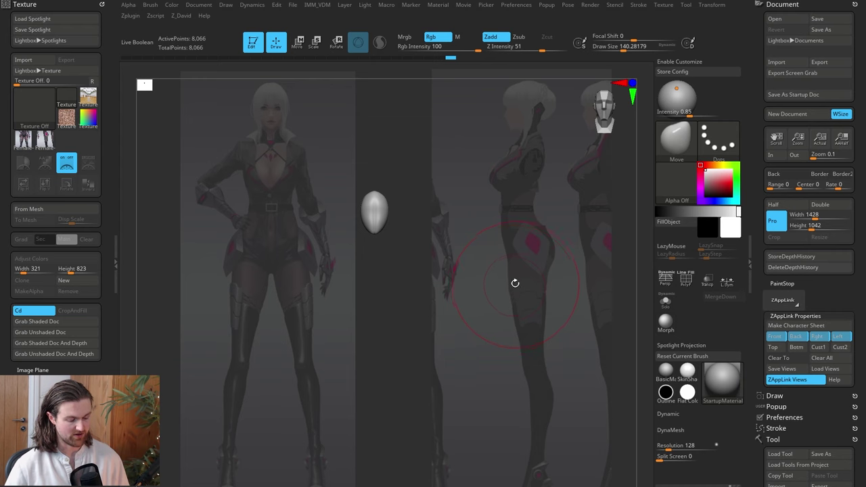
key("shift+z")
left_click_drag(383, 286, 462, 373, "alt")
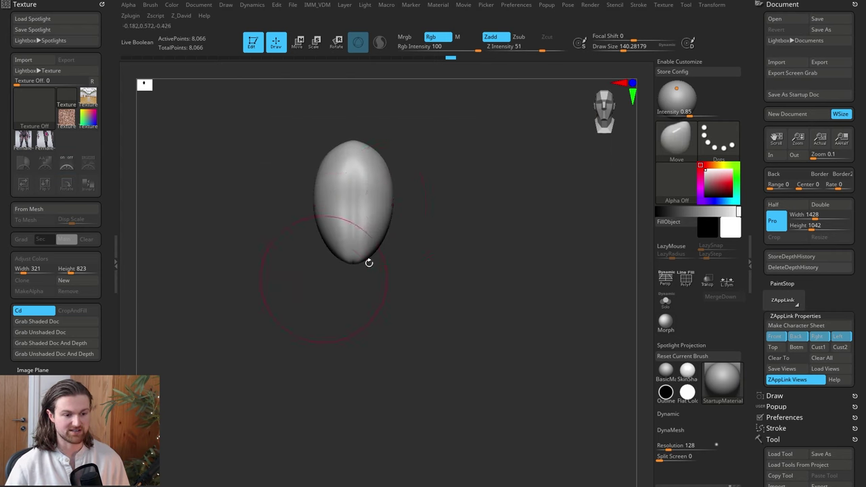
mouse_move(406, 222)
left_mouse_down()
mouse_move(470, 275)
mouse_move(492, 170)
left_mouse_up()
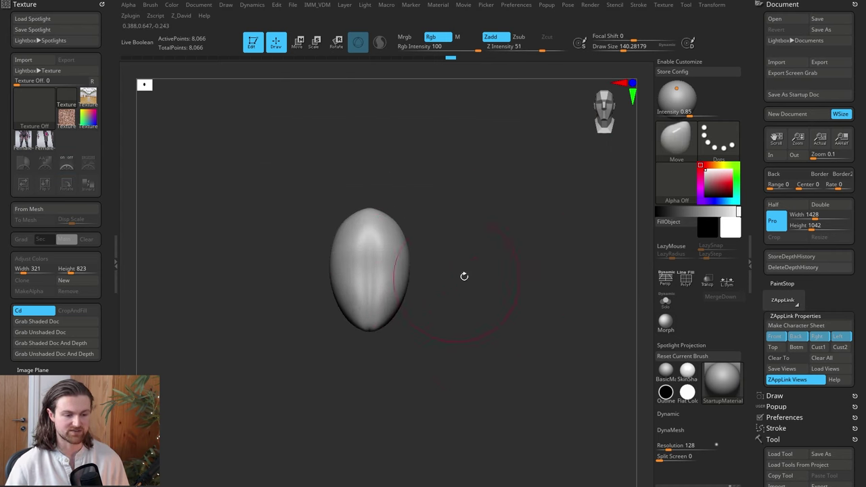
left_click_drag(464, 276, 527, 339)
key("shift+z")
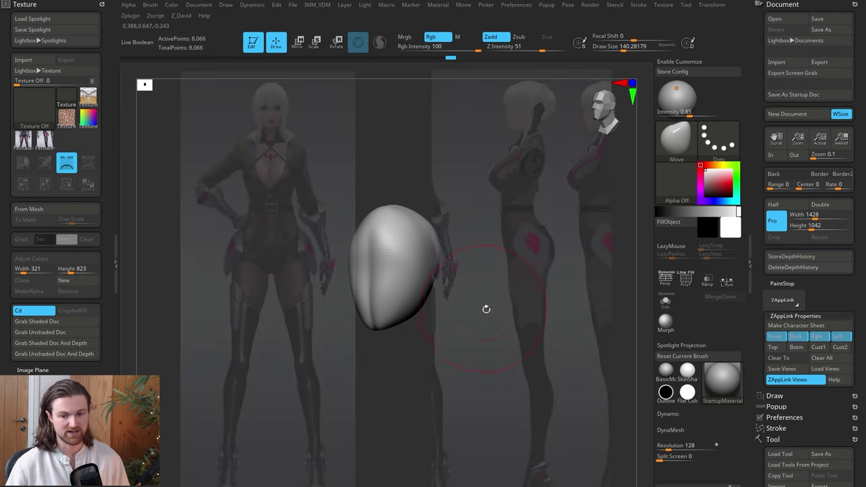
left_click_drag(536, 270, 500, 210)
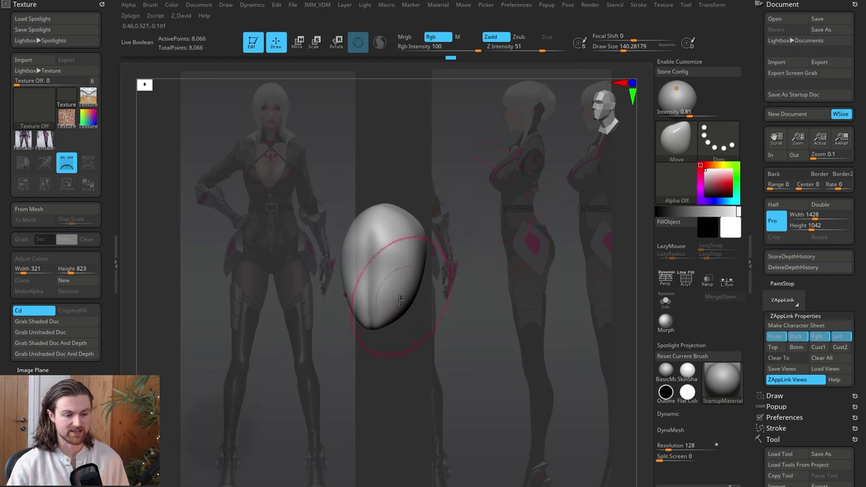
left_click_drag(474, 324, 524, 362)
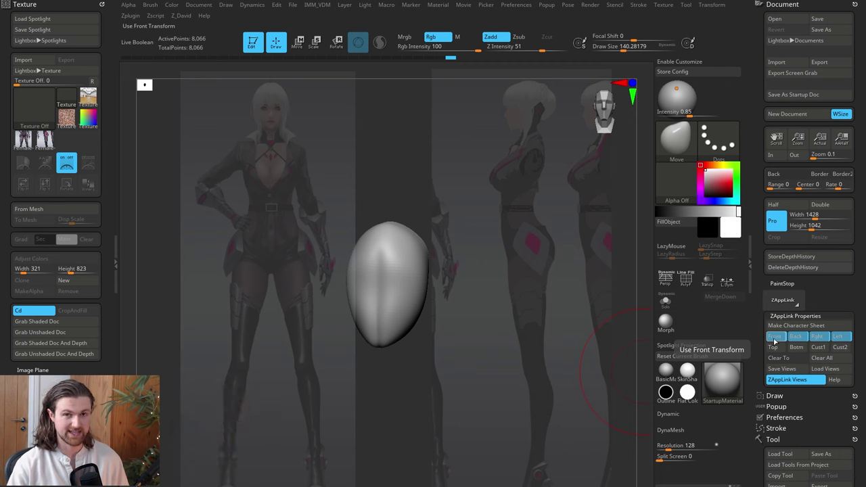
key("ctrl")
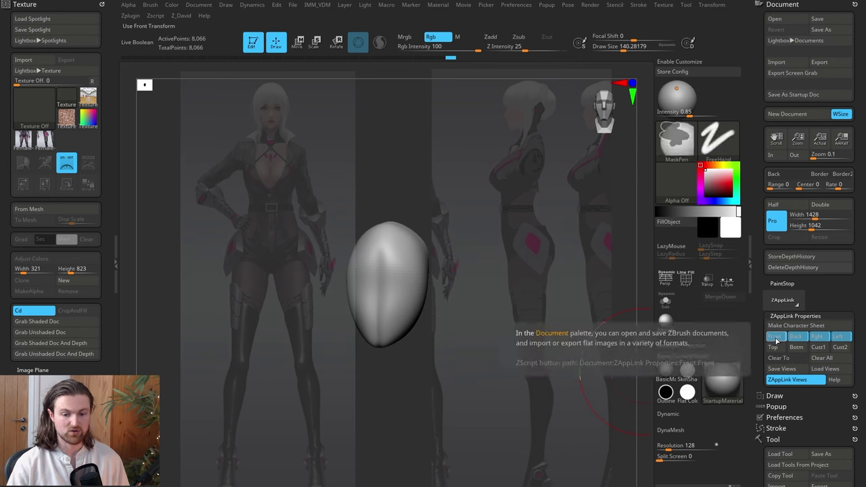
left_click(777, 338, "ctrl+alt")
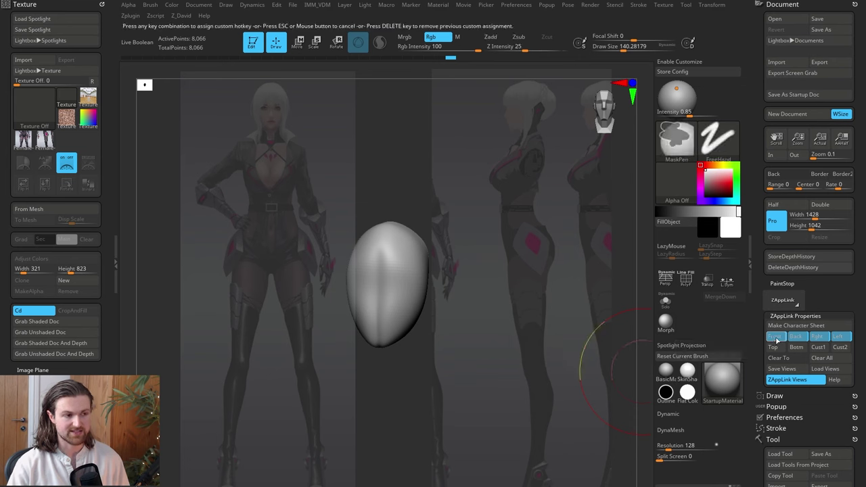
key("Escape")
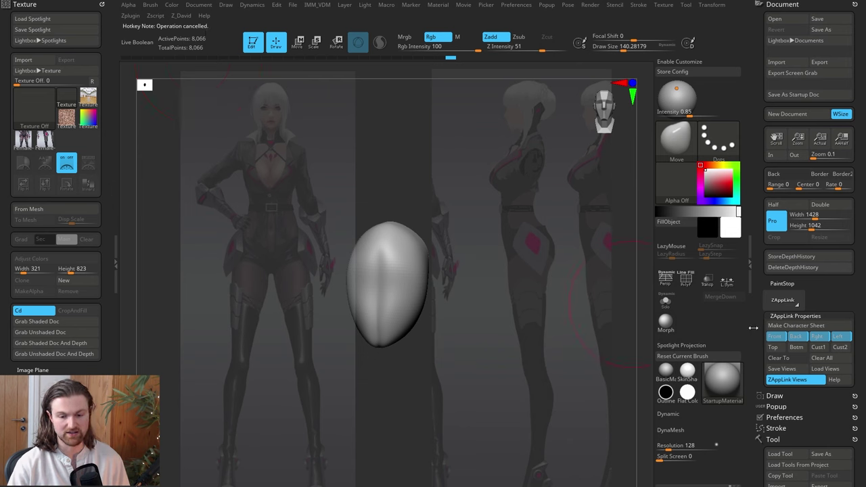
Assign the custom hotkey 1 to the stored front view, accepting its reassignment from the existing command
left_click(774, 337, "ctrl+alt")
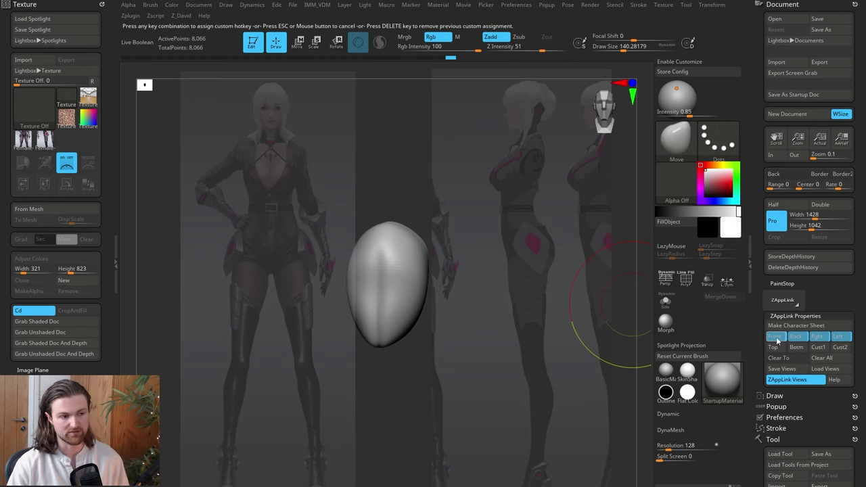
key("1")
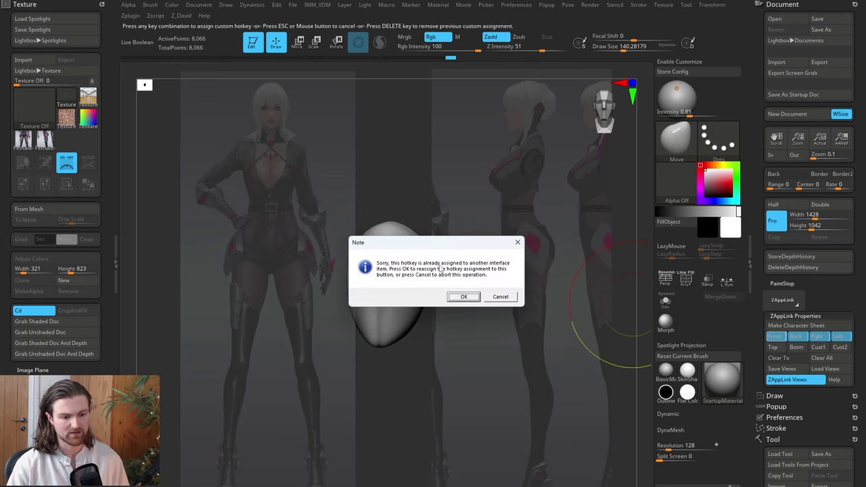
left_click(464, 297)
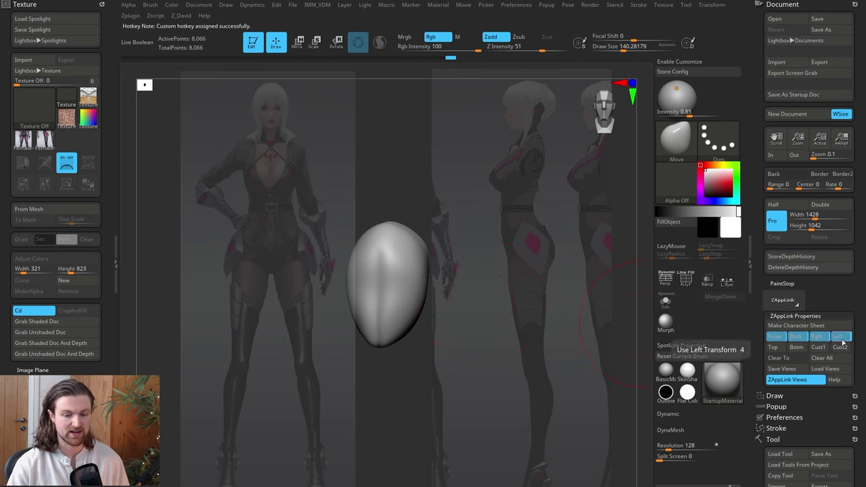
key("ctrl")
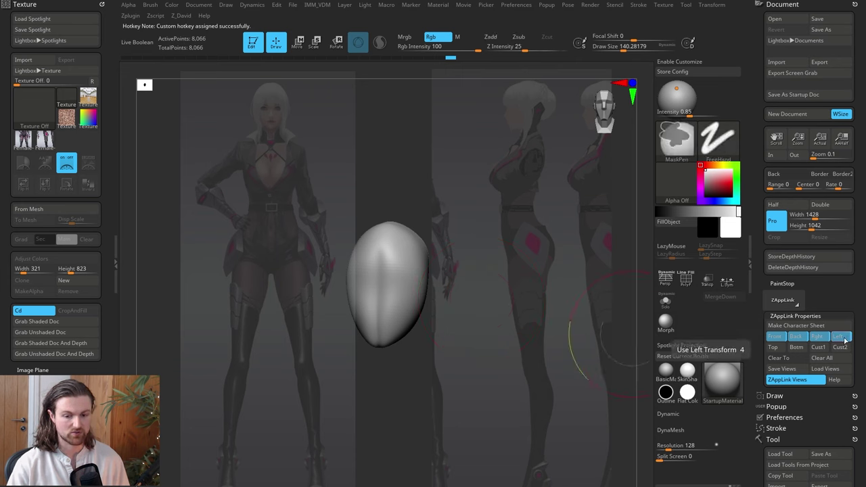
left_click(843, 340, "ctrl+alt")
key("Escape")
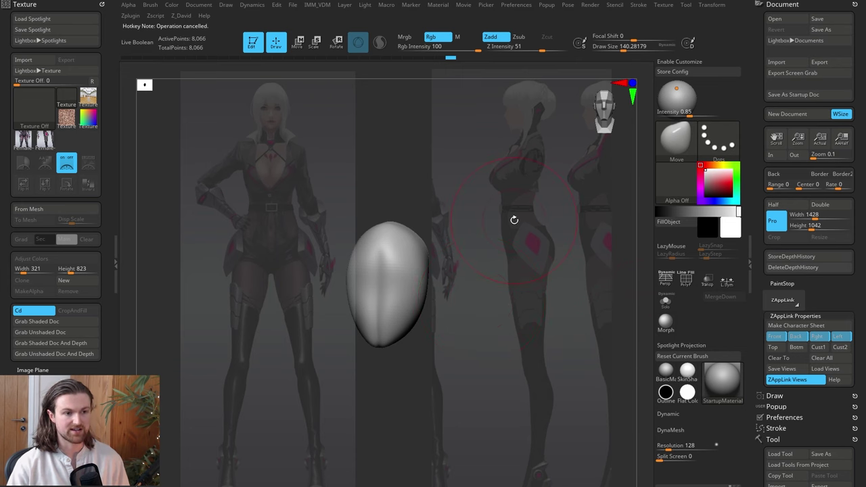
Give the stored left view its own hotkey and test both hotkeys by switching repeatedly between the front and left views
left_click(837, 339, "ctrl+alt")
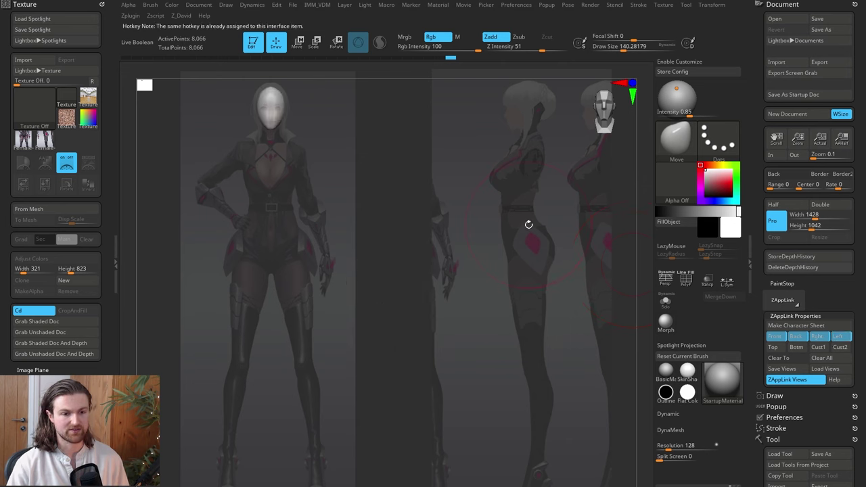
key("2")
key("1")
key("2")
key("1")
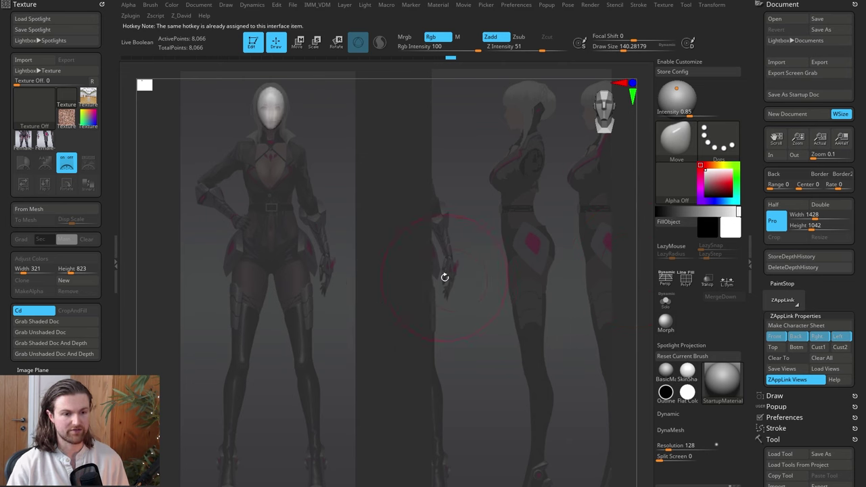
key("2")
key("1")
key("2")
key("1")
key("2")
key("1")
key("2")
key("1")
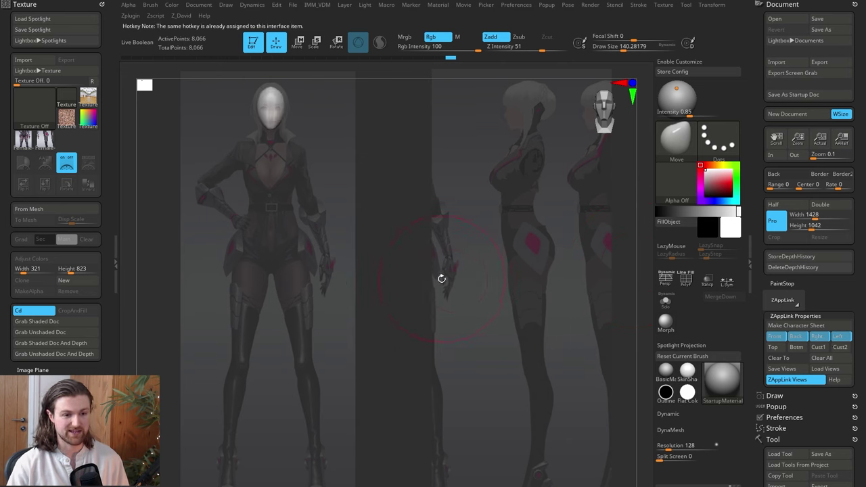
key("2")
key("1")
key("2")
key("1")
Rough in the eye area on the head with sculpting strokes, reducing the draw size to about 67
mouse_move(441, 279)
left_mouse_down("alt")
mouse_move(464, 328)
mouse_move(508, 350)
left_mouse_up("alt")
key("space")
key("b")
key("d")
key("s")
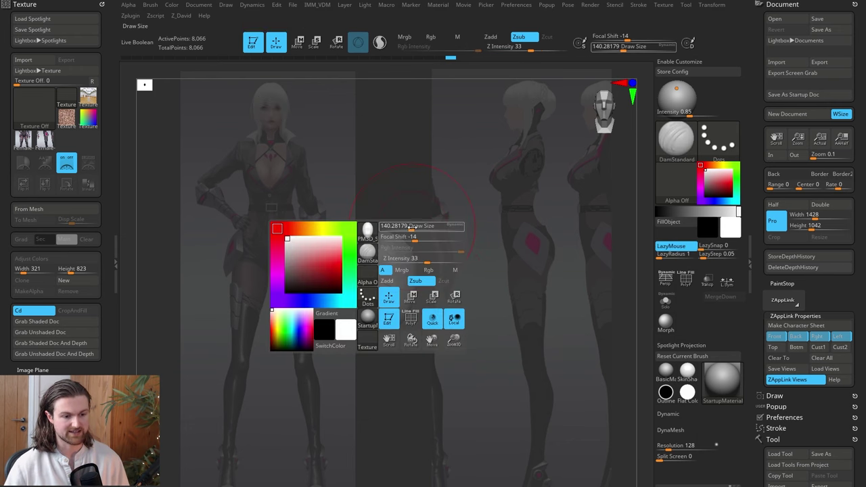
left_click_drag(411, 226, 401, 228)
key("b")
key("c")
key("t")
mouse_move(391, 273)
left_mouse_down()
mouse_move(405, 274)
mouse_move(397, 276)
left_mouse_up()
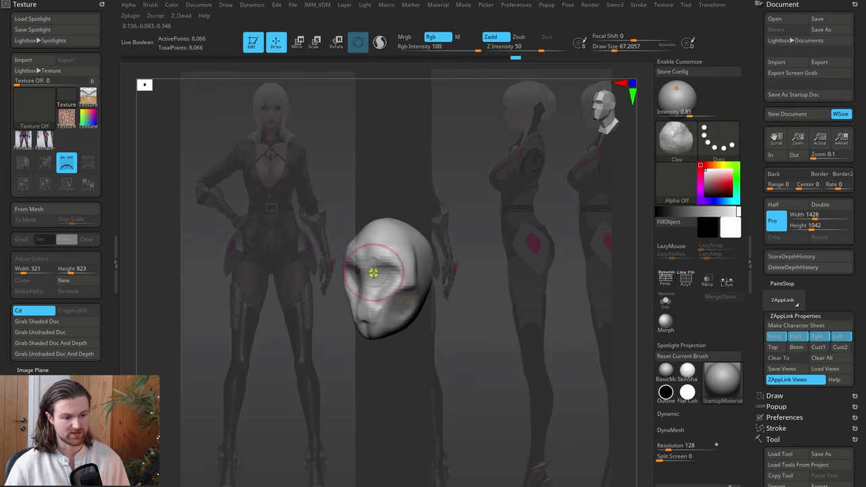
Build up the face and jaw with the ClayTubes brush and smooth the sculpted area
mouse_move(373, 273)
left_mouse_down()
mouse_move(389, 253)
mouse_move(429, 269)
left_mouse_up()
left_click_drag(389, 245, 389, 259, "shift")
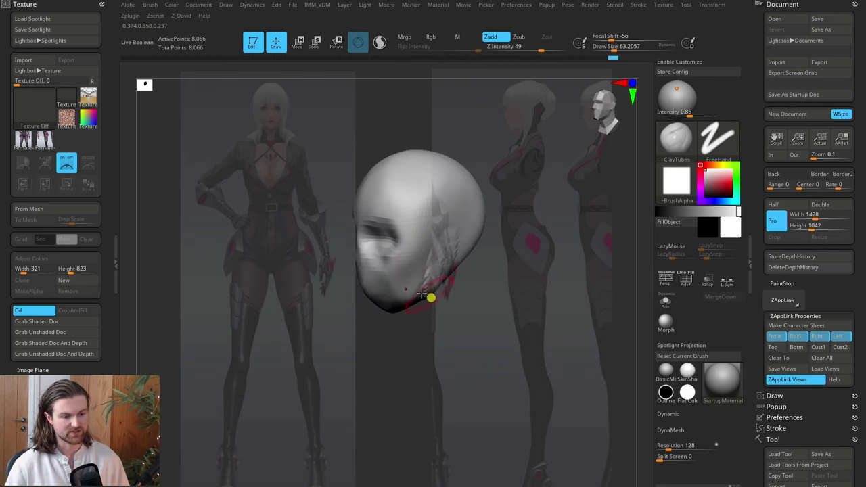
mouse_move(431, 296)
left_mouse_down()
mouse_move(402, 383)
mouse_move(423, 287)
mouse_move(454, 257)
left_mouse_up()
Recall the stored front view and adjust the head's outline to the reference with the Move brush at a draw size of about 47
key("bracketright")
key("bracketright")
key("bracketright")
key("bracketright")
key("bracketright")
key("bracketright")
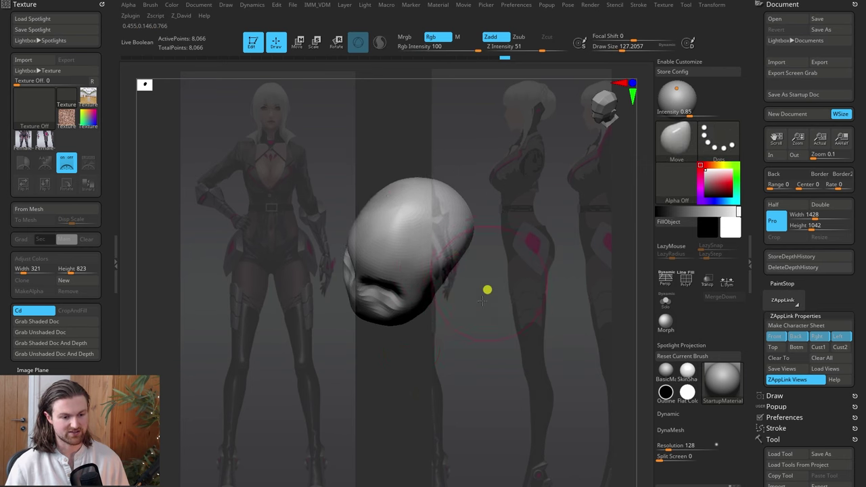
left_click_drag(482, 301, 469, 218)
key("bracketright")
key("1")
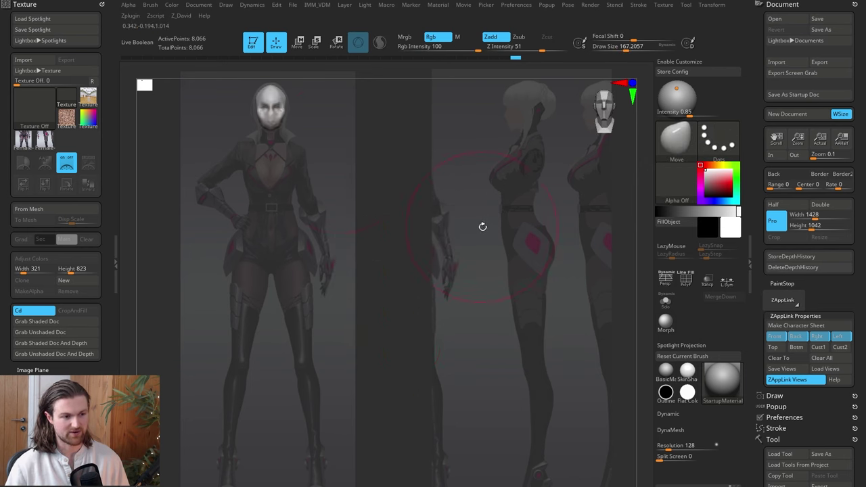
key("[")
key("[")
key("[")
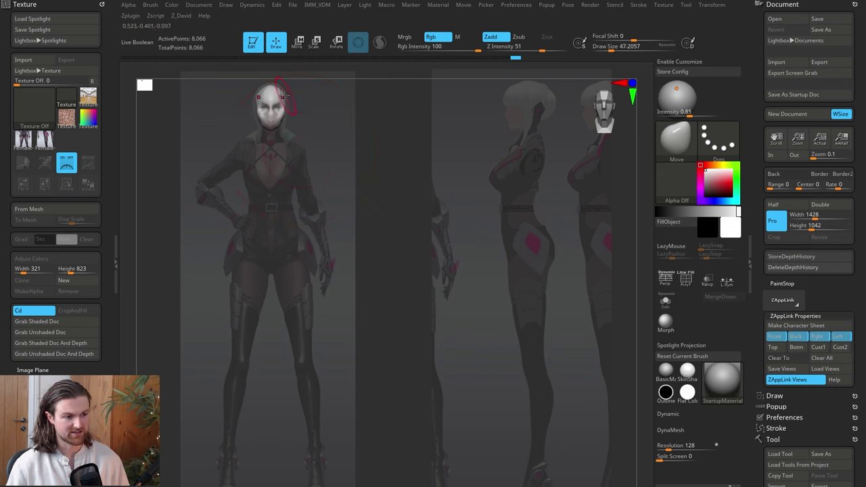
Build up the lower face with the ClayTubes brush at a draw size of about 43 and smooth it
mouse_move(488, 315)
left_mouse_down("alt")
mouse_move(487, 363)
mouse_move(454, 357)
left_mouse_up("alt")
key("b")
key("c")
key("t")
mouse_move(350, 251)
left_mouse_down("shift")
mouse_move(341, 228)
mouse_move(333, 249)
left_mouse_up("shift")
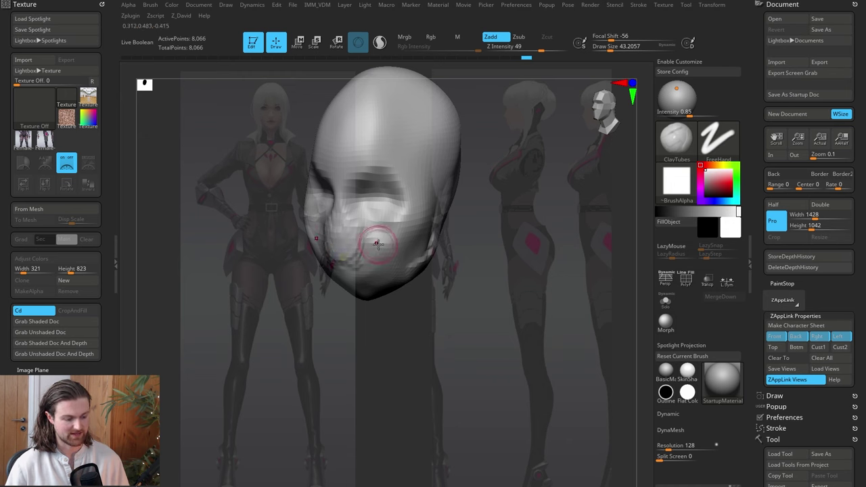
Fit the face profile and chin to the side and front references with the Move brush at draw size about 35, using the stored views
key("2")
key("b")
key("m")
key("v")
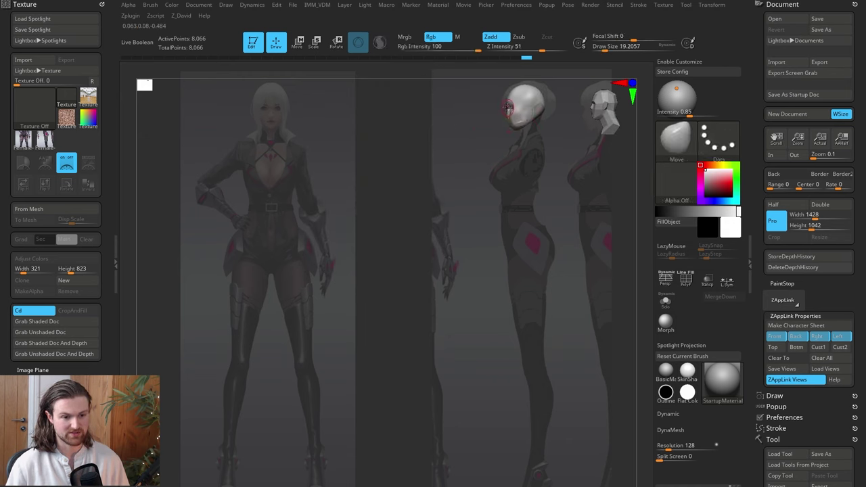
key("bracketright")
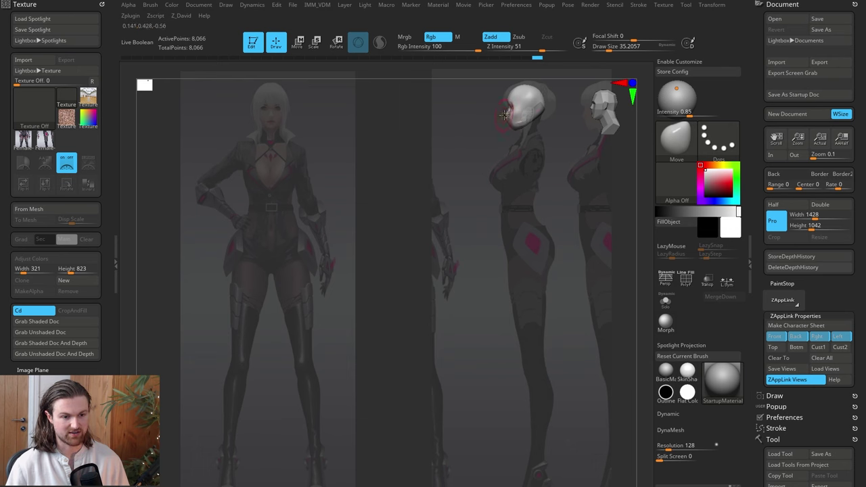
left_click_drag(402, 286, 488, 360)
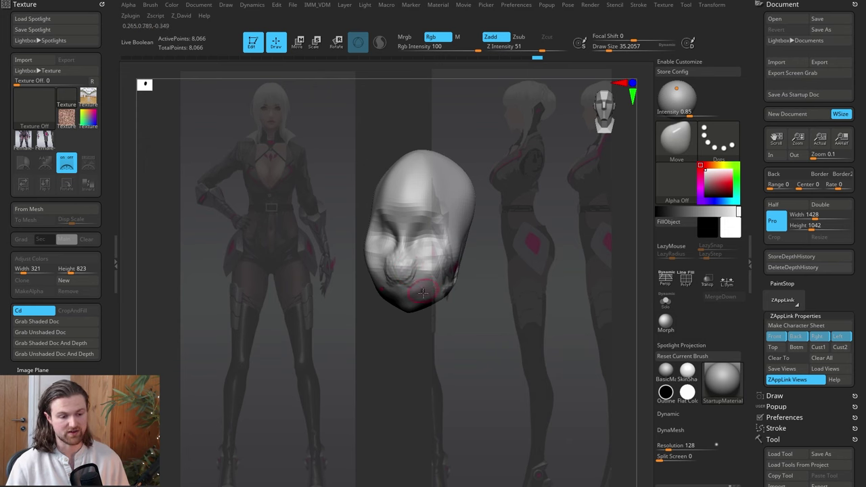
left_click_drag(420, 368, 273, 126)
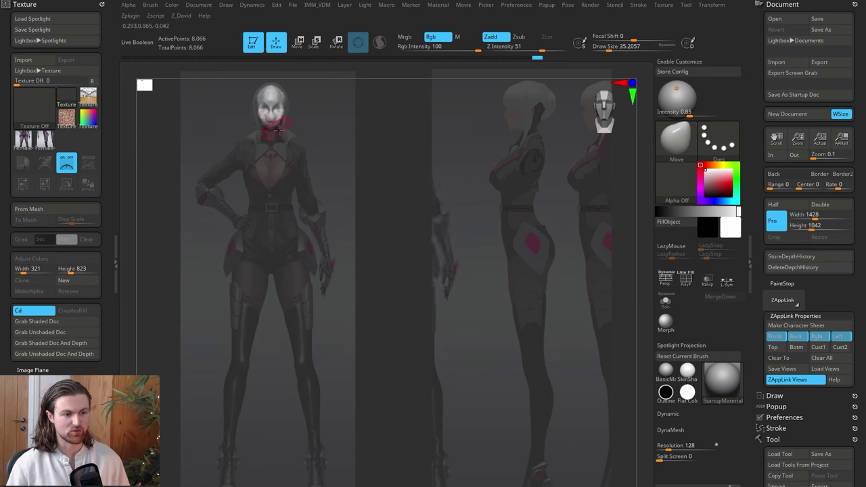
Duplicate the head subtool and move the copy down to the torso of the front reference
scroll(770, 316, "down", 6)
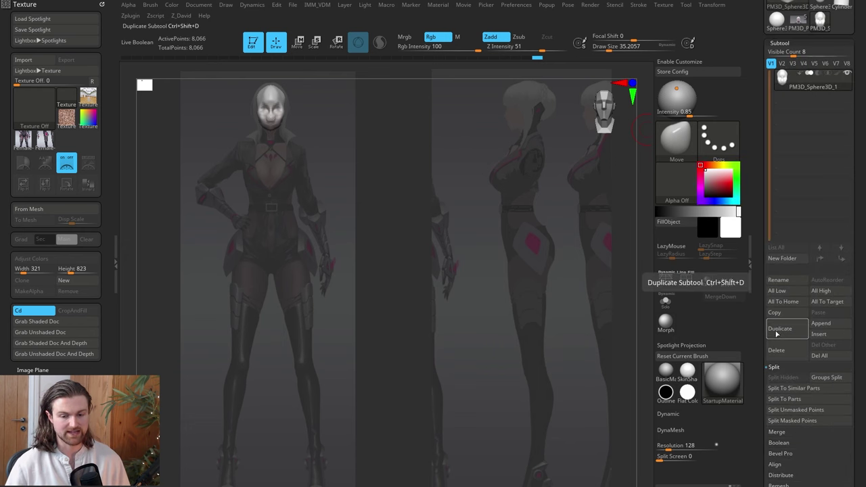
left_click(779, 328)
key("w")
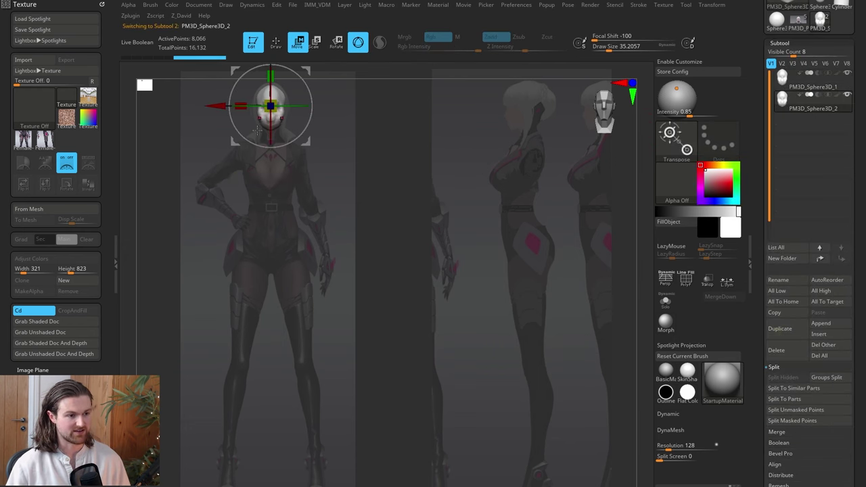
left_click_drag(308, 71, 311, 182)
left_click_drag(311, 253, 307, 248)
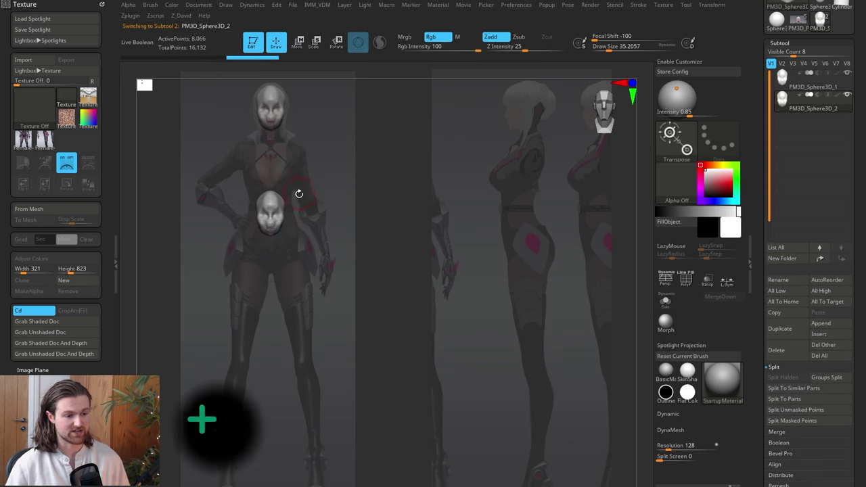
Scale the duplicate up by a factor of about 1.6 and sculpt it into a rough torso over the front reference
key("e")
left_click_drag(280, 203, 288, 203)
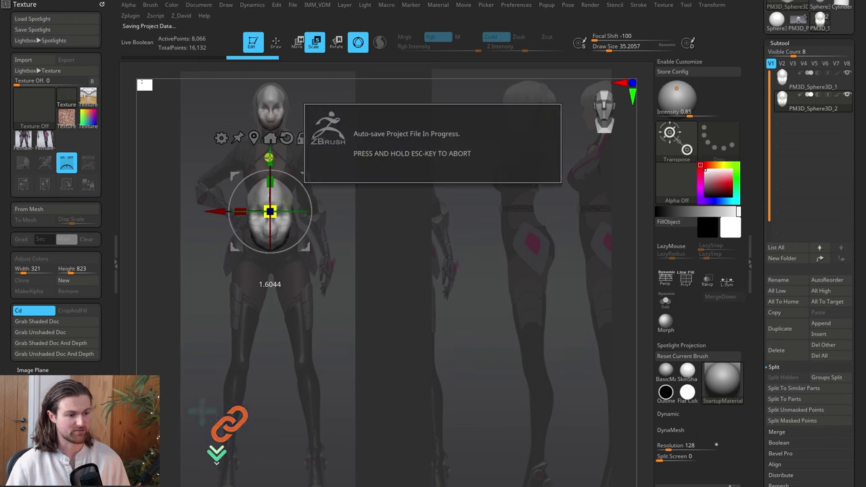
key("q")
mouse_move(291, 169)
left_mouse_down()
mouse_move(295, 150)
mouse_move(247, 174)
mouse_move(252, 178)
left_mouse_up()
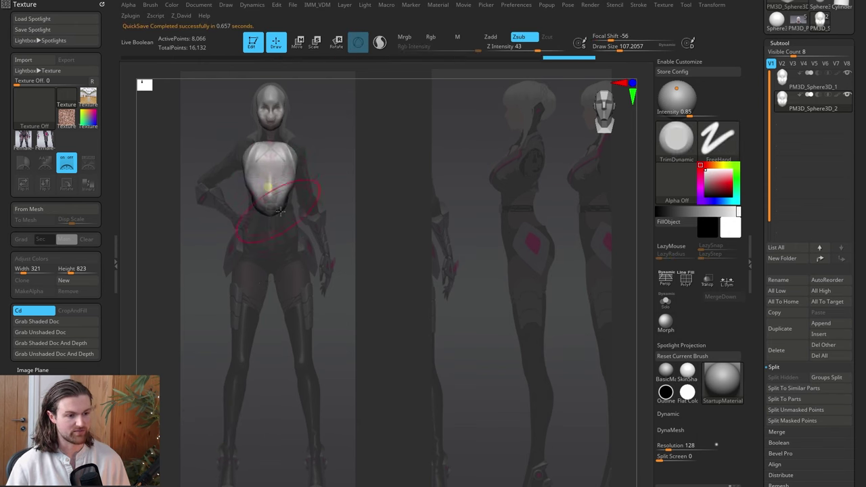
Shape the torso to the side and front references with the Move brush at draw size about 123, using the stored views
key("ctrl+2")
mouse_move(555, 183)
left_mouse_down()
mouse_move(495, 217)
mouse_move(502, 203)
left_mouse_up()
mouse_move(530, 143)
left_mouse_down()
mouse_move(532, 155)
mouse_move(535, 147)
left_mouse_up()
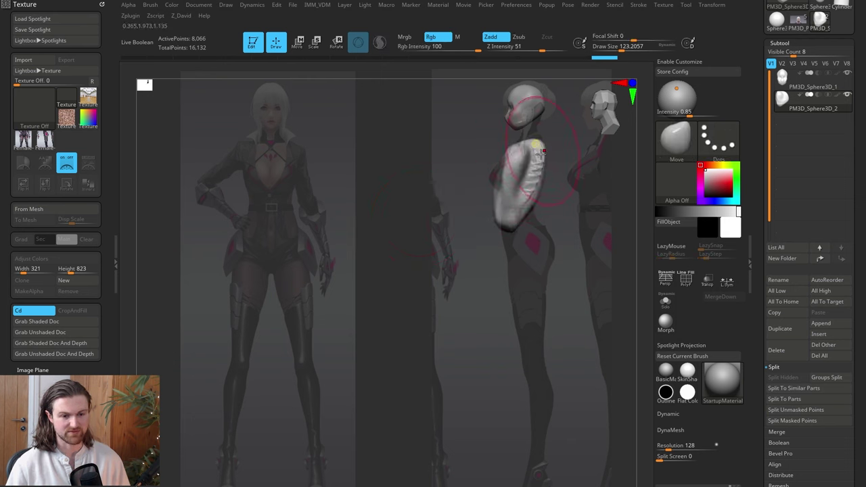
left_click_drag(532, 202, 510, 230)
key("ctrl+1")
left_click_drag(284, 213, 296, 148)
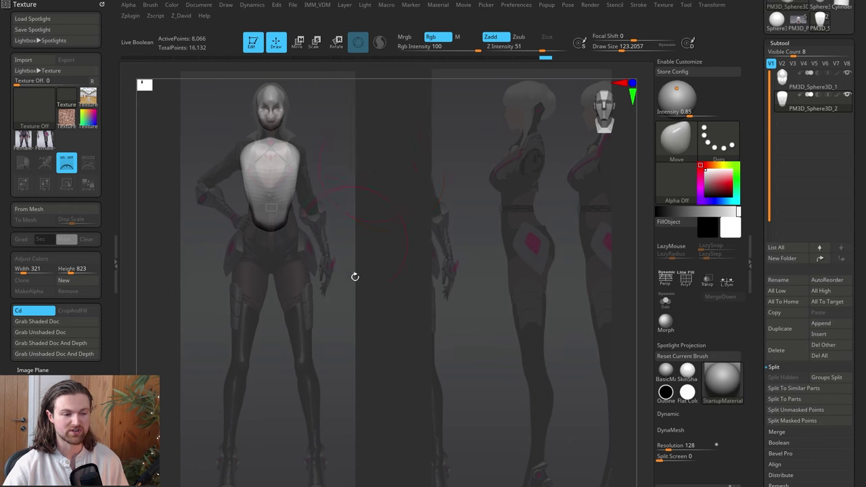
mouse_move(408, 233)
left_mouse_down()
mouse_move(450, 264)
mouse_move(455, 293)
left_mouse_up()
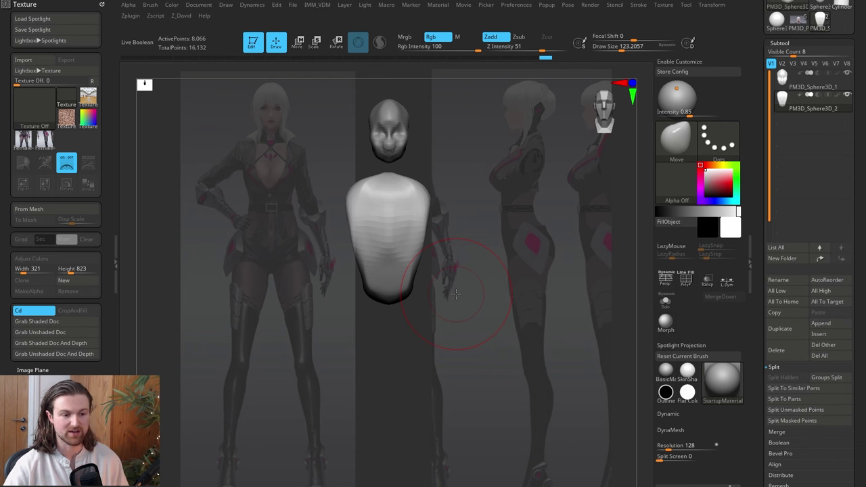
left_click_drag(457, 293, 507, 302)
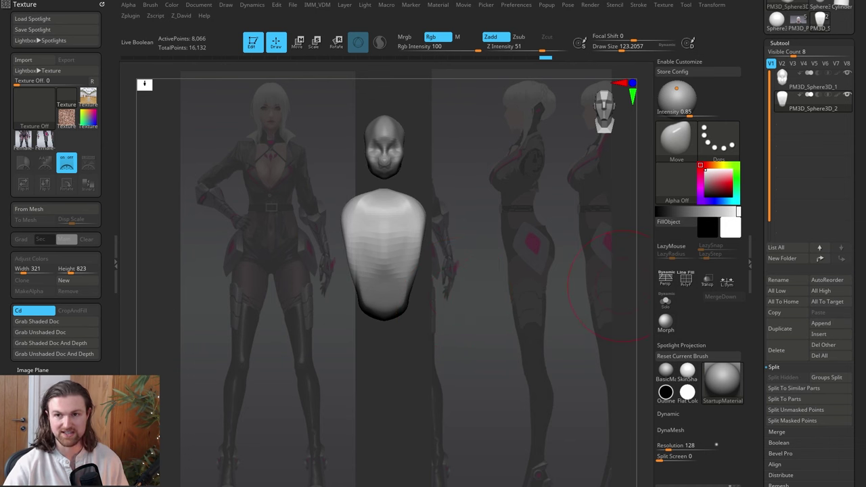
Bring up Discord, browse the 3D Mutiny server's channel list, and return to ZBrush
left_click_drag(865, 45, 313, 105)
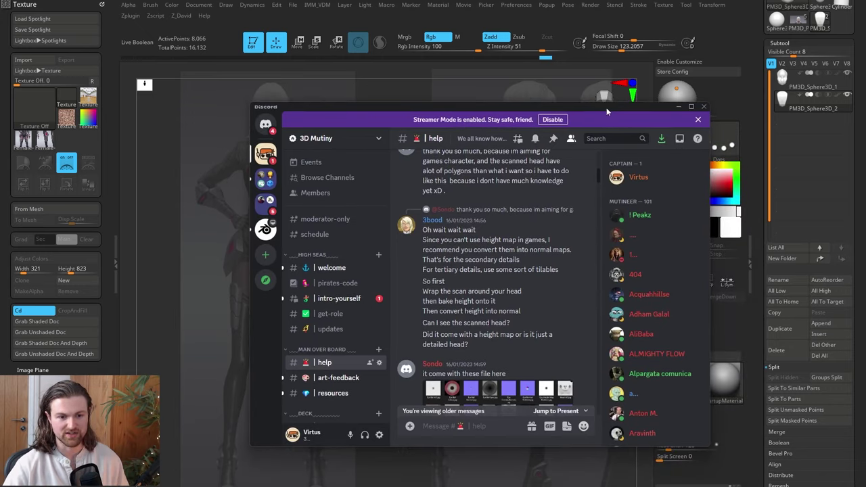
left_click_drag(607, 111, 371, 86)
scroll(284, 325, "down", 3)
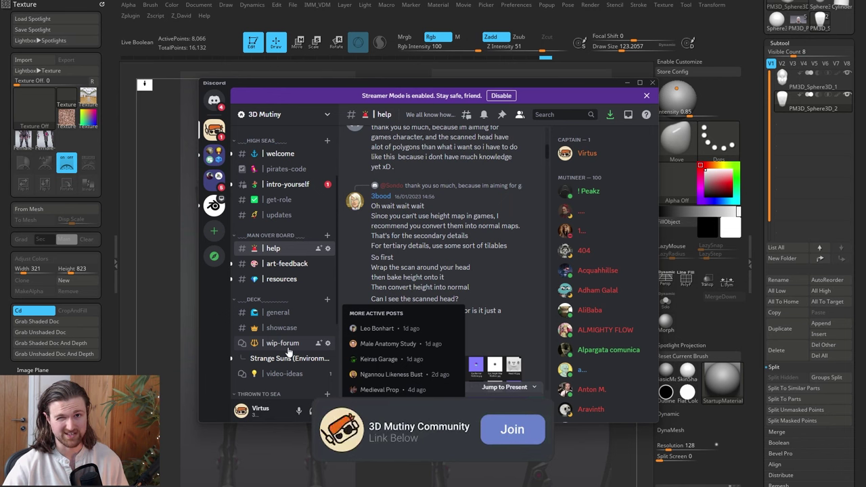
scroll(286, 352, "up", 2)
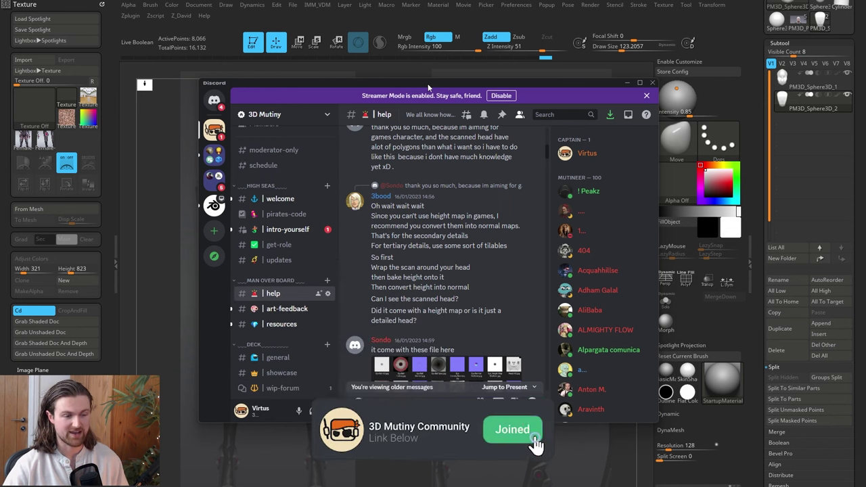
left_click_drag(427, 84, 865, 108)
left_click(622, 287)
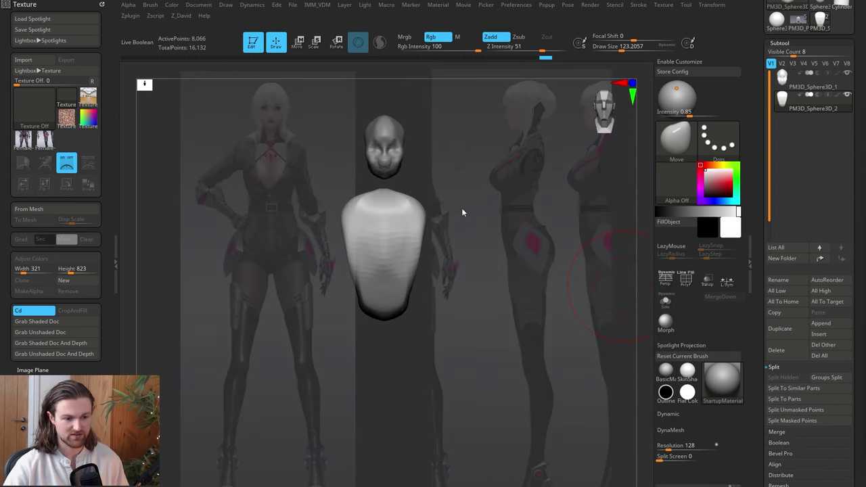
Examine the SpotLight file commands for saving and loading the reference setup
left_click_drag(515, 208, 520, 185)
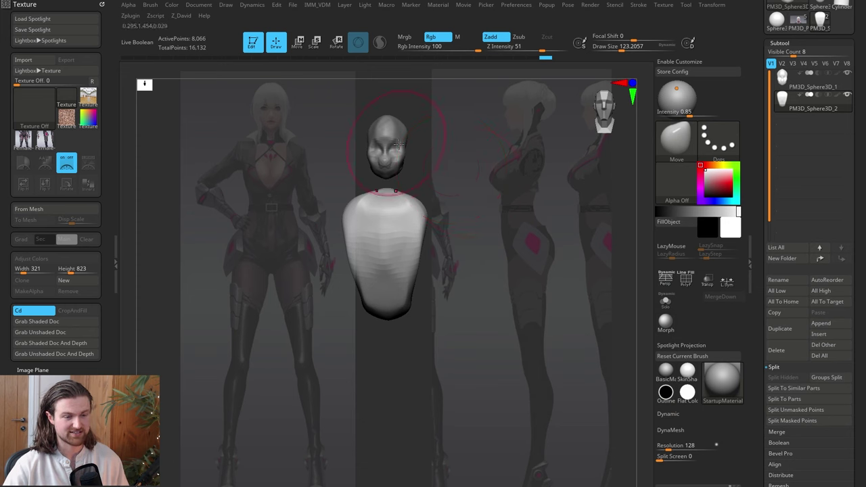
left_click(293, 6)
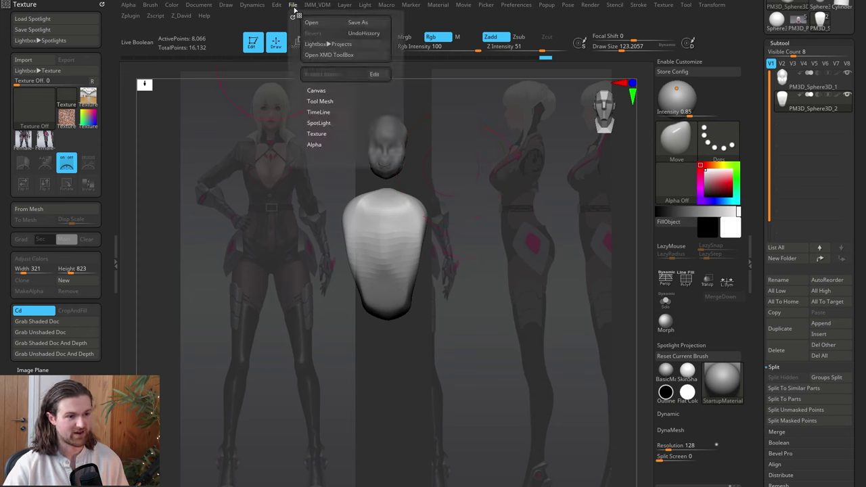
left_click(320, 123)
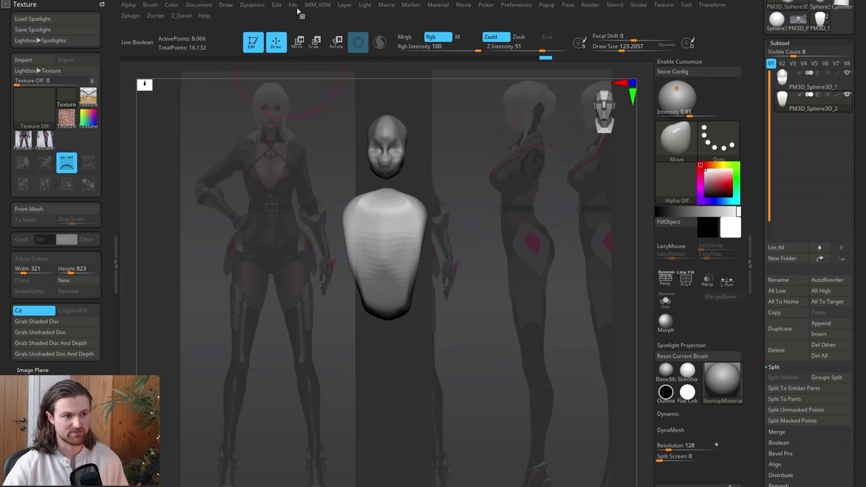
left_click(294, 5)
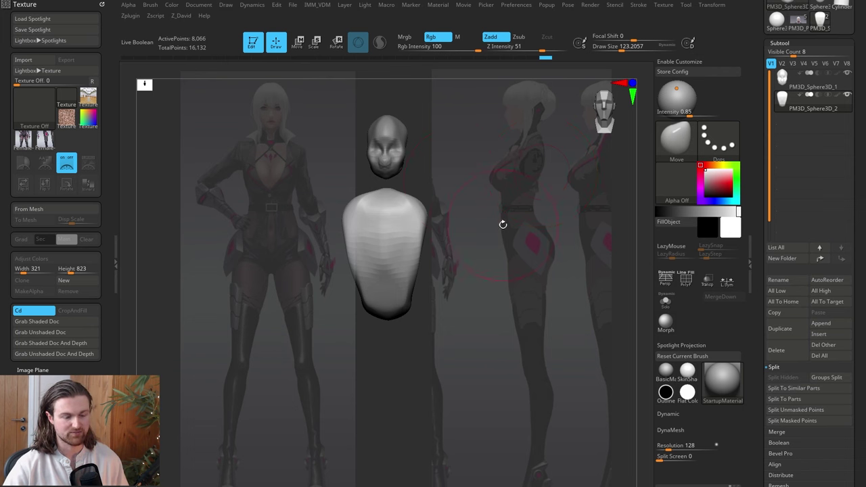
Recall the stored front and left views to check the head and torso against the references
left_click_drag(508, 261, 470, 308)
key("Left")
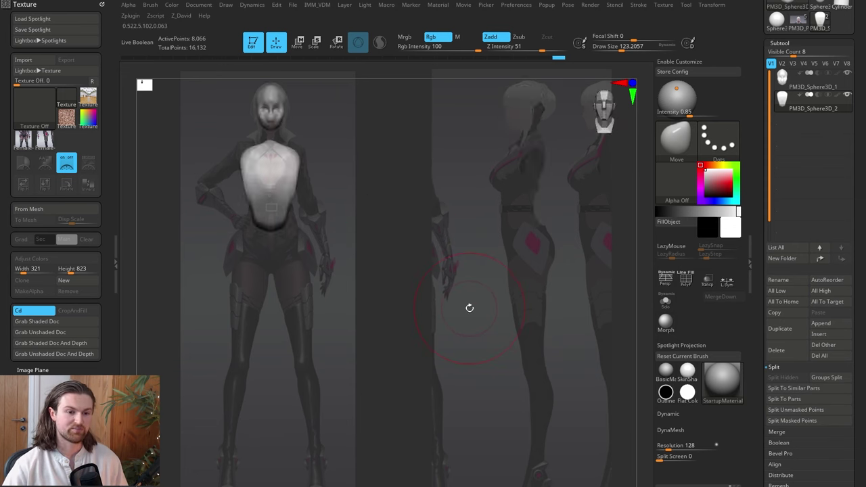
key("Right")
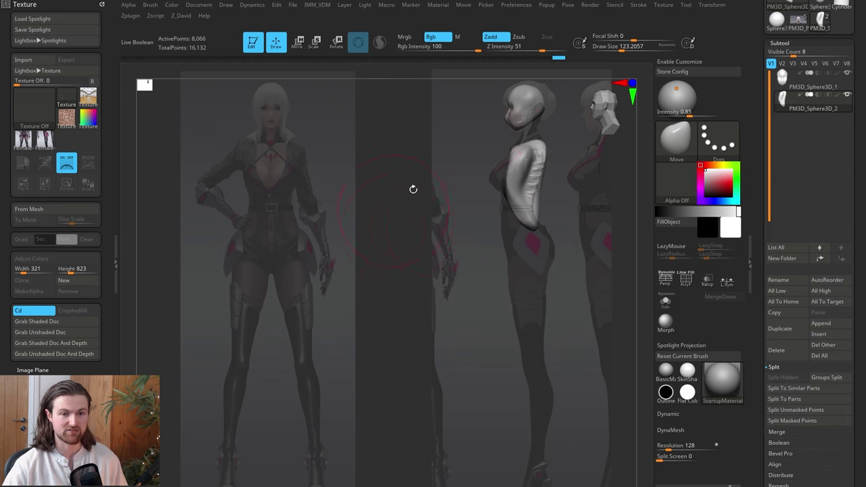
left_click_drag(443, 227, 472, 228, "shift")
Open the Texture palette and dock it back in the side tray
left_click_drag(859, 291, 863, 225)
scroll(860, 223, "down", 2)
scroll(856, 197, "up", 10)
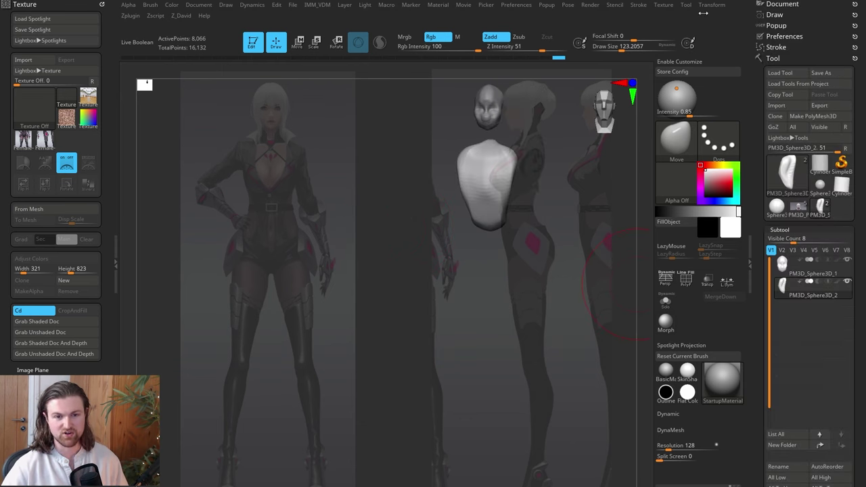
left_click(664, 5)
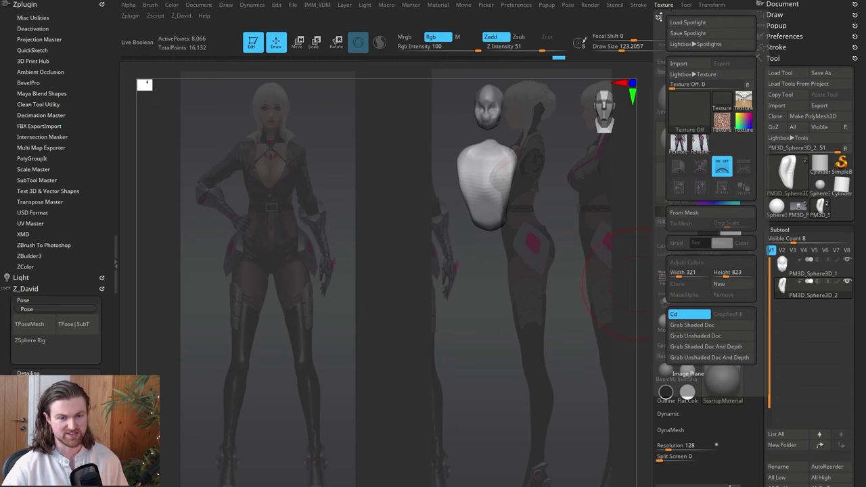
left_click(658, 16)
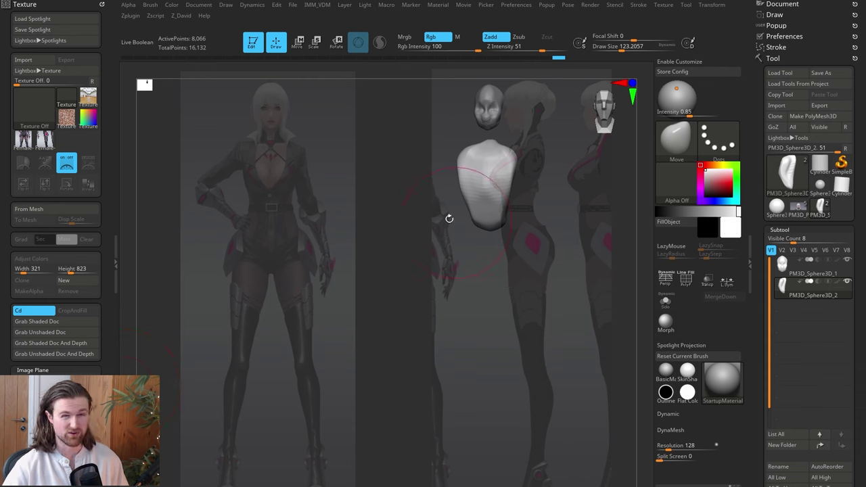
Move the model aside, switch to Photoshop to enlarge the square character portrait, and return to ZBrush
left_click_drag(551, 170, 530, 257, "alt")
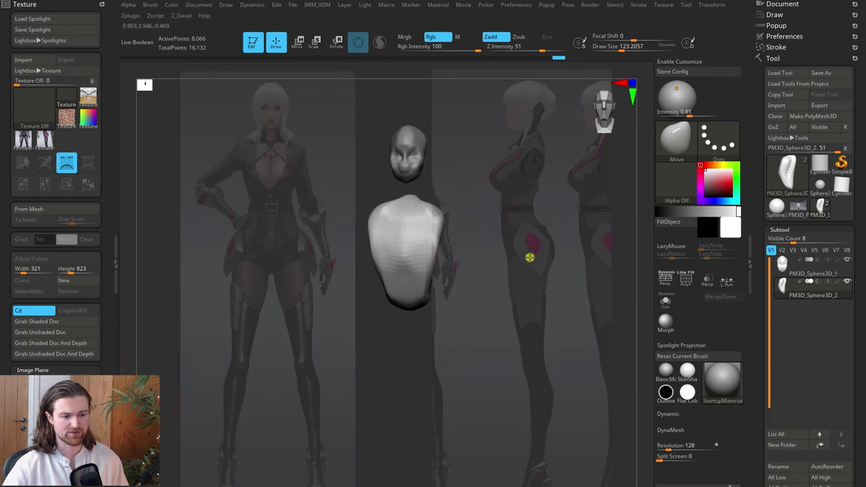
key("super")
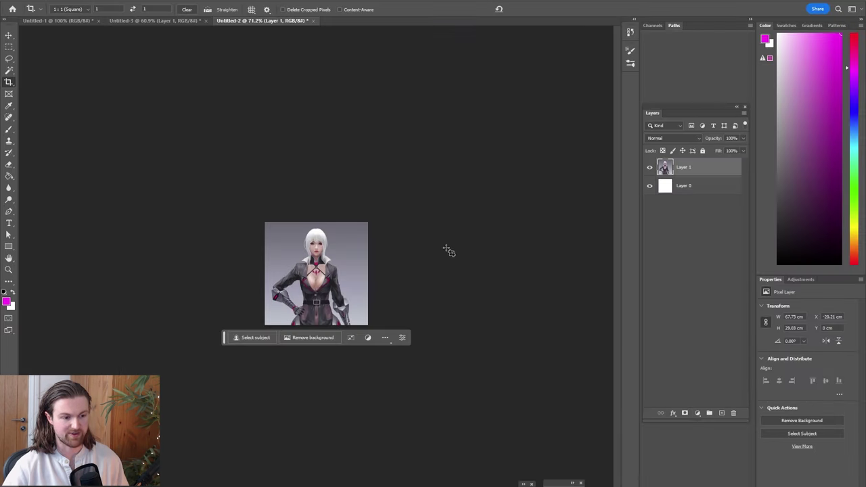
key("ctrl+plus")
key("ctrl+plus")
key("ctrl+plus")
key("alt+Tab")
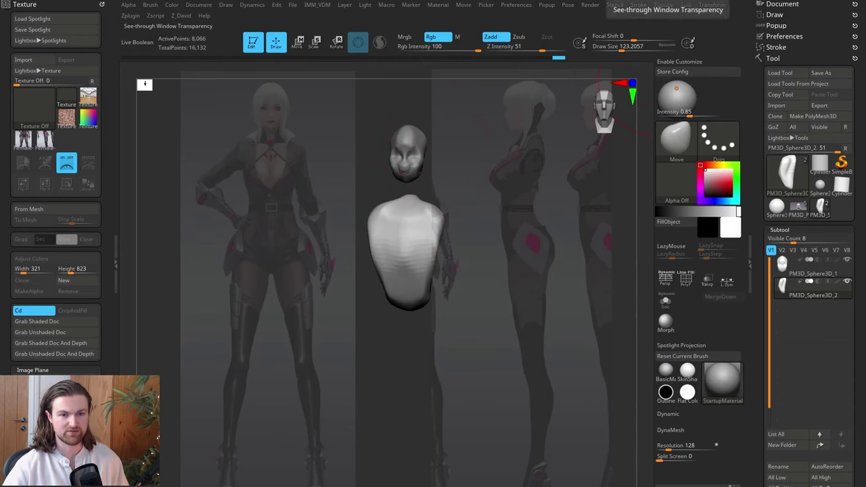
Raise the window's see-through transparency and line the head and torso up with the portrait showing behind
left_click_drag(661, 1, 678, 1)
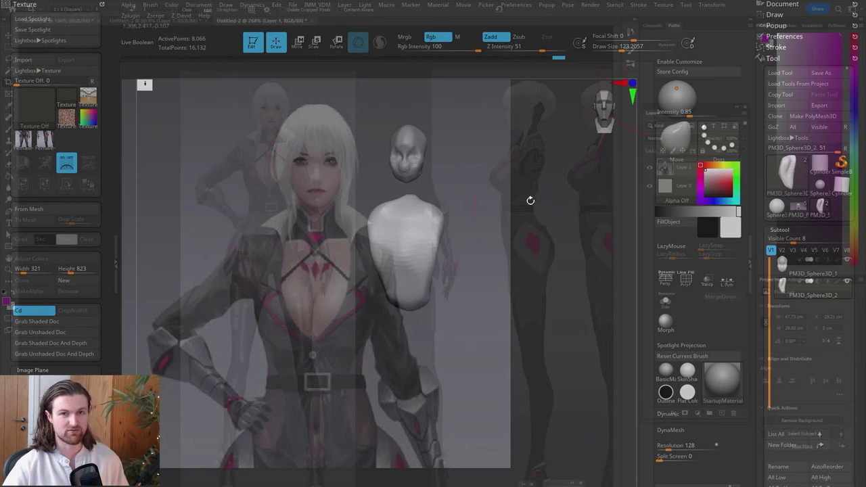
left_click_drag(540, 268, 552, 307)
mouse_move(501, 192)
left_mouse_down("alt")
mouse_move(516, 200)
mouse_move(489, 151)
left_mouse_up("alt")
mouse_move(611, 68)
left_mouse_down()
mouse_move(557, 207)
mouse_move(544, 193)
mouse_move(544, 205)
mouse_move(453, 232)
mouse_move(426, 215)
left_mouse_up()
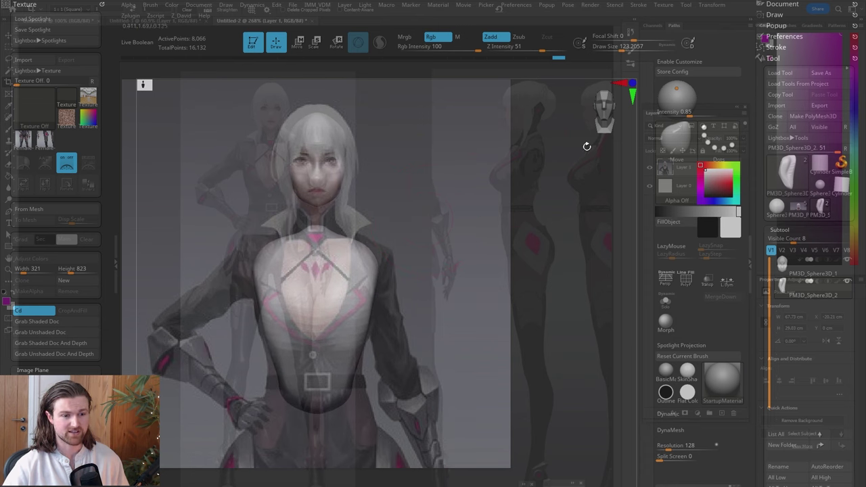
mouse_move(468, 217)
left_mouse_down()
mouse_move(498, 219)
mouse_move(469, 215)
left_mouse_up()
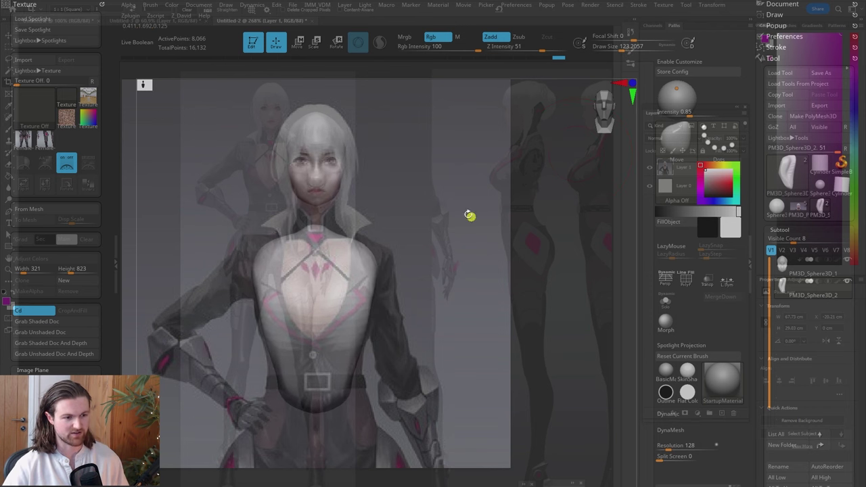
Turn the see-through transparency back off and move the head and torso clear of the front reference
left_click_drag(677, 8, 687, 9)
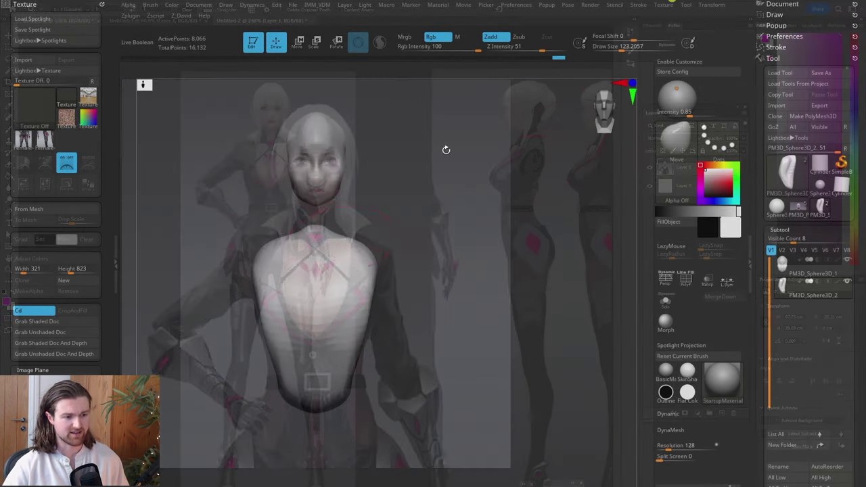
mouse_move(425, 198)
left_mouse_down()
mouse_move(369, 270)
mouse_move(400, 273)
left_mouse_up()
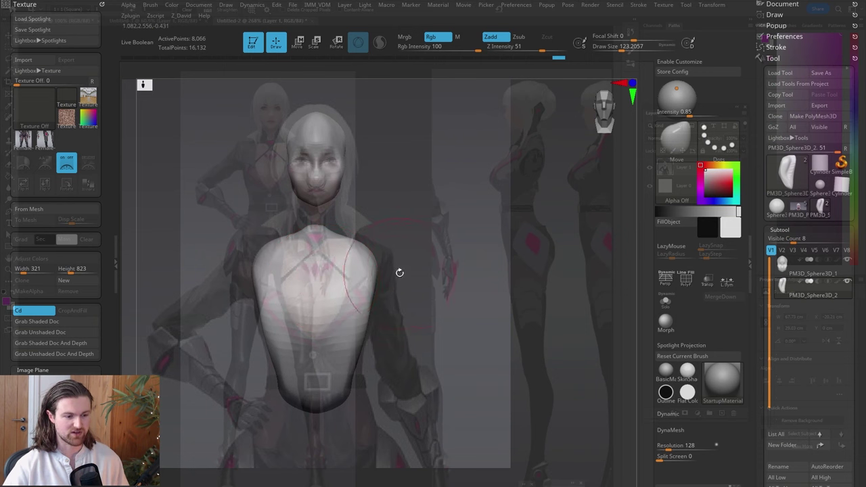
key("shift+z")
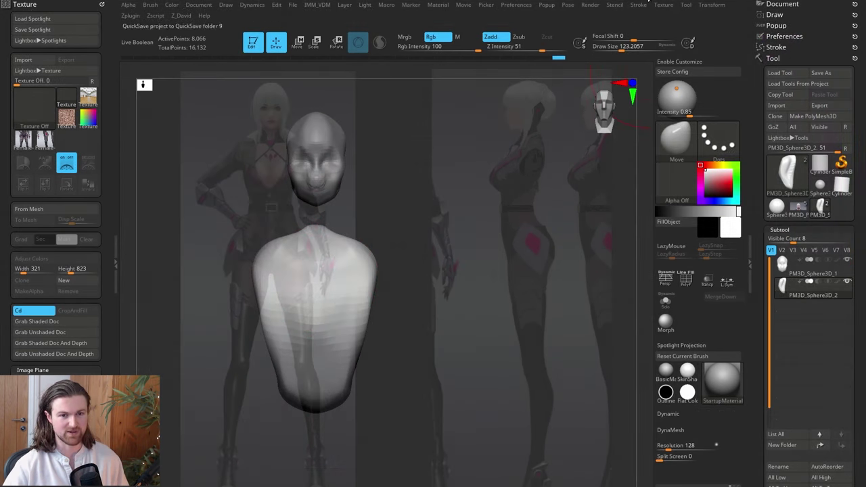
mouse_move(452, 222)
left_mouse_down("alt")
mouse_move(476, 228)
mouse_move(477, 242)
left_mouse_up("alt")
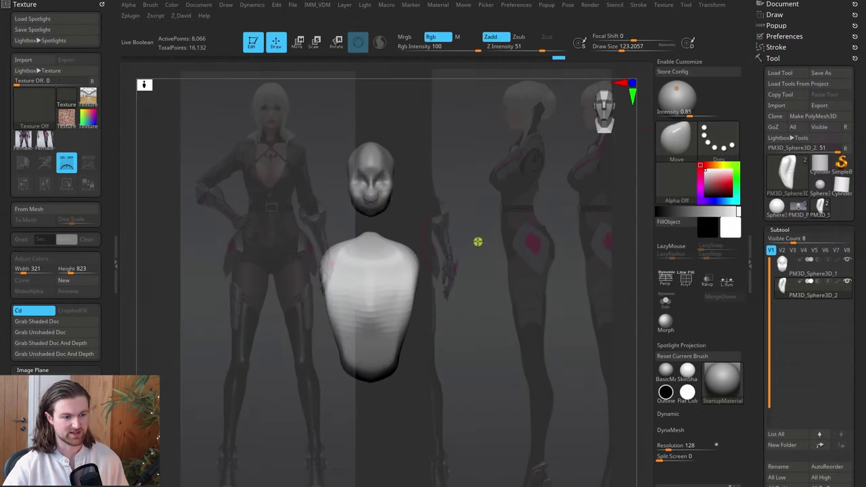
Toggle the Spotlight references and recall the stored front and side views to compare them with the head and torso
key("shift+z")
key("shift+z")
key("shift+z")
key("shift+z")
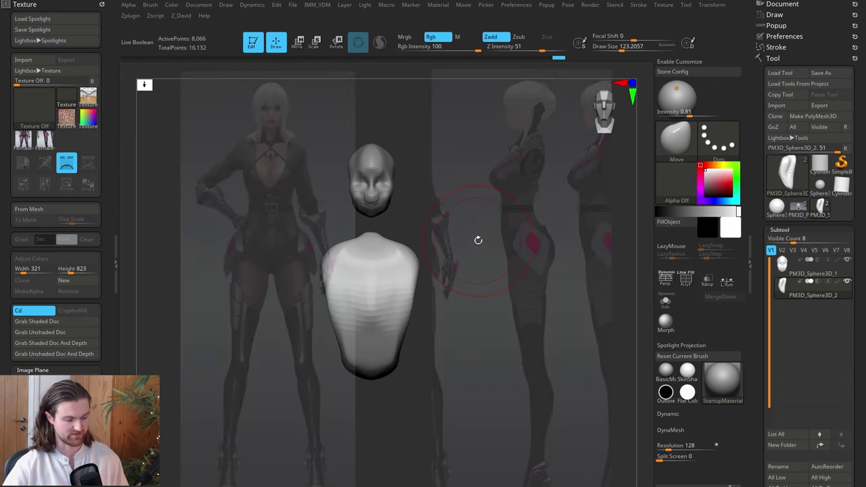
key("1")
key("2")
key("1")
key("2")
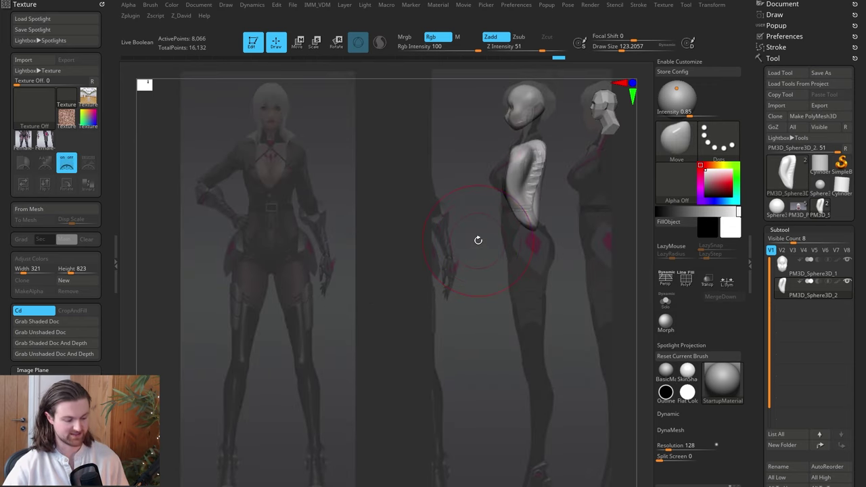
key("shift+z")
key("shift+z")
key("shift+z")
key("shift+z")
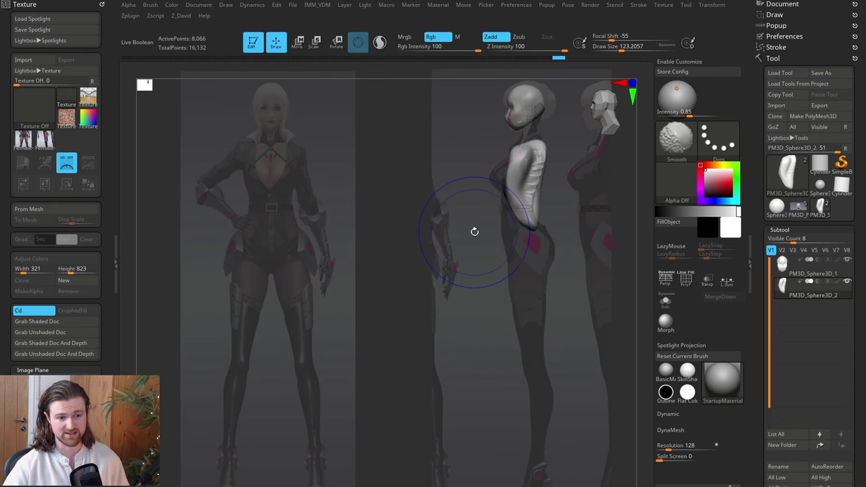
key("z")
key("z")
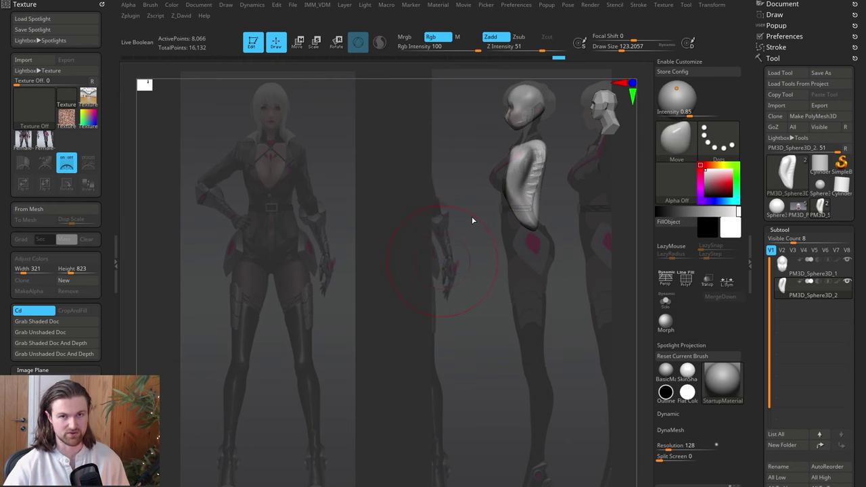
left_click_drag(473, 221, 455, 310)
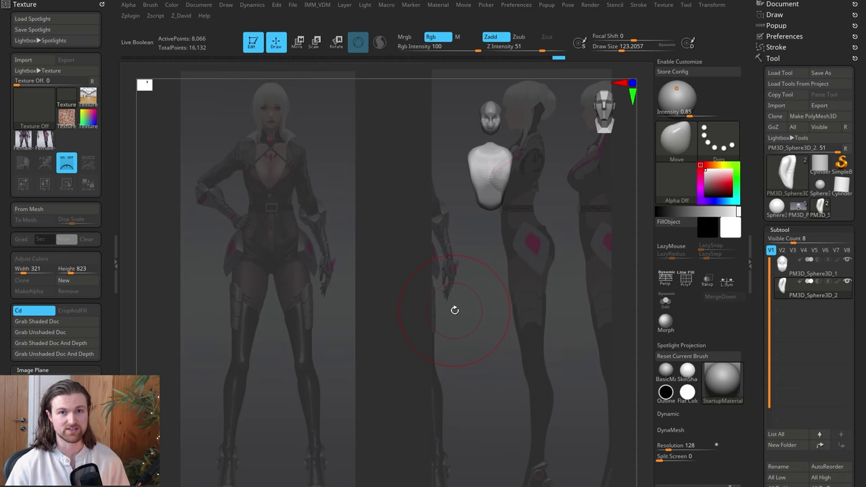
Switch to Discord and look over the 3D Mutiny server's wip-forum posts and other channels
key("alt+Tab")
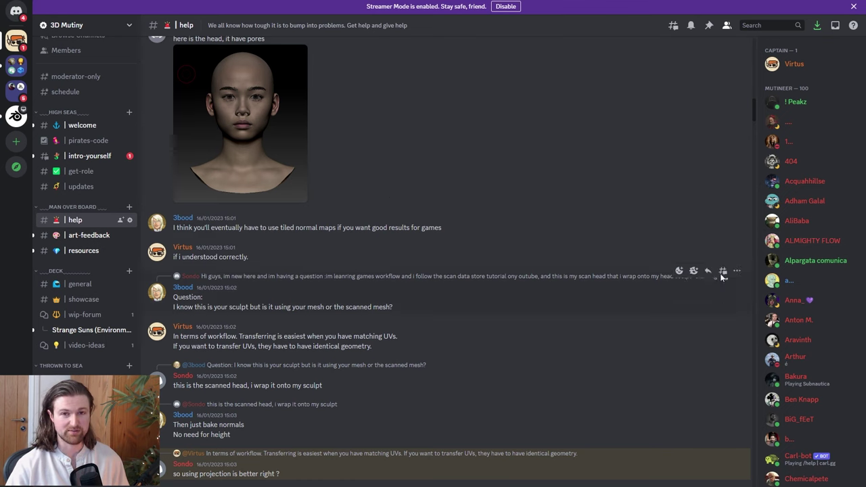
mouse_move(82, 319)
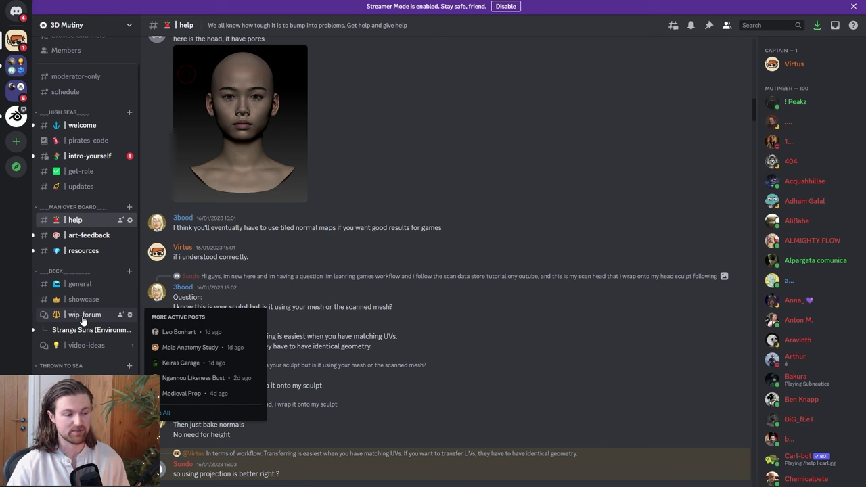
mouse_move(96, 161)
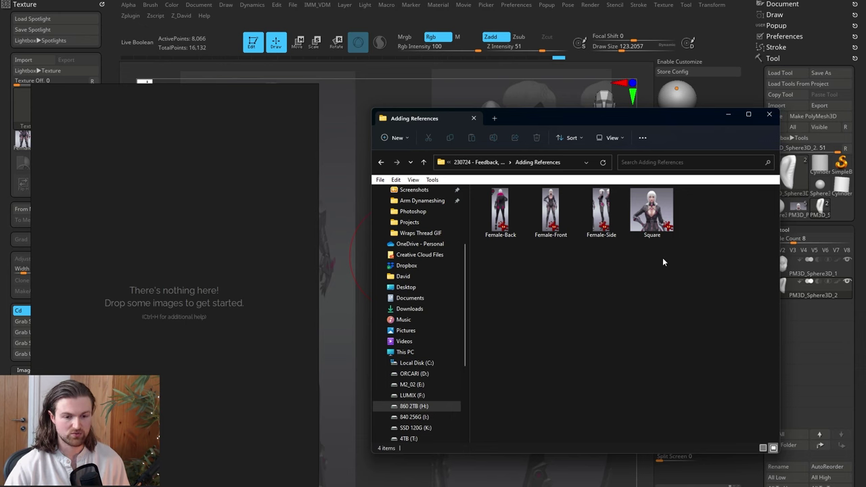
Add the Female-Front and Female-Side images to the empty PureRef board, stack the side view above the front view, and clear away the file browser
left_click(597, 219)
left_click(550, 222, "ctrl")
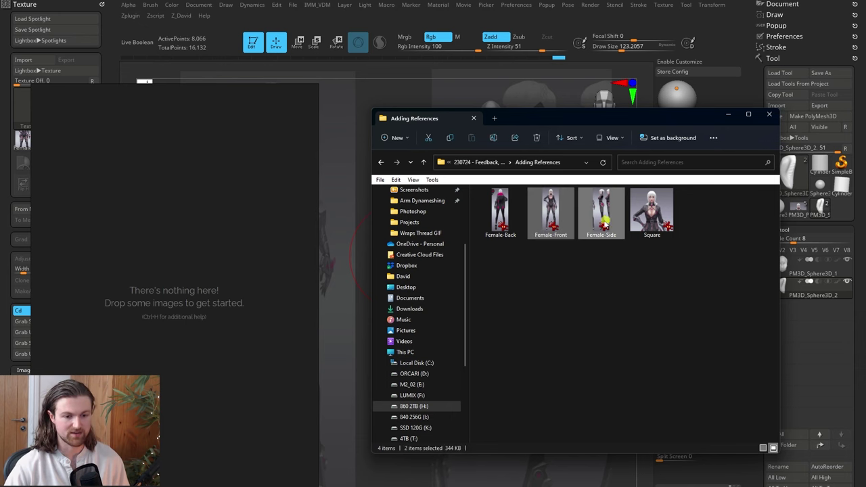
left_click_drag(605, 222, 156, 265)
scroll(234, 393, "down", 5)
left_click(241, 424)
left_click_drag(253, 379, 222, 464)
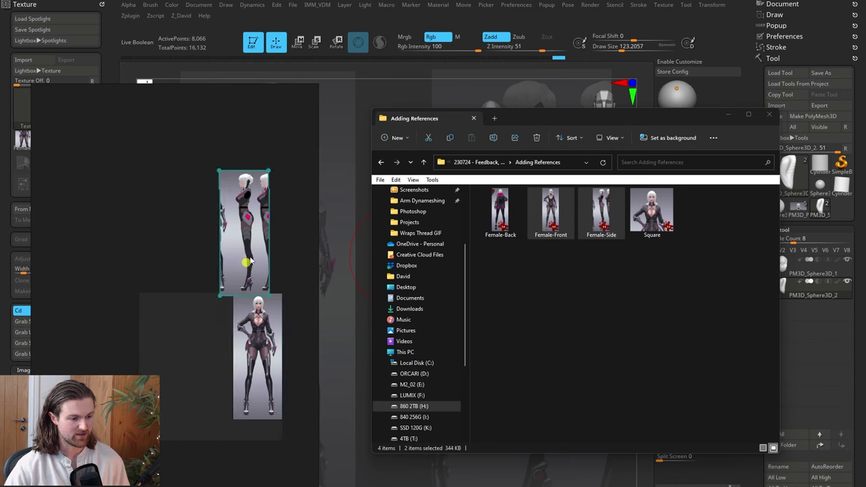
left_click_drag(250, 261, 263, 258)
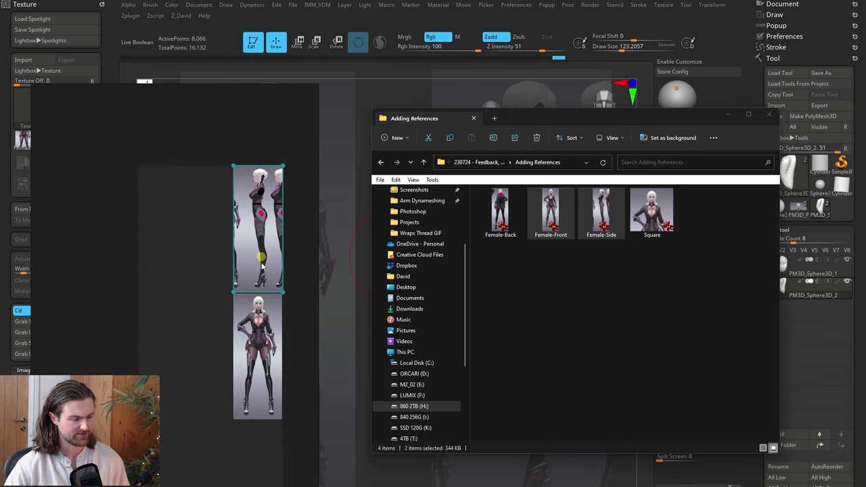
scroll(240, 302, "up", 3)
scroll(240, 301, "down", 2)
left_click_drag(555, 119, 865, 169)
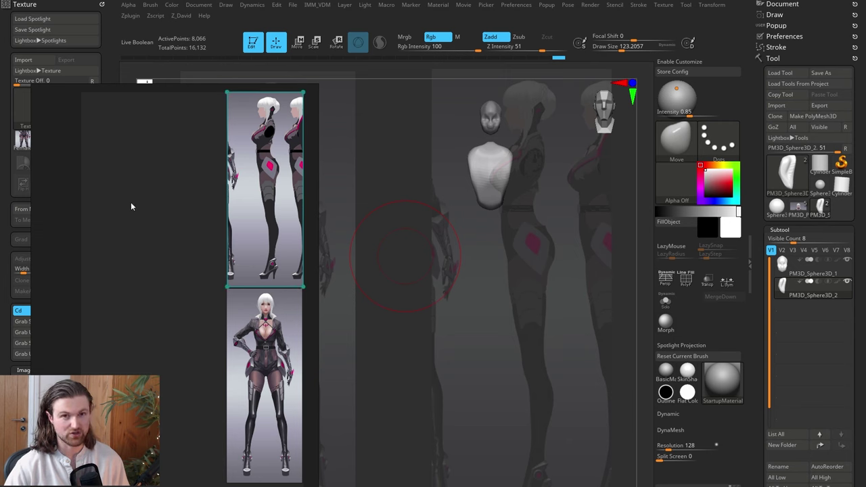
Set the PureRef board to Always On Top and orbit the ZBrush model beside it
right_click(194, 284)
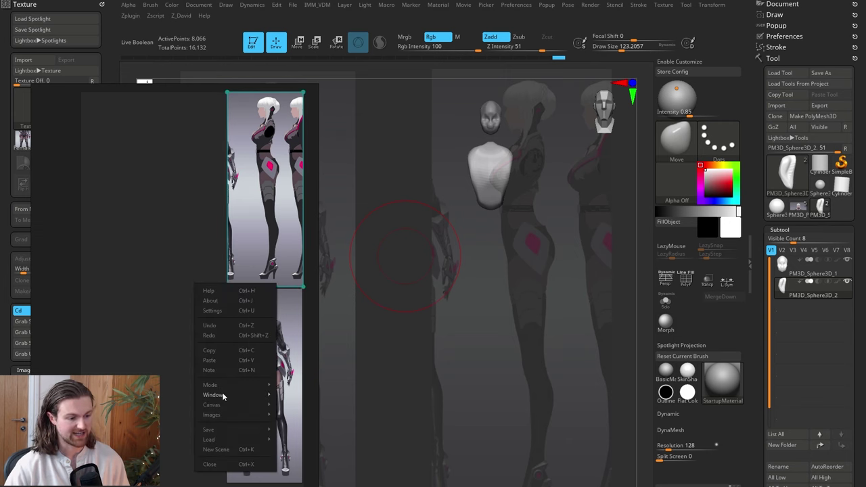
mouse_move(222, 387)
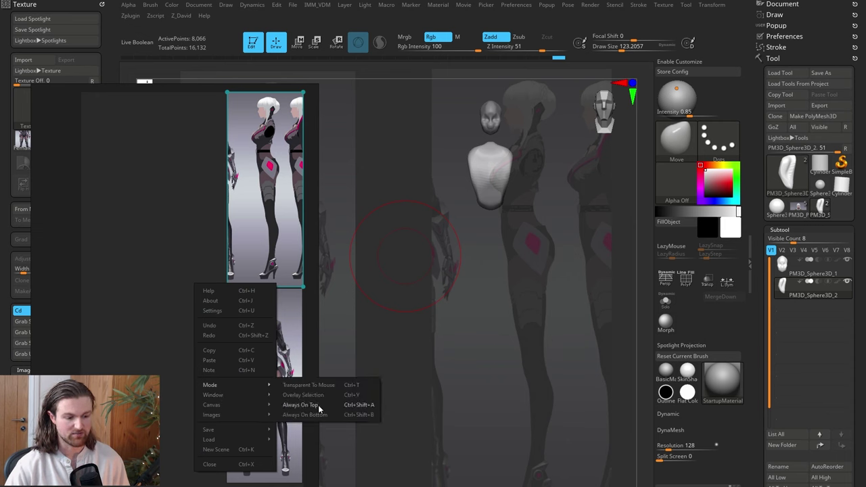
left_click(301, 404)
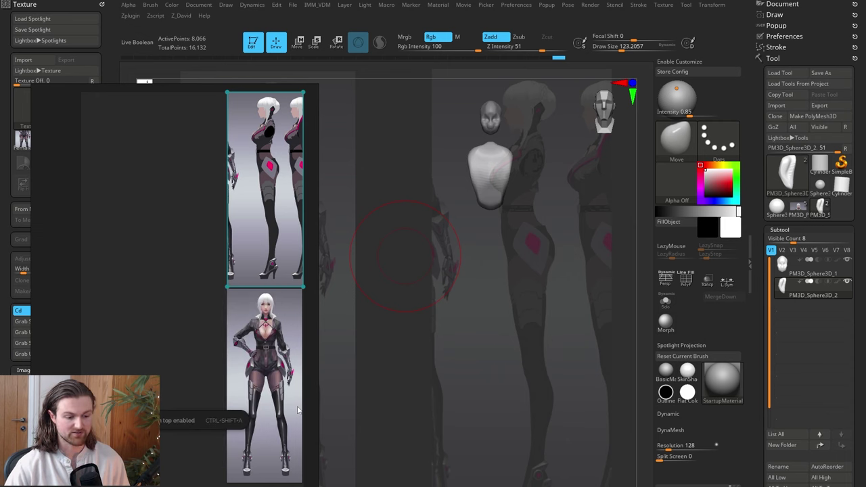
mouse_move(411, 313)
left_mouse_down()
mouse_move(421, 315)
mouse_move(408, 304)
mouse_move(414, 282)
mouse_move(372, 289)
mouse_move(396, 328)
left_mouse_up()
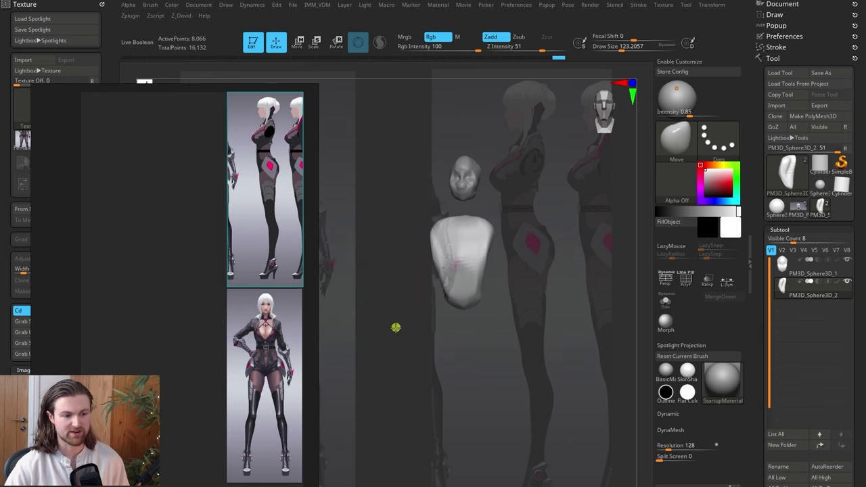
Reposition the PureRef window beside the model, frame the side view's upper body, and turn the model to compare
right_click_drag(190, 240, 176, 259)
left_click_drag(177, 264, 162, 247)
middle_click_drag(162, 247, 66, 460)
scroll(146, 285, "up", 5)
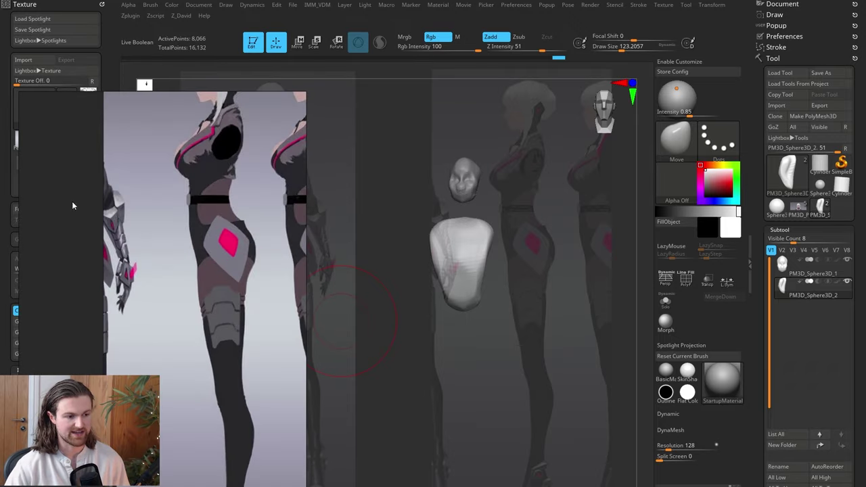
middle_click_drag(72, 206, 48, 311)
middle_click_drag(92, 256, 67, 304)
middle_click_drag(140, 312, 156, 287)
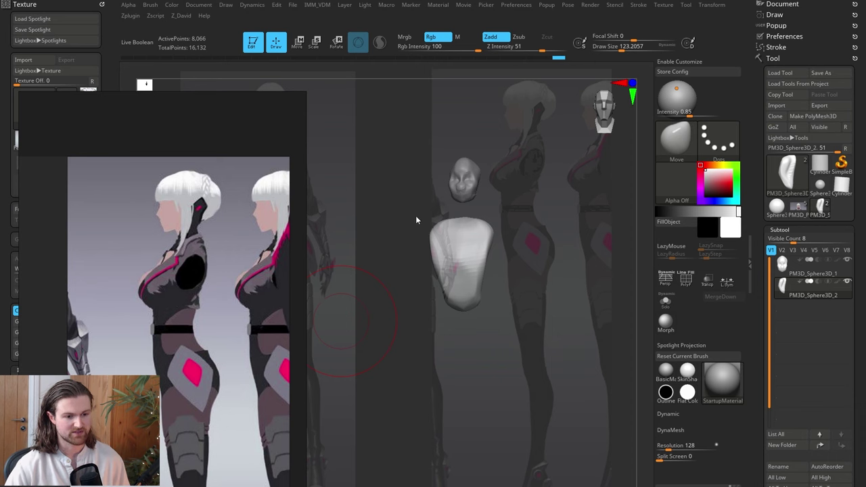
mouse_move(406, 217)
left_mouse_down()
mouse_move(497, 224)
mouse_move(543, 116)
left_mouse_up()
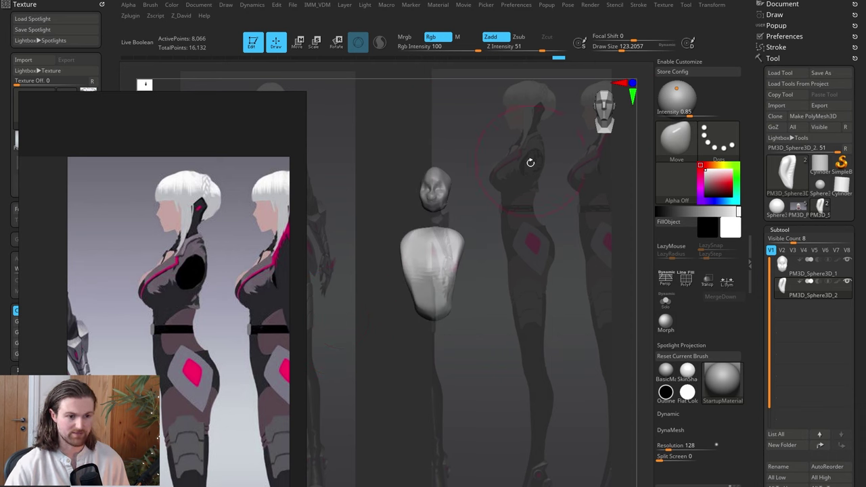
right_click_drag(175, 325, 180, 314)
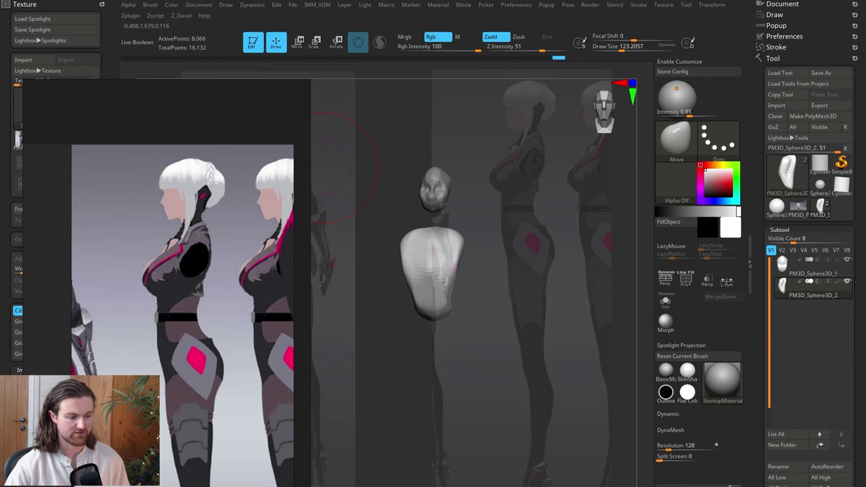
Examine the front view's face up close on the PureRef board and toggle the window lock
left_click(127, 352)
scroll(123, 372, "down", 5)
left_click(80, 414)
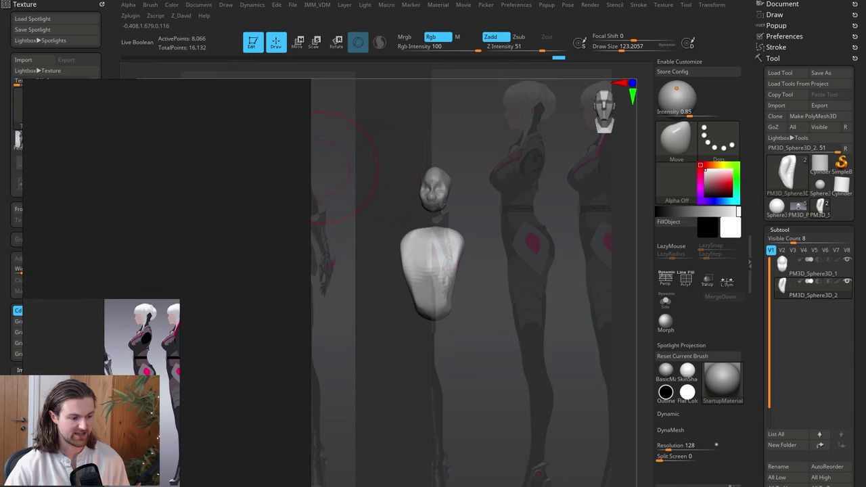
middle_click_drag(80, 414, 99, 321)
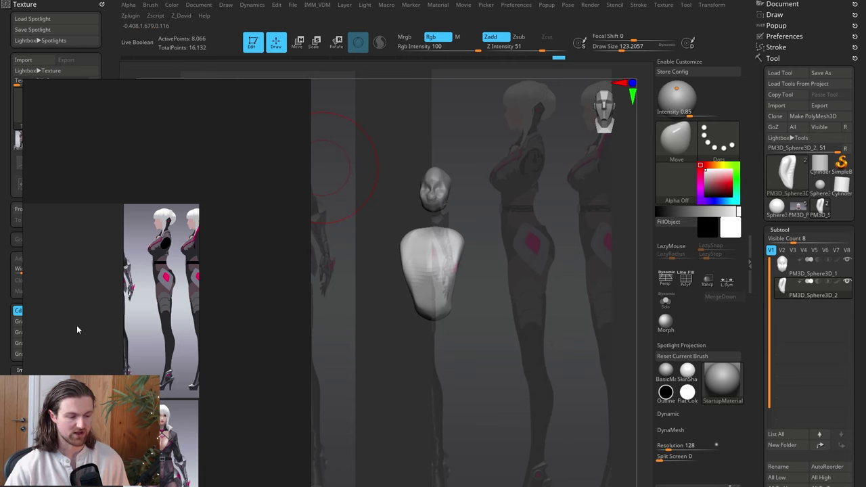
scroll(73, 425, "up", 5)
left_click_drag(96, 341, 162, 392)
middle_click_drag(162, 393, 47, 313)
scroll(276, 355, "up", 4)
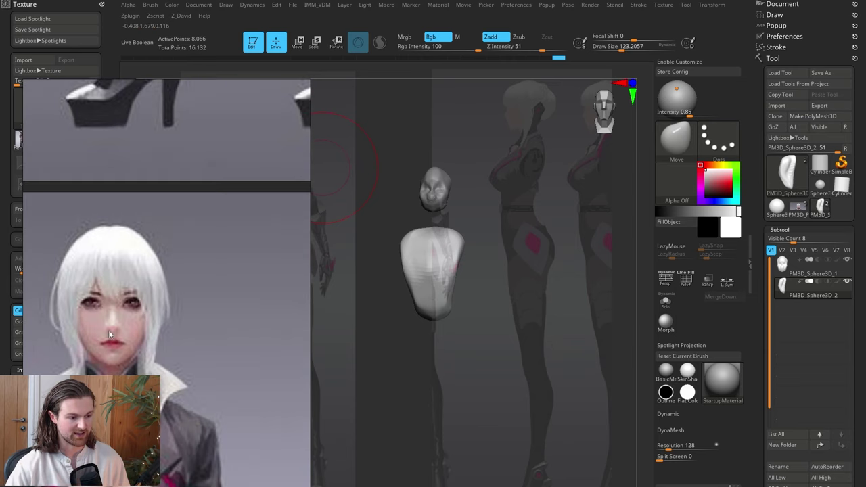
scroll(127, 312, "up", 2)
scroll(115, 303, "down", 4)
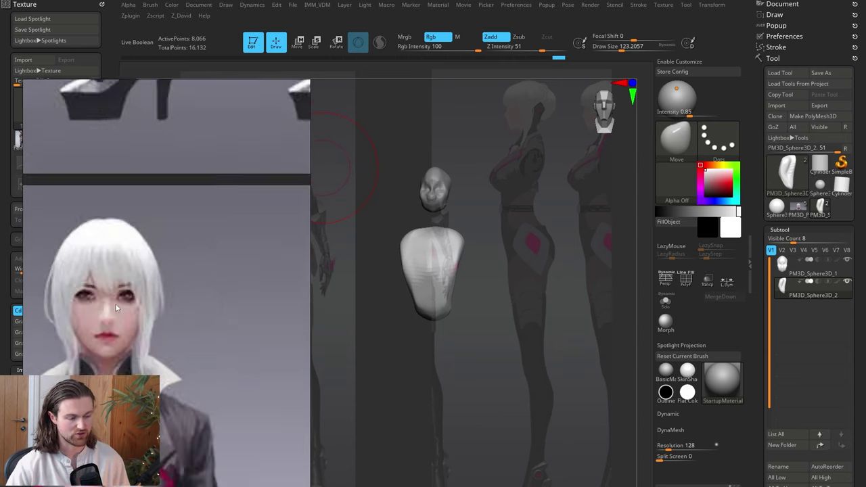
key("ctrl+w")
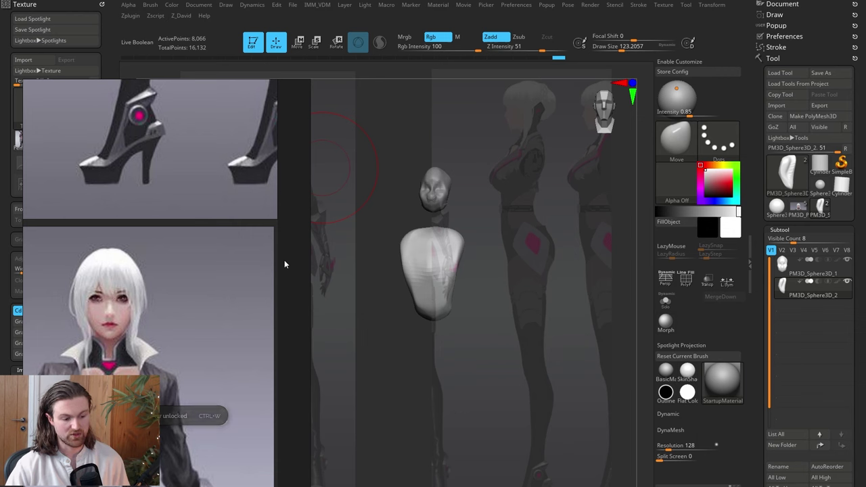